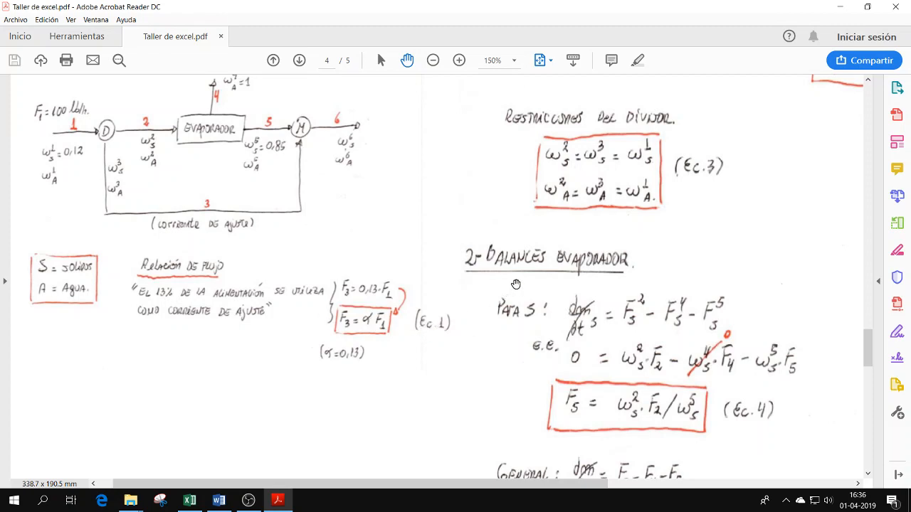
Examine the process flow diagram, the flow relation and the divider balances on page 4 of the PDF.
scroll(516, 284, down, 1)
scroll(524, 283, down, 1)
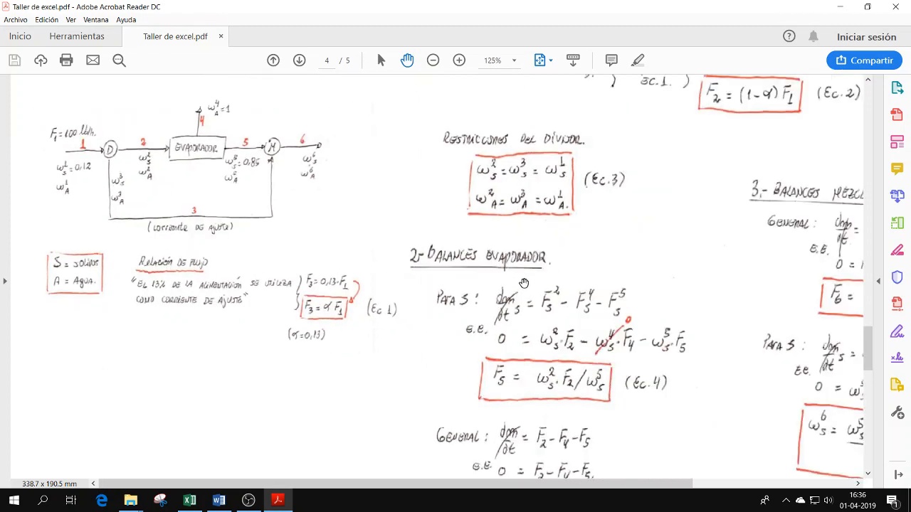
drag(558, 275, 350, 393)
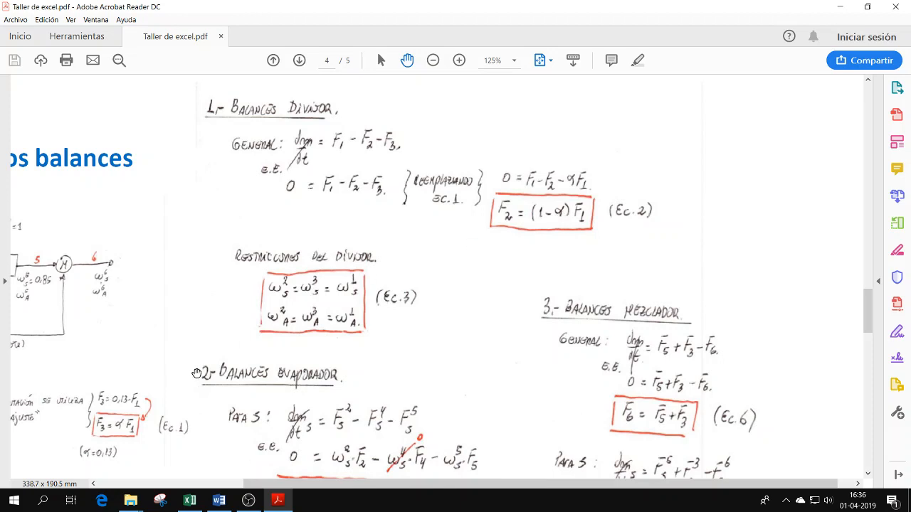
drag(196, 374, 239, 320)
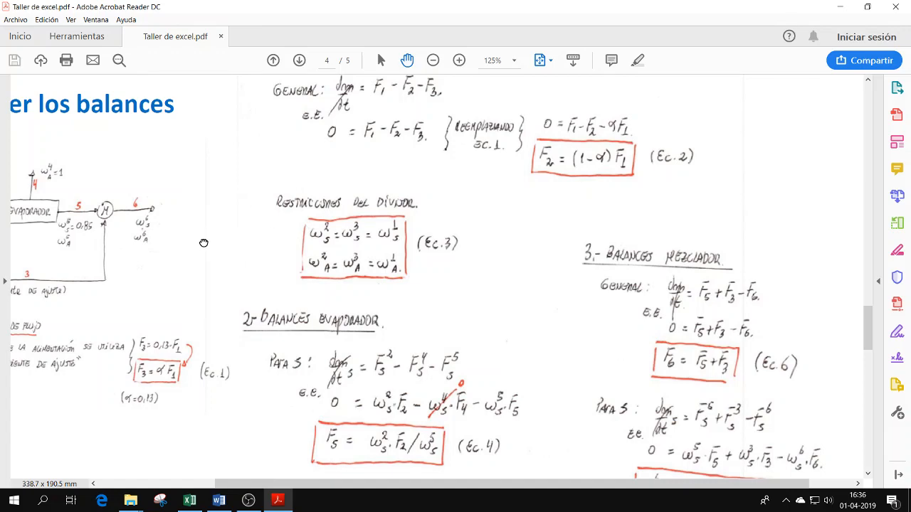
drag(203, 243, 370, 248)
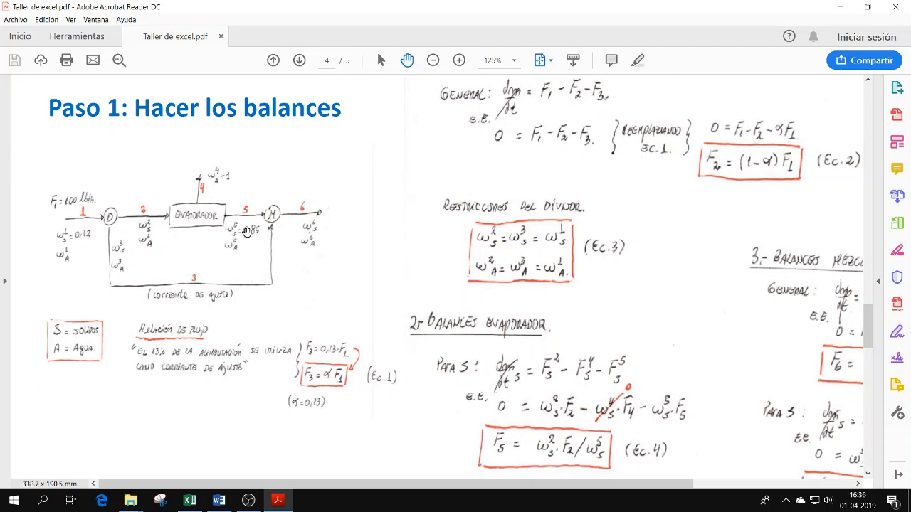
drag(687, 289, 474, 328)
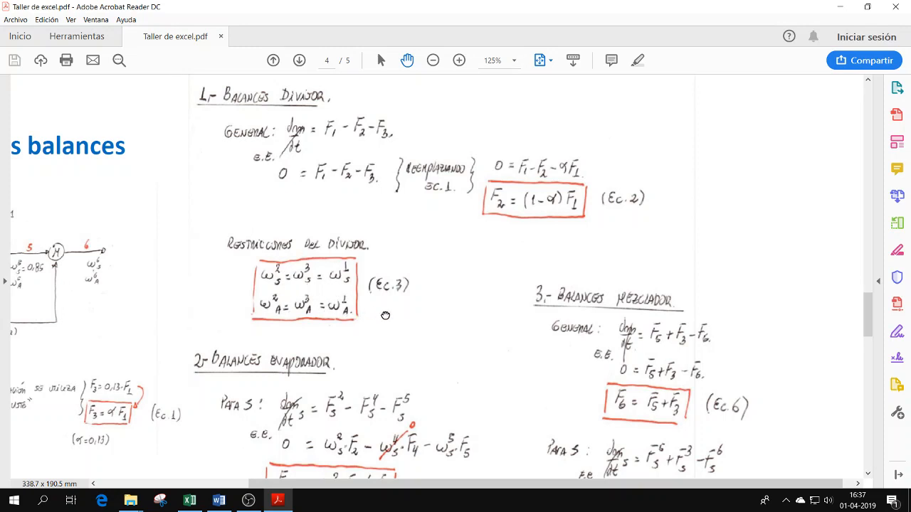
Review the evaporator and mixer balances on page 4 and the summary of equations and data on page 5.
drag(378, 289, 396, 99)
drag(415, 274, 396, 217)
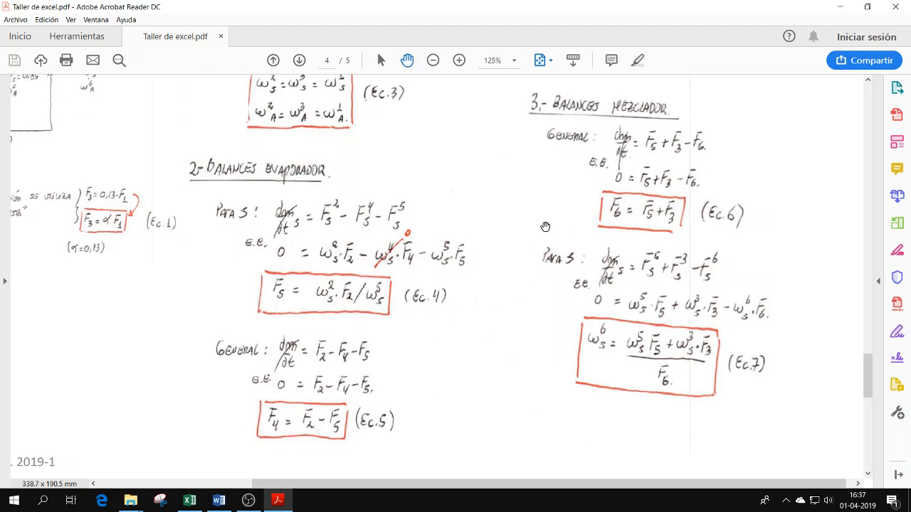
scroll(524, 226, right, 1)
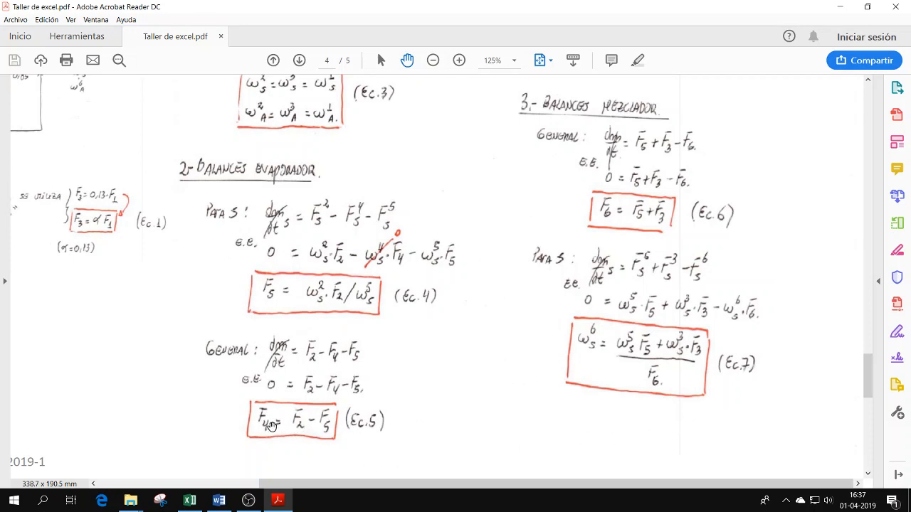
drag(586, 333, 643, 376)
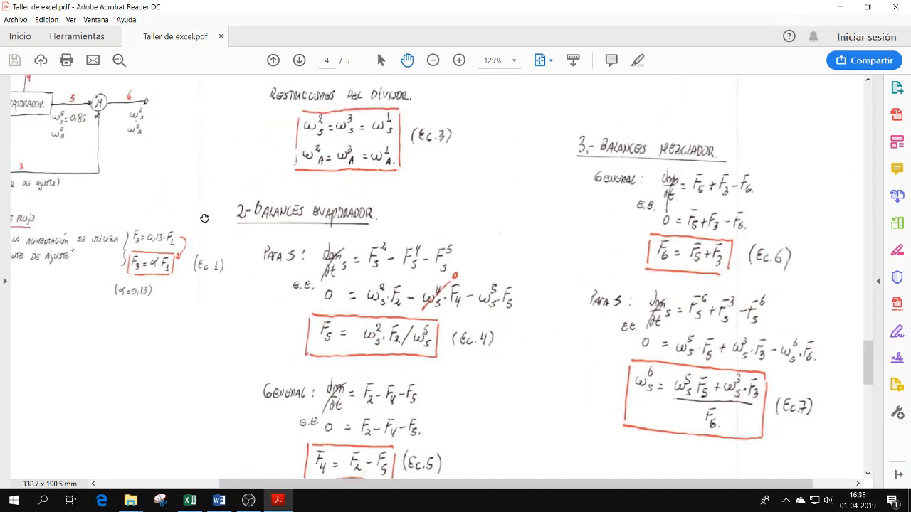
drag(171, 105, 344, 206)
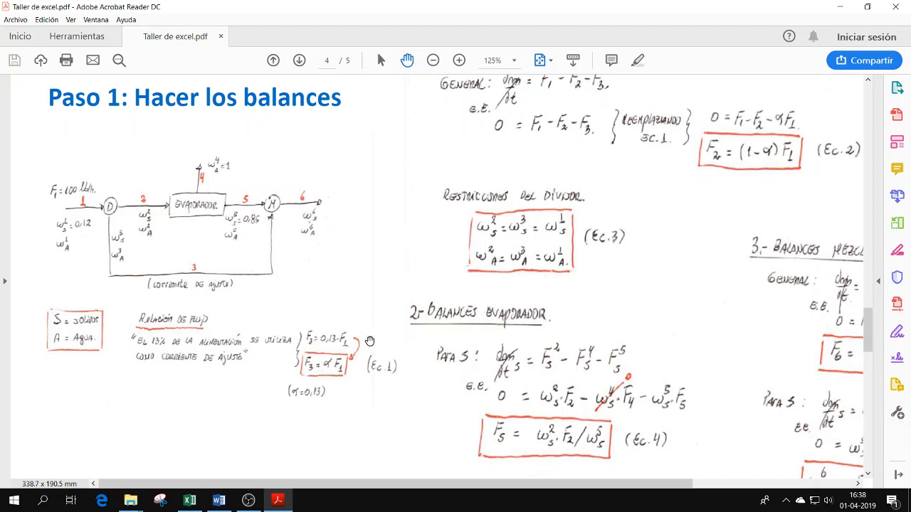
drag(647, 312, 605, 297)
scroll(594, 268, down, 1)
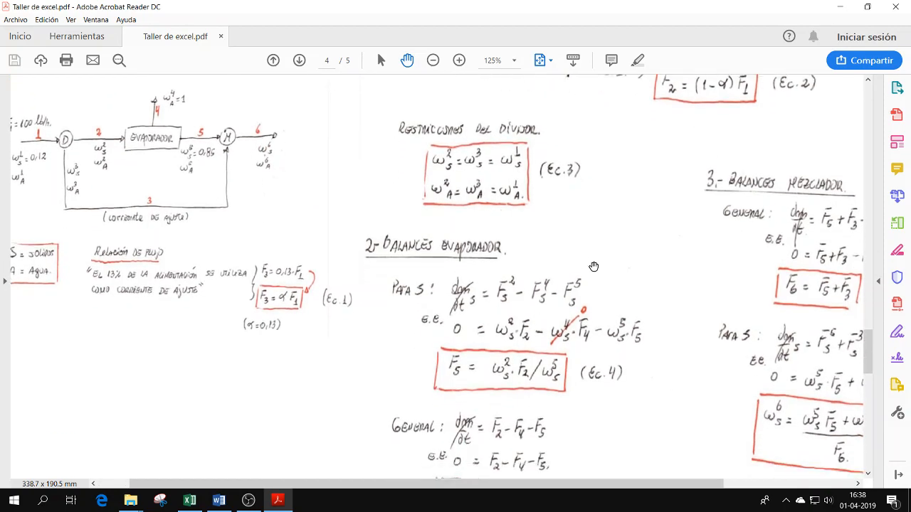
scroll(594, 267, up, 2)
ctrl+scroll(593, 267, down, 2)
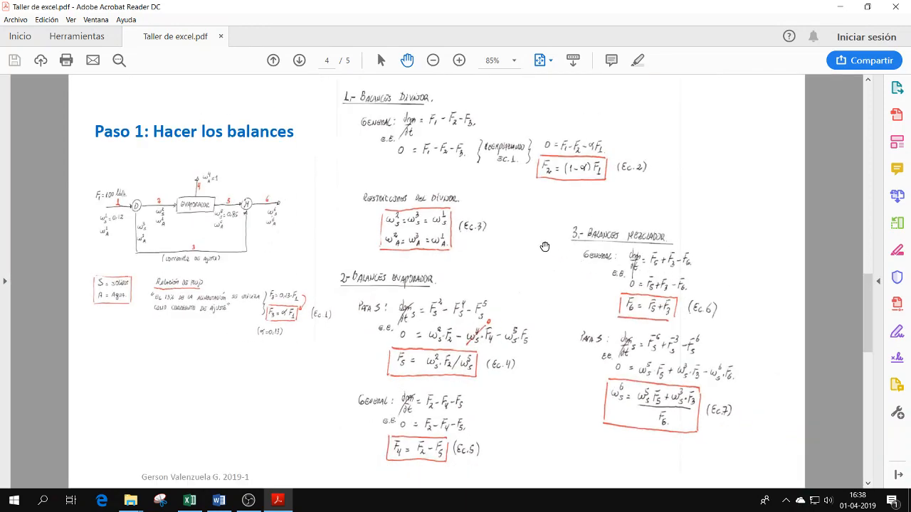
scroll(544, 246, down, 1)
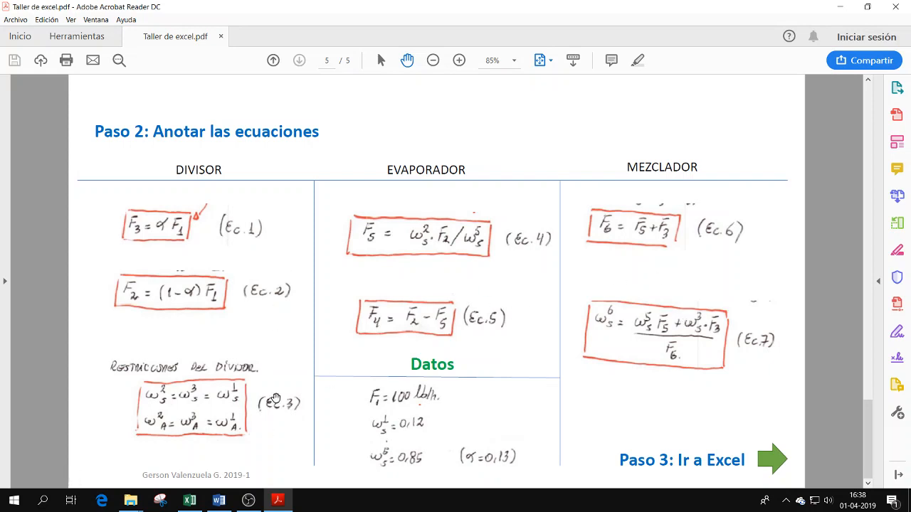
Switch to the Taller excel.xlsx workbook in Excel and enter the heading Datos in cell B2.
click(191, 502)
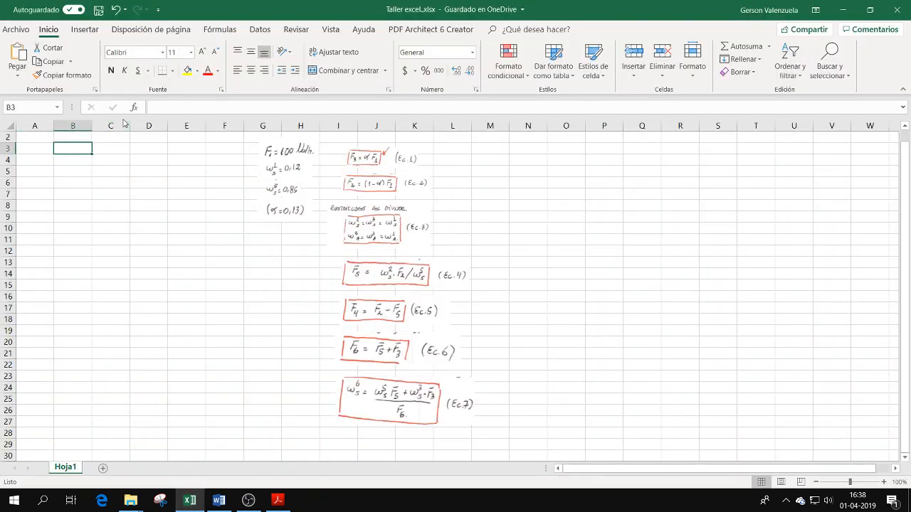
ctrl+scroll(84, 164, up, 1)
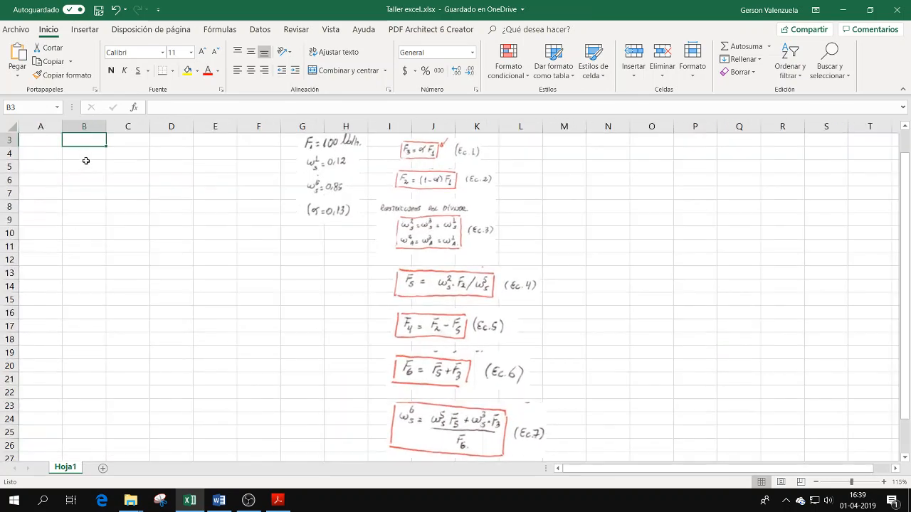
drag(92, 182, 101, 201)
key(Up)
key(Up)
key(Up)
key(Up)
key(Up)
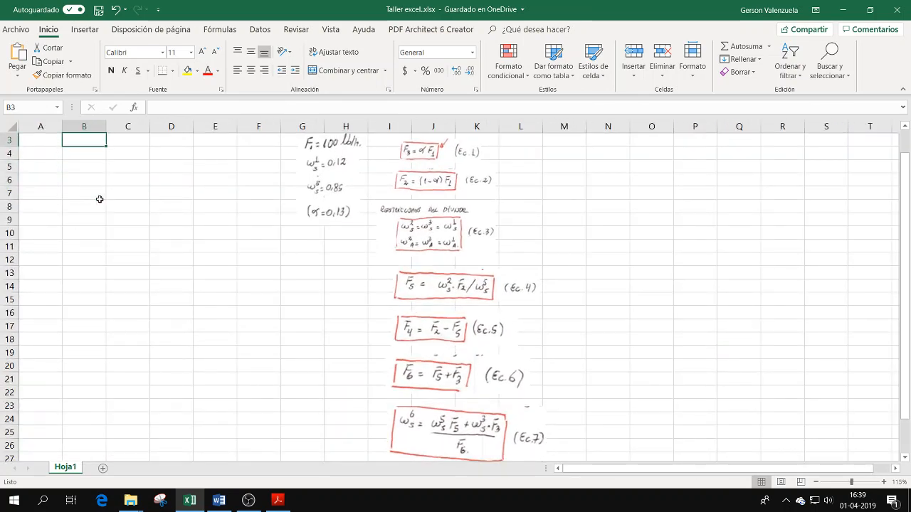
key(Down)
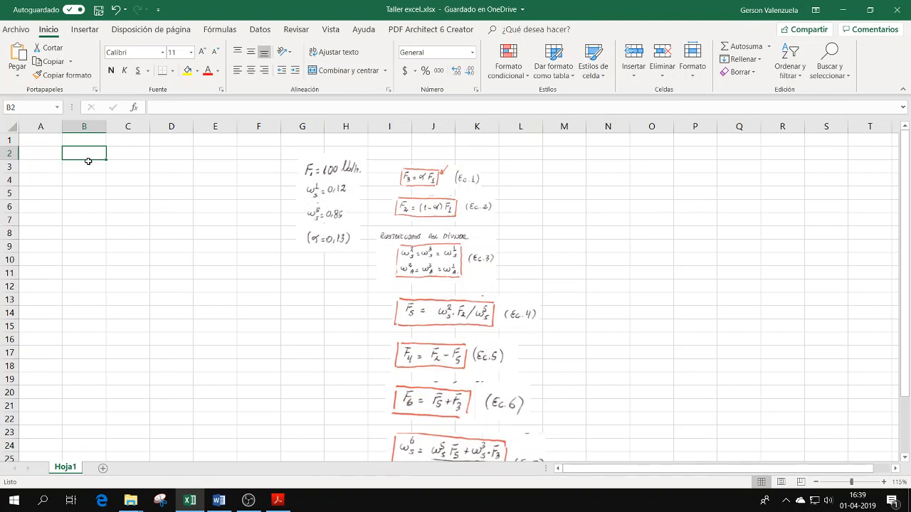
text(dATO)
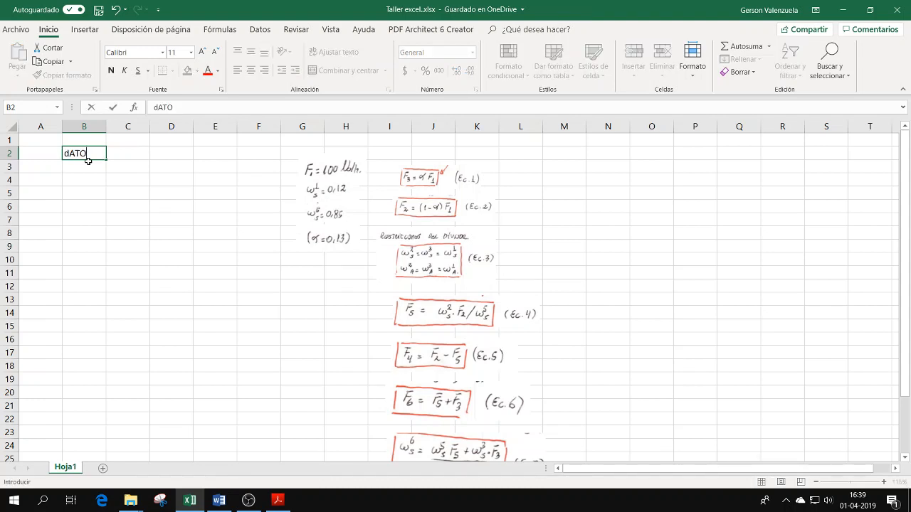
text(S)
key(Return)
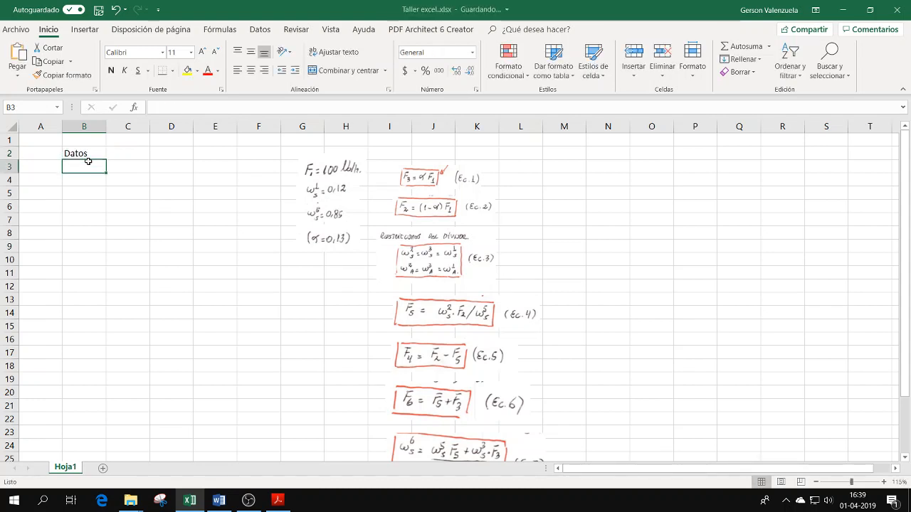
Enter the feed flow in row 3, with F1 in B3, 100 in C3 and the unit lb/h in D3.
key(Down)
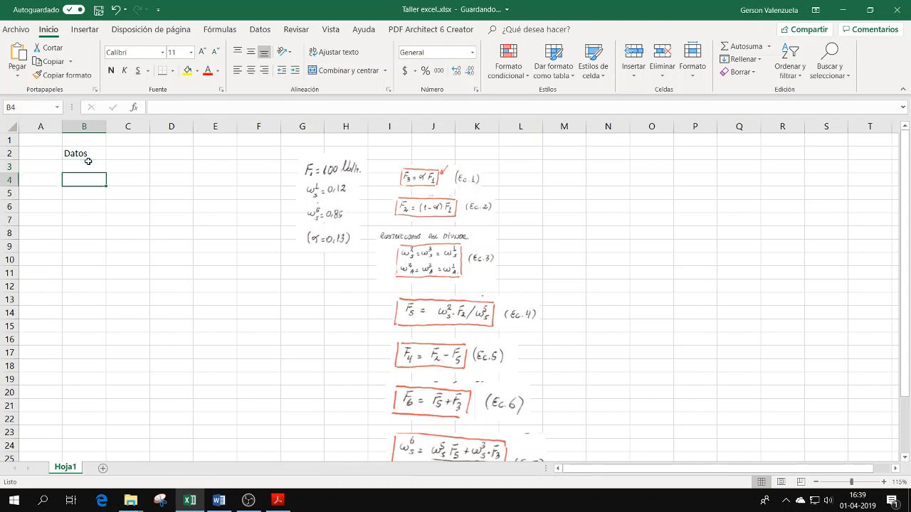
key(Up)
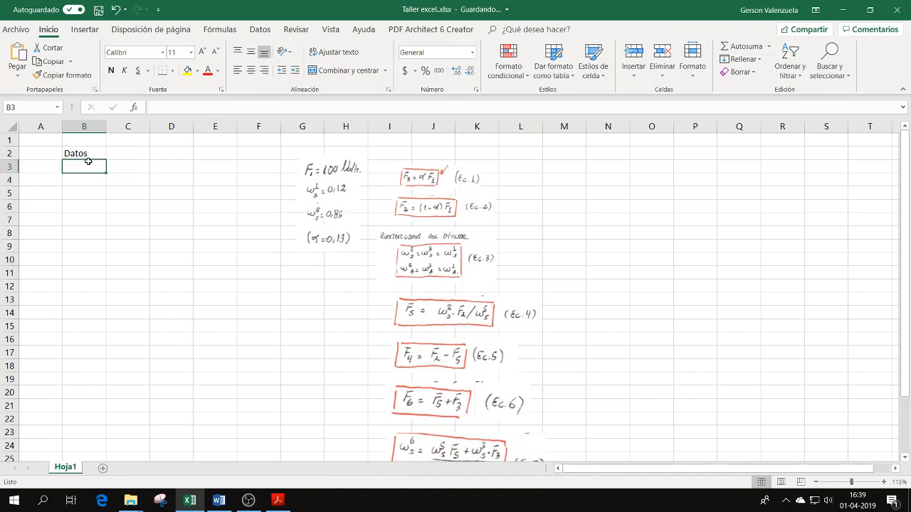
text(F1)
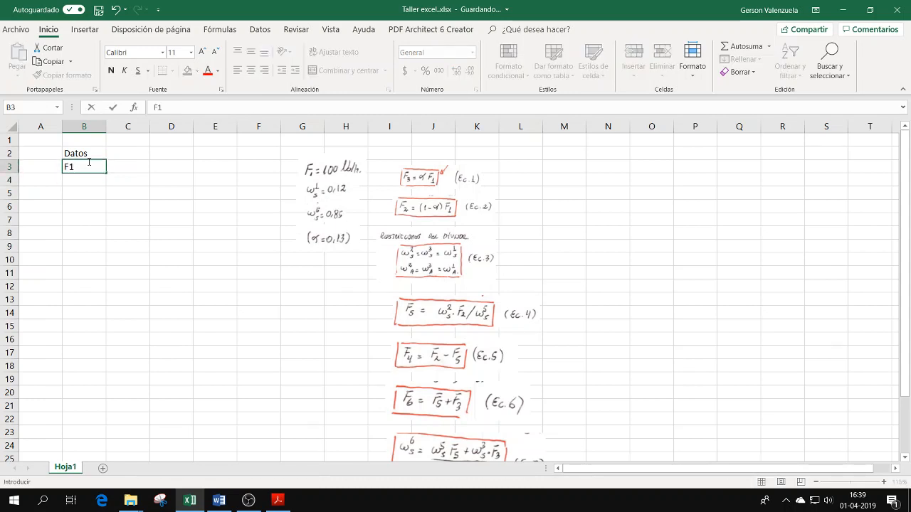
key(Tab)
text(100)
key(ctrl+Return)
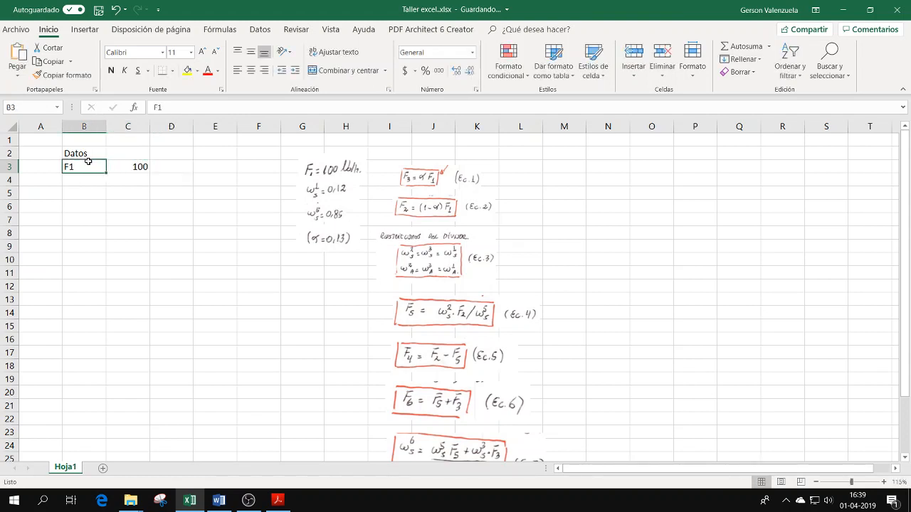
key(Right)
key(Right)
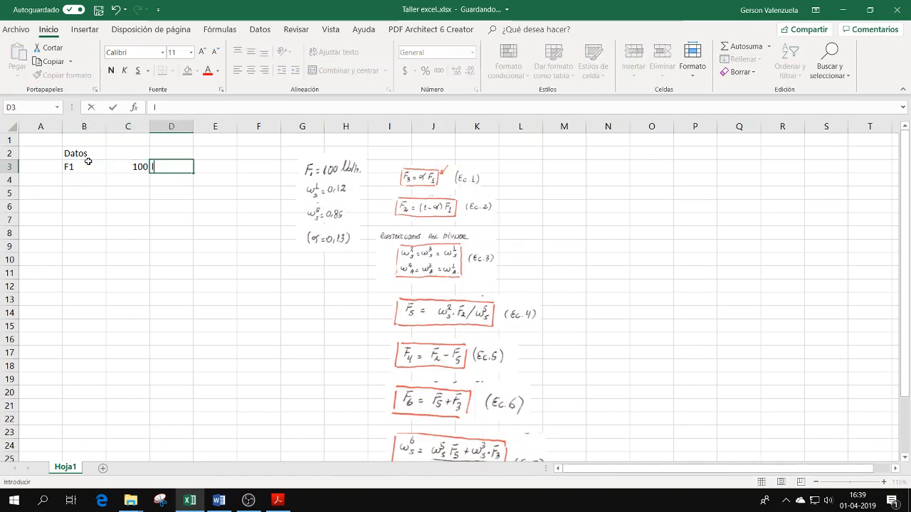
text(lb/h)
key(Return)
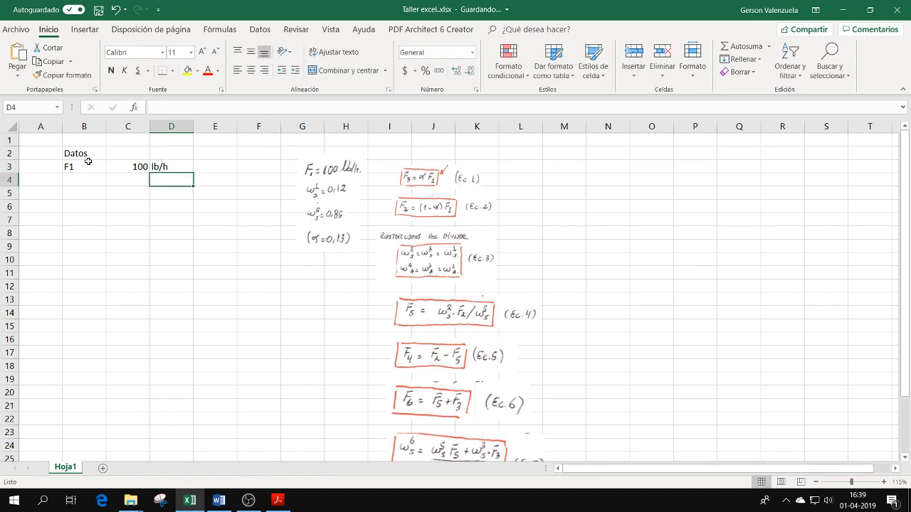
Enter the solids fraction of stream 1 in row 4, with label w1_S in B4 and 0.12 in C4.
key(Left)
key(Left)
key(Up)
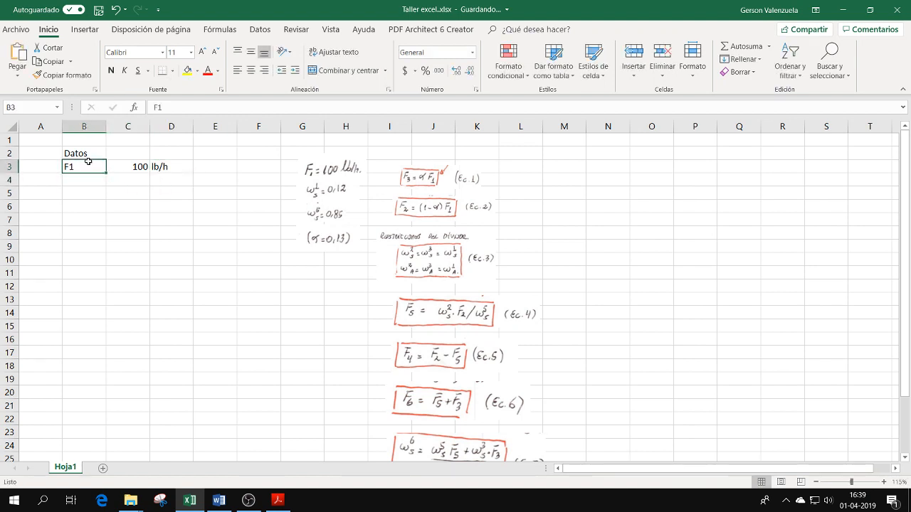
key(Right)
key(Left)
key(Right)
key(Down)
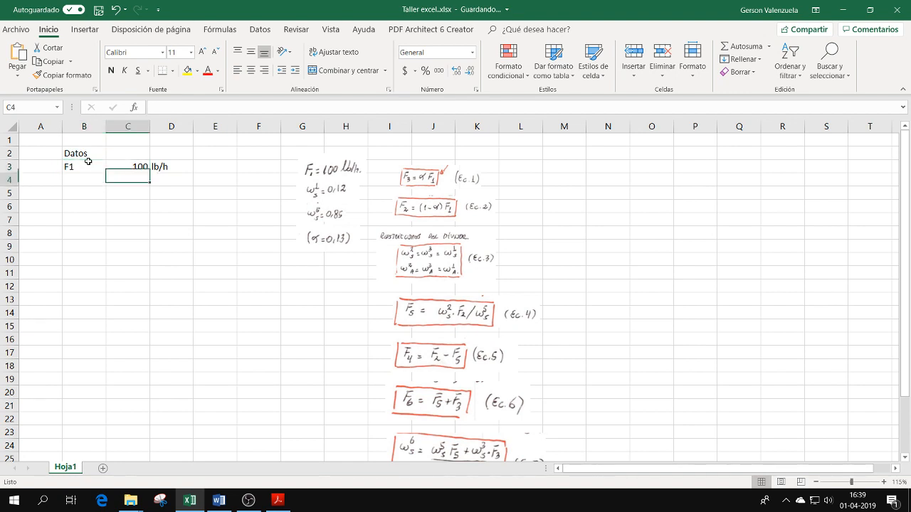
key(Left)
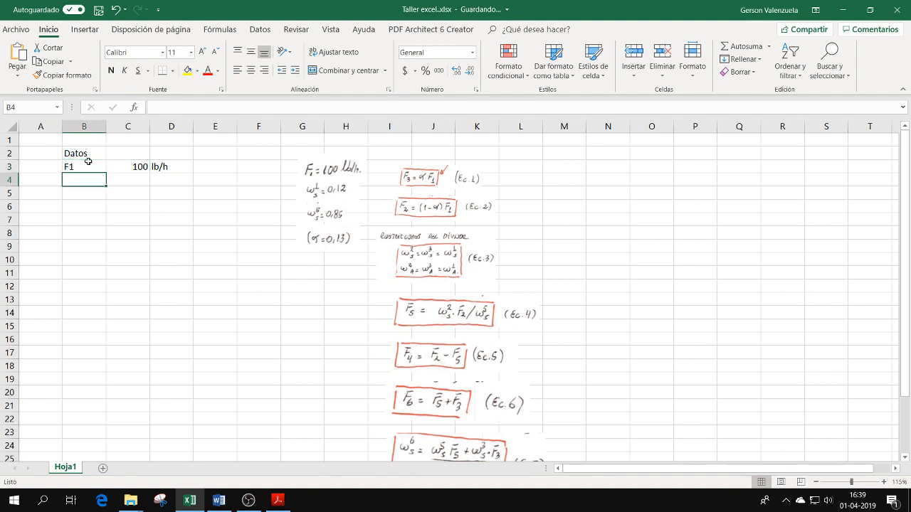
text(w)
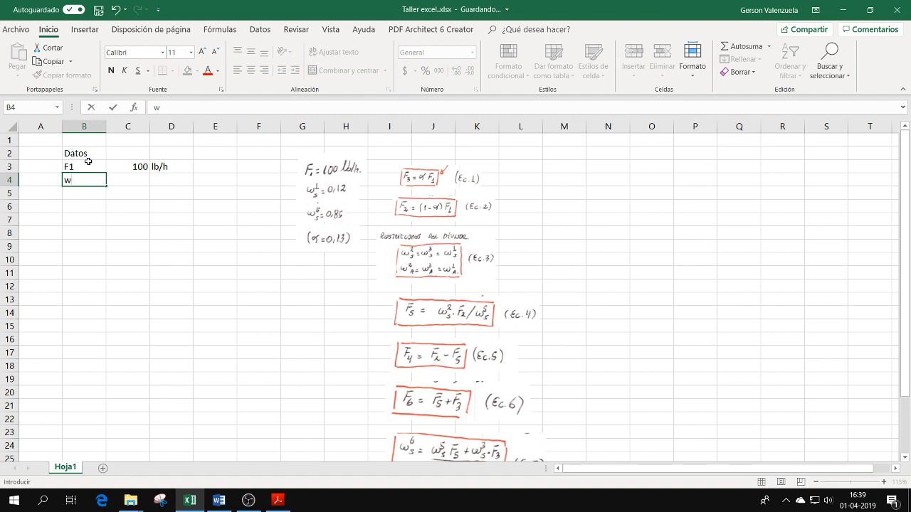
text(1_S)
key(Tab)
text(0.12)
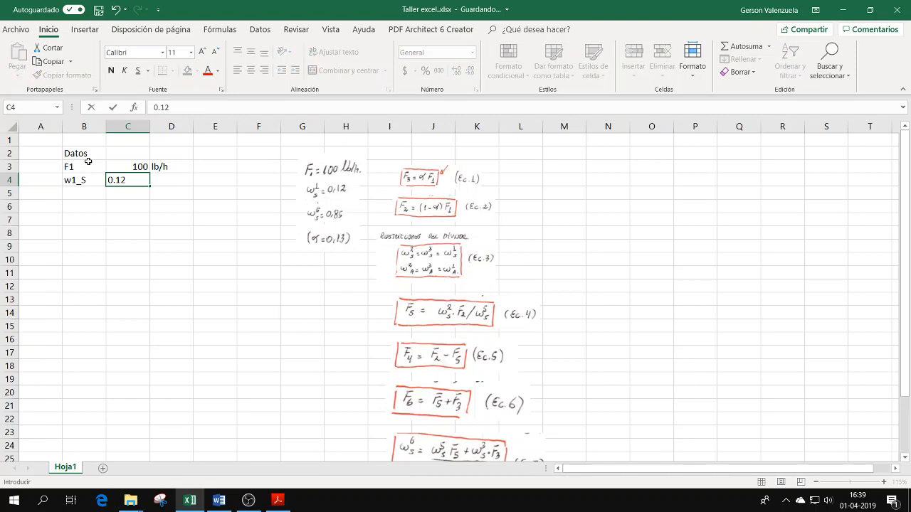
key(Return)
Add the label w1_A in cell B5 for the water fraction of stream 1.
key(Up)
key(Down)
key(Left)
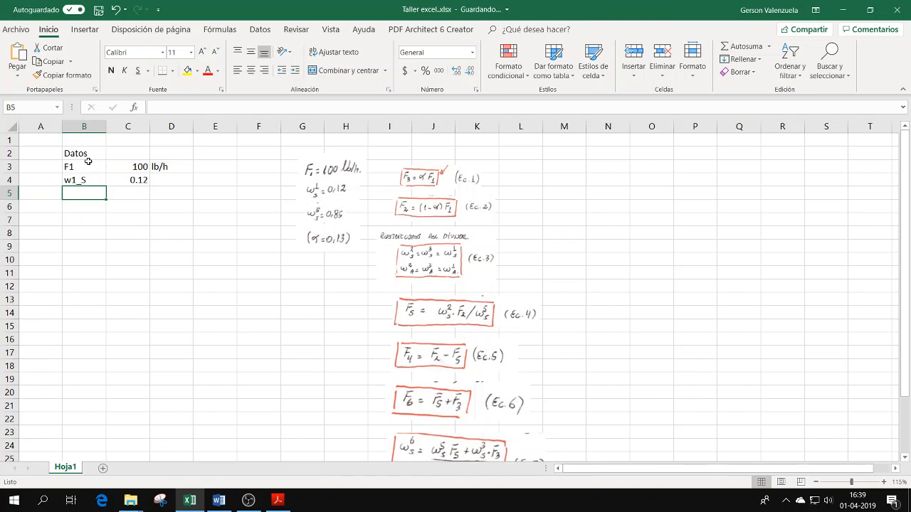
text(w1_A)
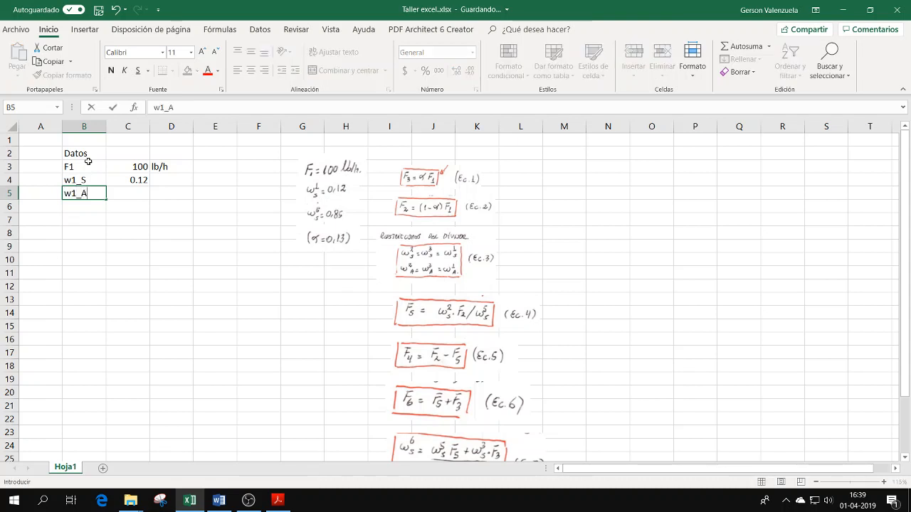
key(Right)
Enter the solids fraction of stream 5 in row 6, with label w5_S in B6 and 0.85 in C6.
key(Down)
key(Left)
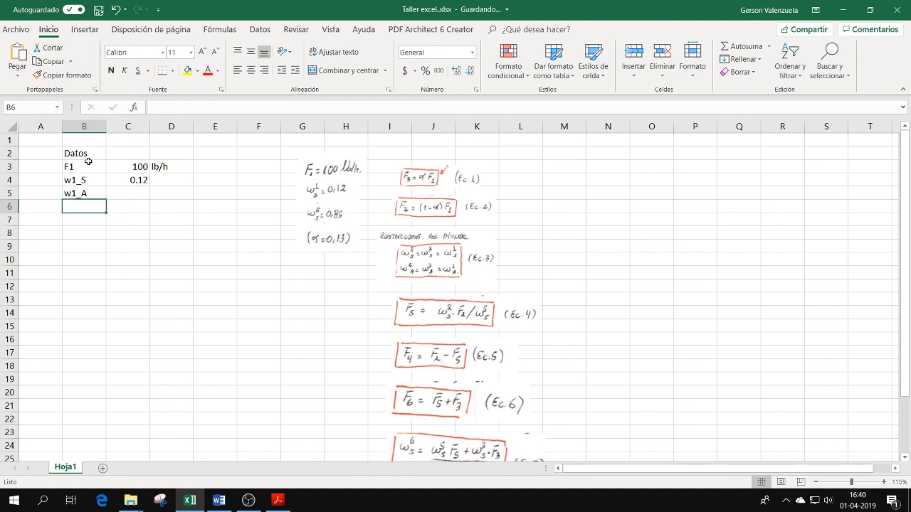
text(w)
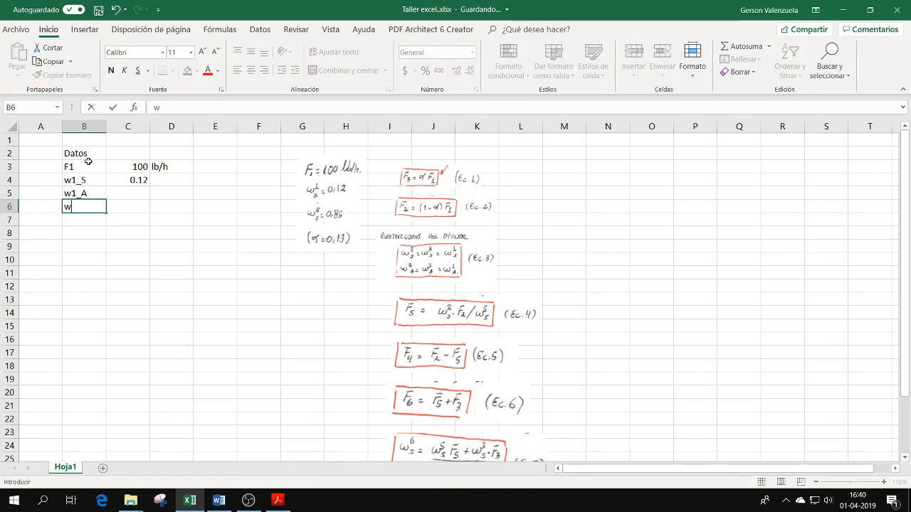
text(4)
key(BackSpace)
text(5_S)
key(Tab)
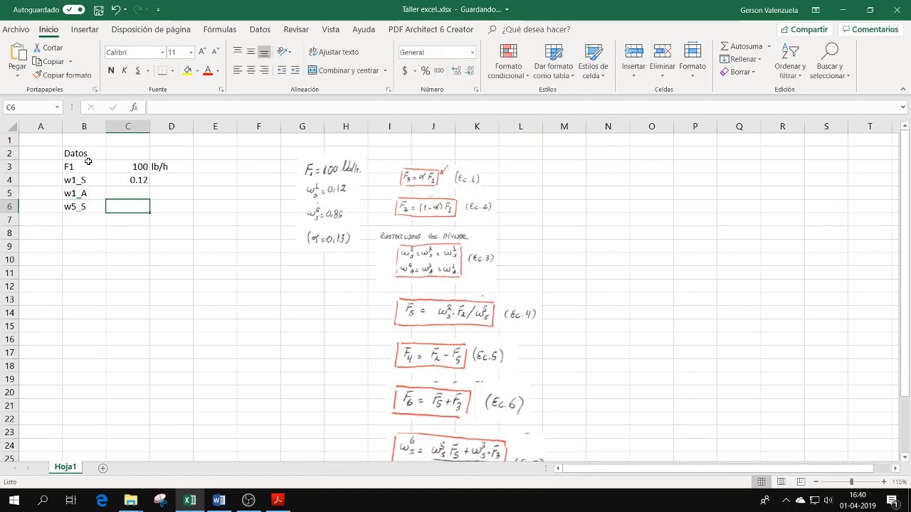
text(0.85)
key(Return)
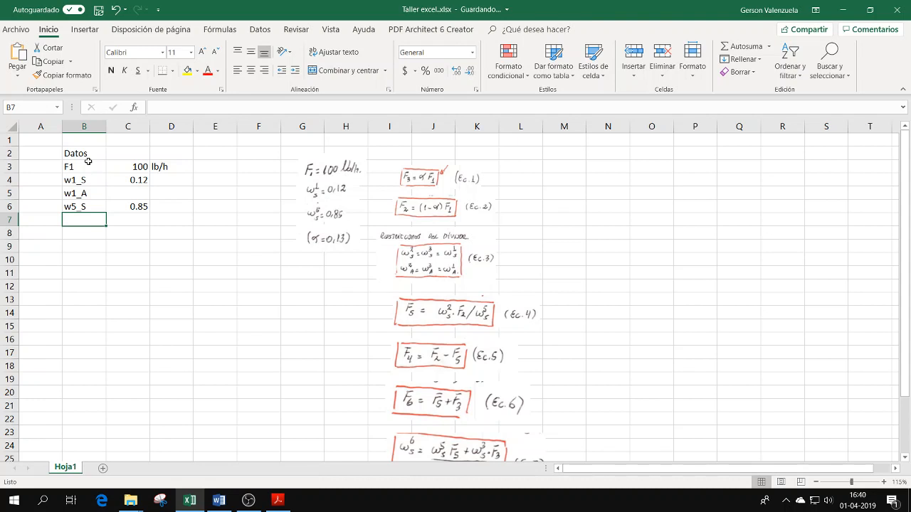
Enter the split fraction in row 7, with label alfa in B7 and 0.13 in C7.
text(alfa)
key(Tab)
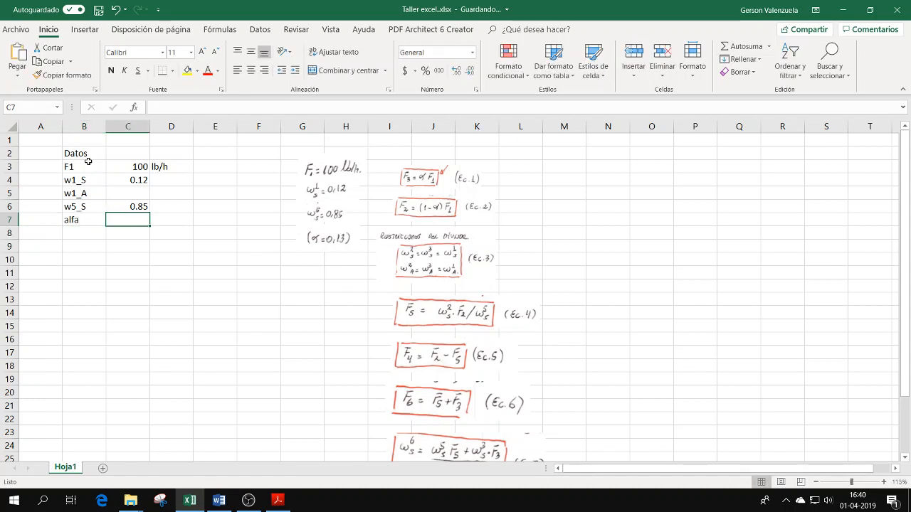
text(0.13)
key(Down)
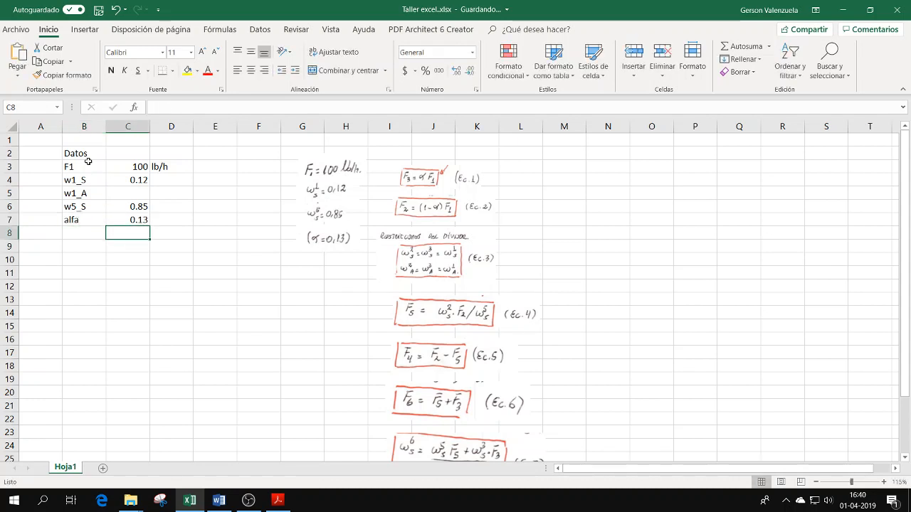
Delete the w1_A label from B5 and move the w5_S and alfa rows up to B5:C6.
key(Up)
key(Up)
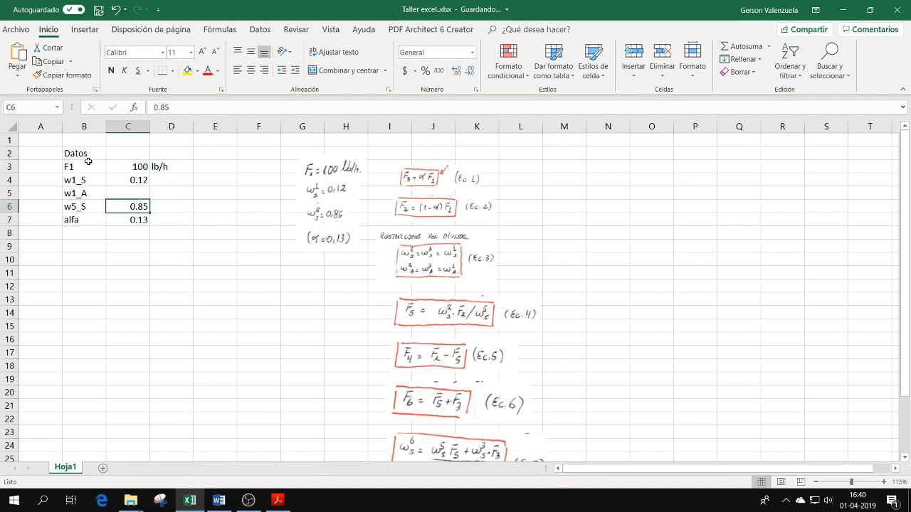
key(Up)
key(Left)
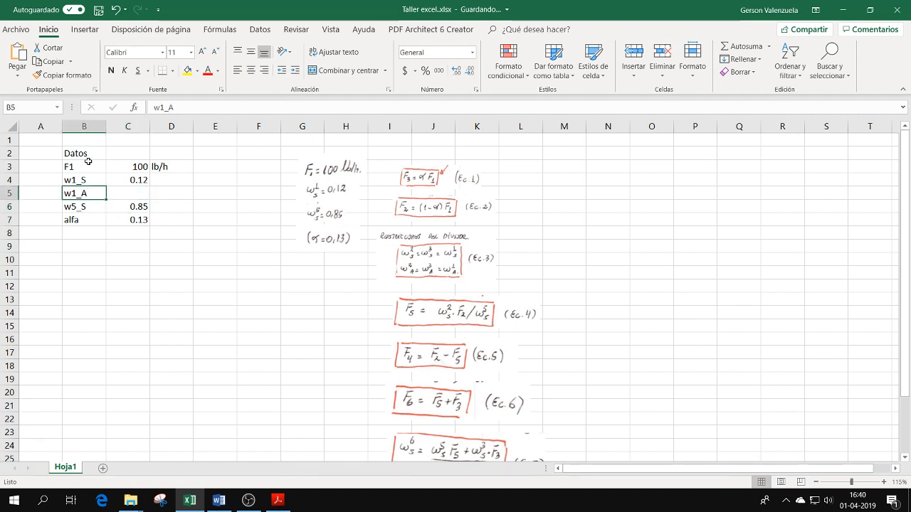
key(Delete)
key(Right)
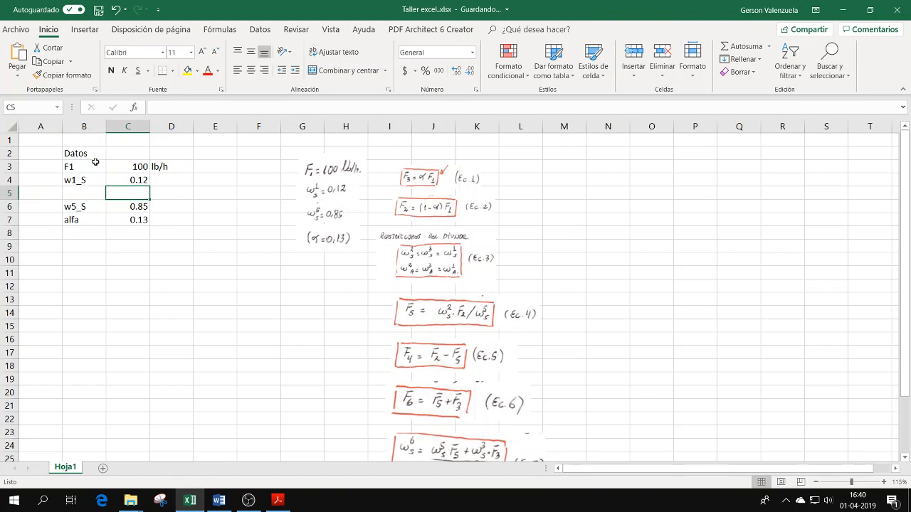
drag(91, 206, 117, 188)
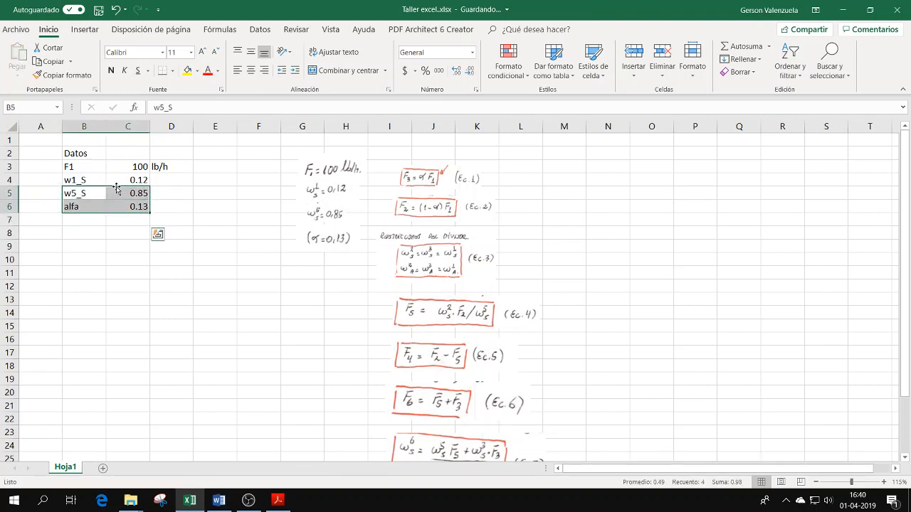
click(115, 229)
key(Up)
key(Up)
key(Up)
key(Up)
key(Up)
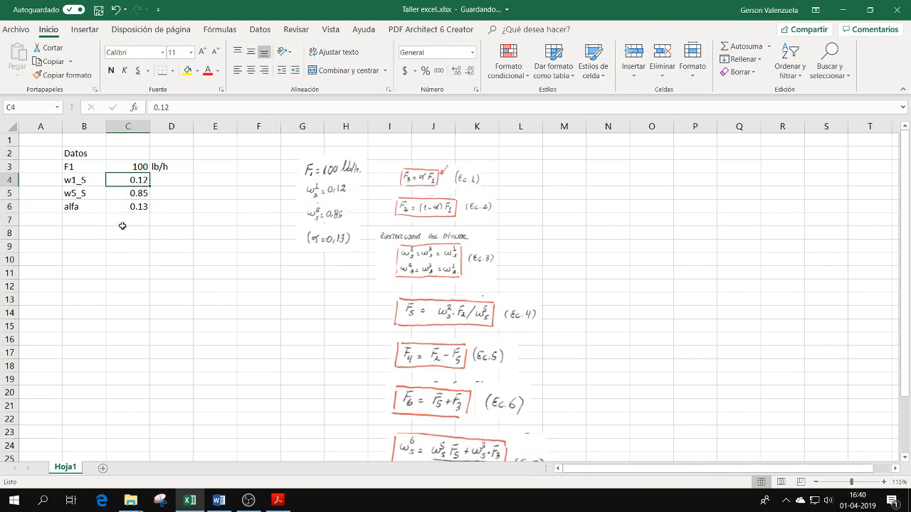
key(Down)
key(Down)
key(Down)
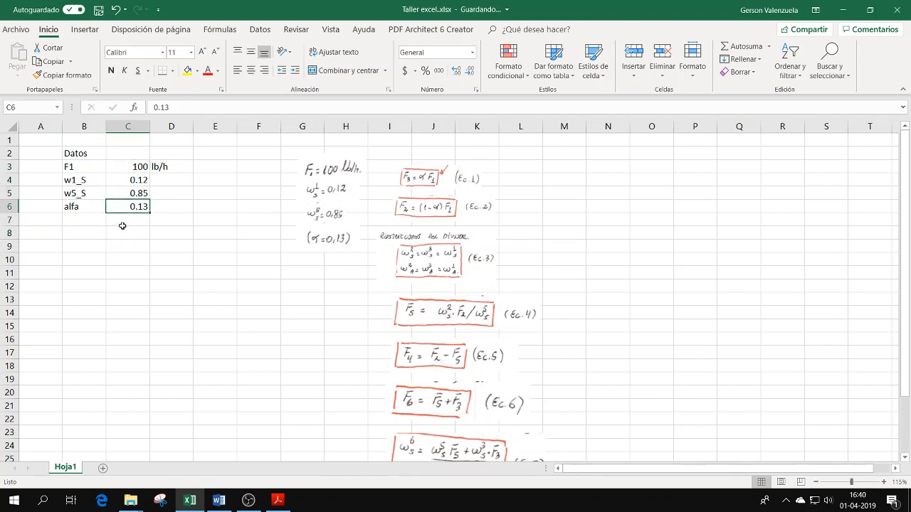
Apply all borders to the data range B3:D6 and make the Datos heading in B2 bold.
drag(79, 169, 170, 209)
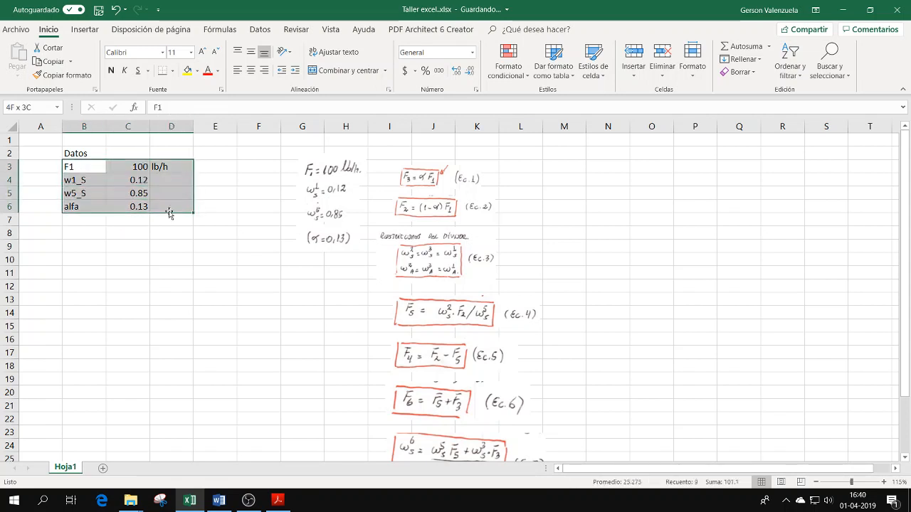
click(172, 74)
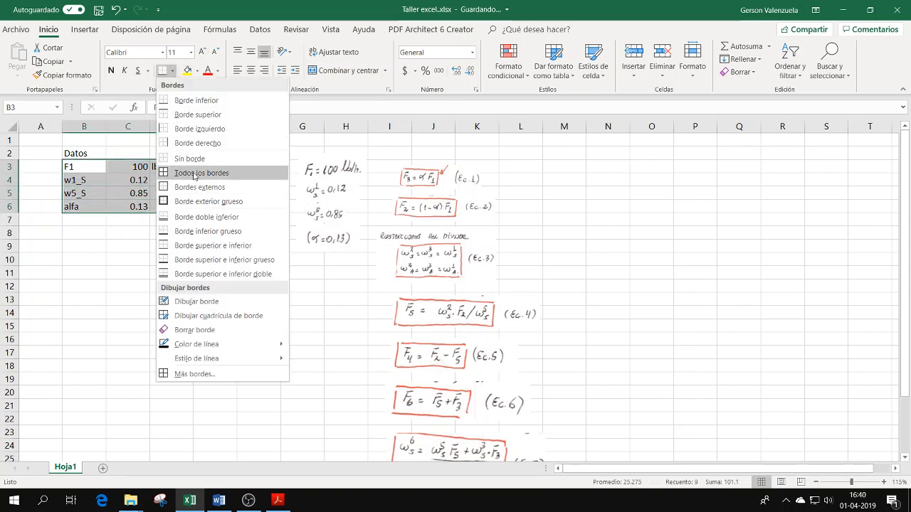
click(207, 172)
click(128, 256)
click(102, 233)
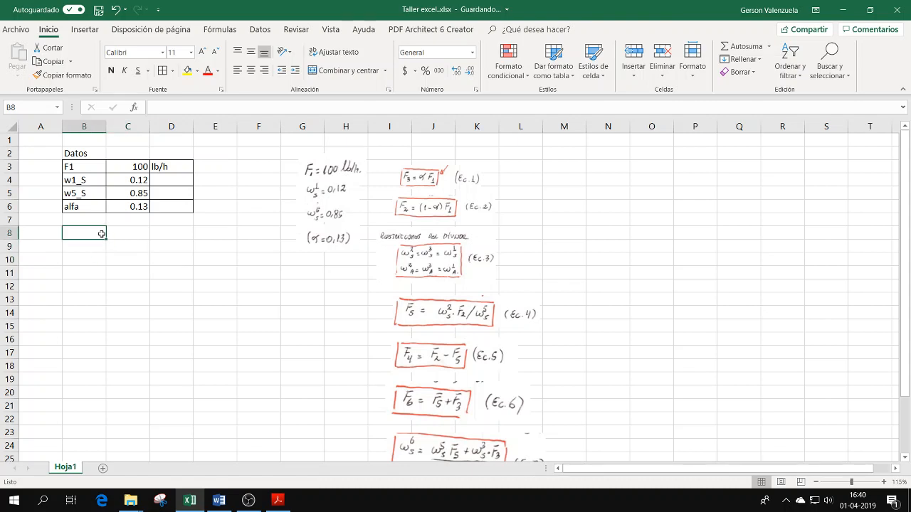
click(93, 156)
click(111, 70)
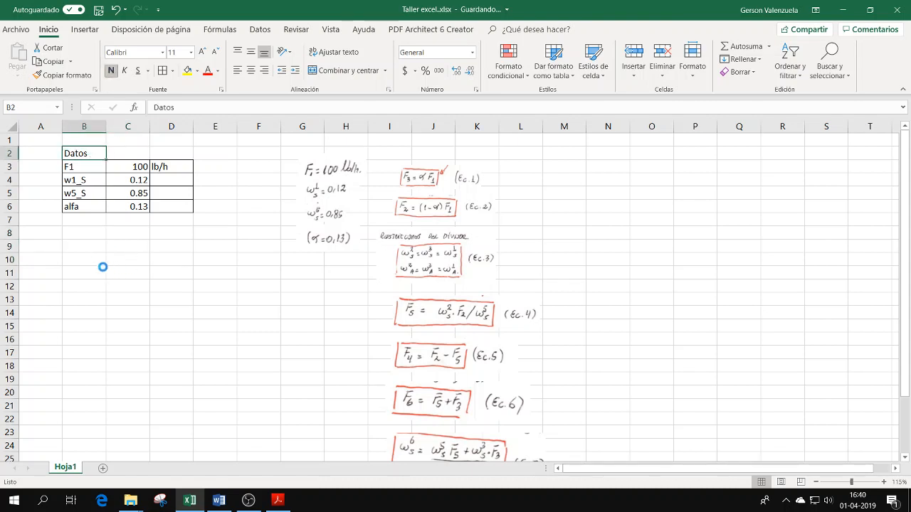
Enter the heading Divisor in B8 and move it down to B9.
click(80, 234)
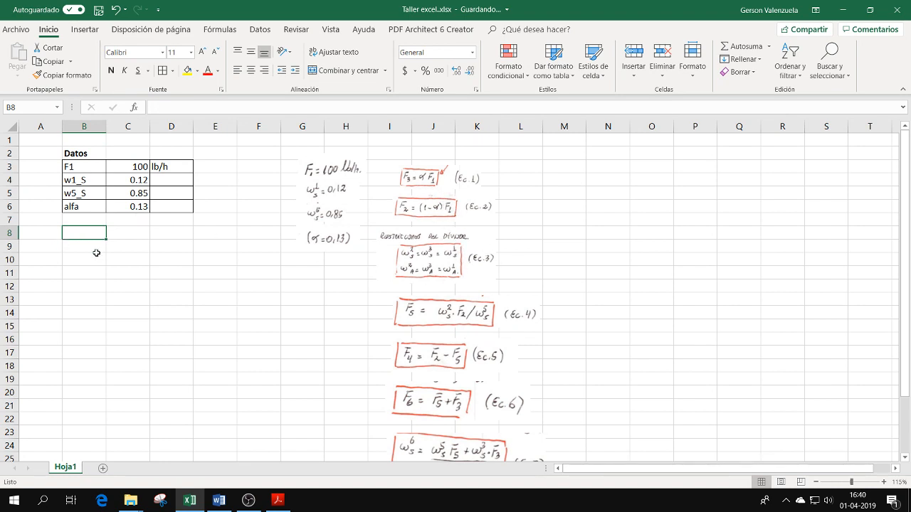
text(Divisor)
key(Return)
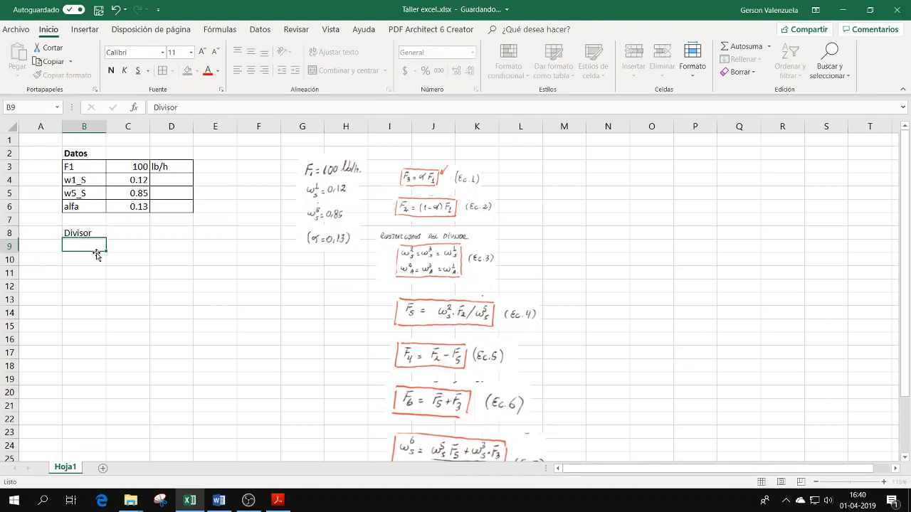
click(92, 240)
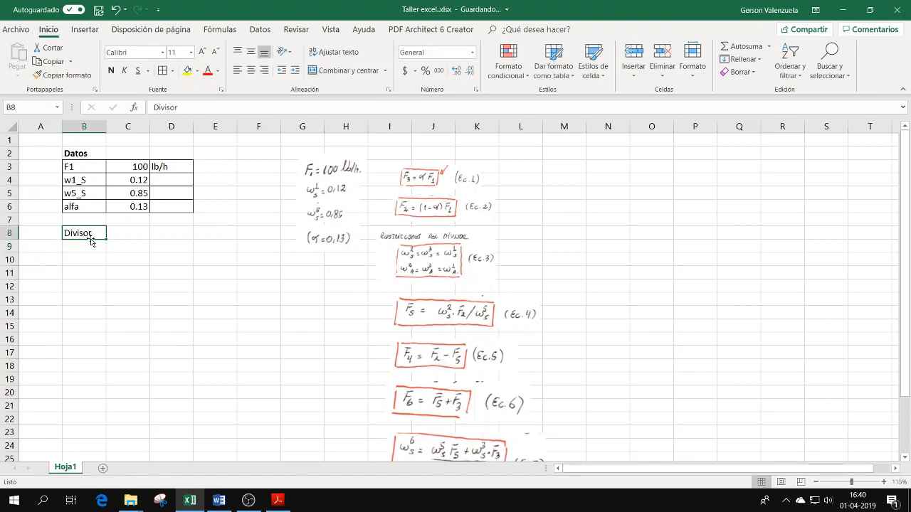
drag(91, 241, 92, 254)
Enter the title "Resultado de los balances." in B8 and make the Divisor heading in B9 bold.
click(88, 232)
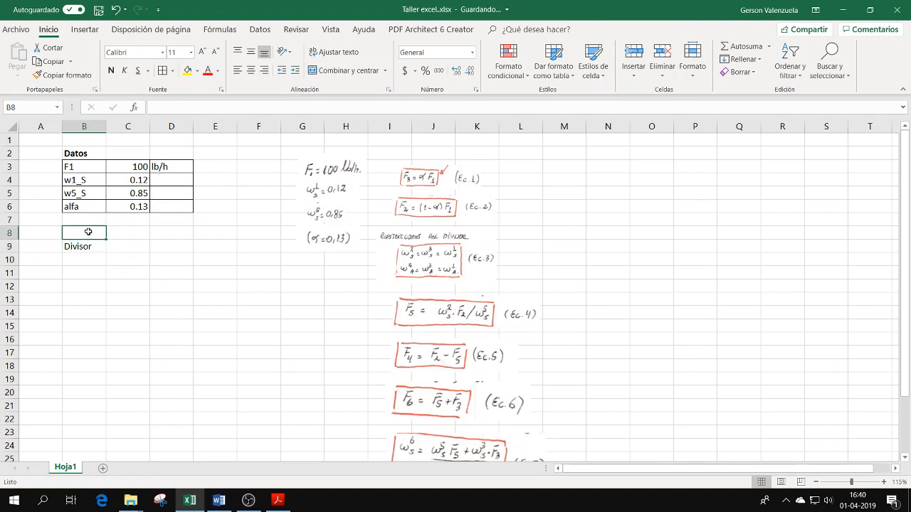
text(Resultado de lo)
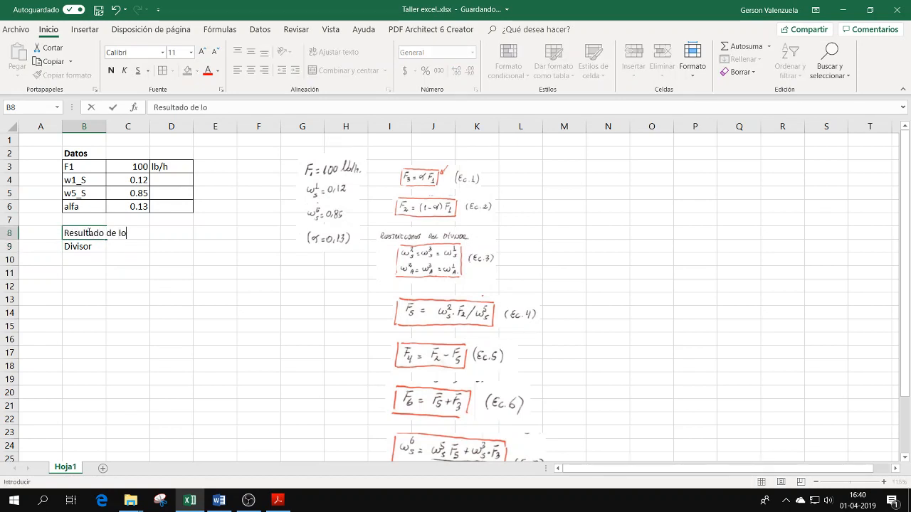
text(s balances.)
key(Return)
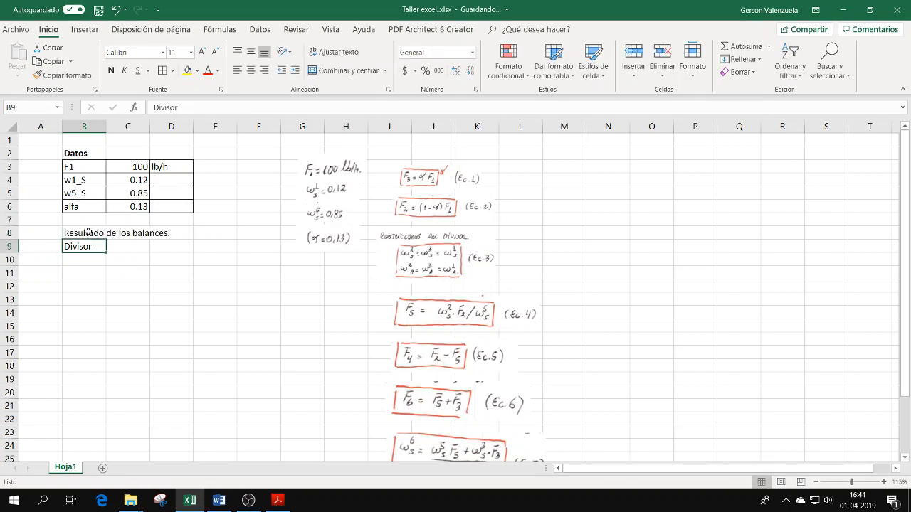
click(111, 71)
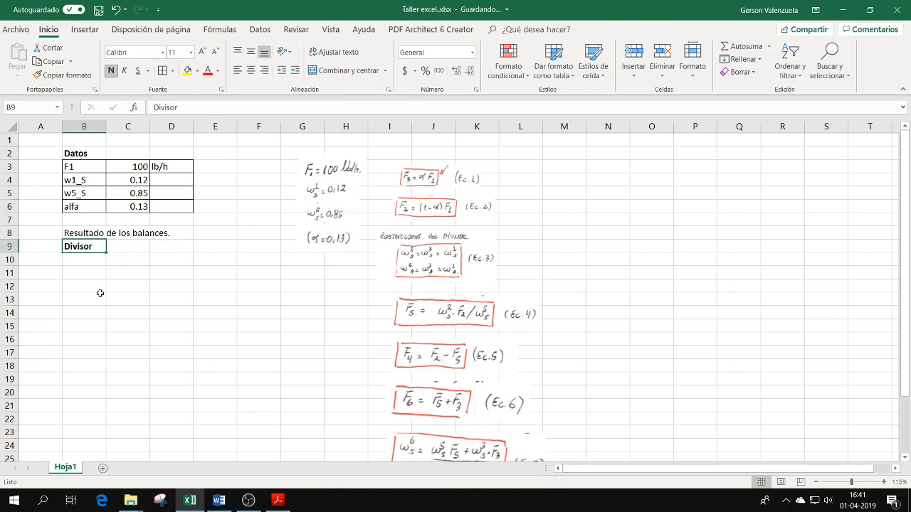
Label B10 as F3 and calculate it in C10 as alfa times F1 with the formula =C6*C3.
click(89, 260)
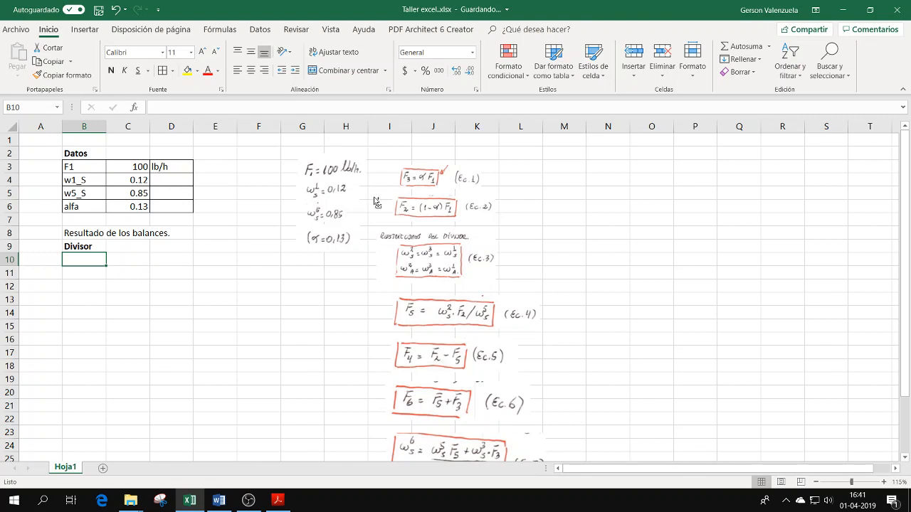
scroll(376, 201, up, 1)
scroll(451, 223, up, 1)
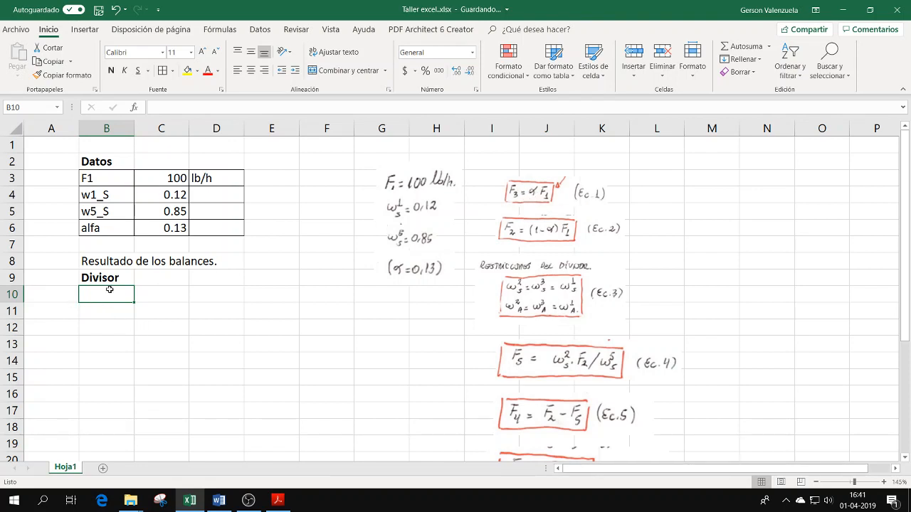
text(F3)
key(Tab)
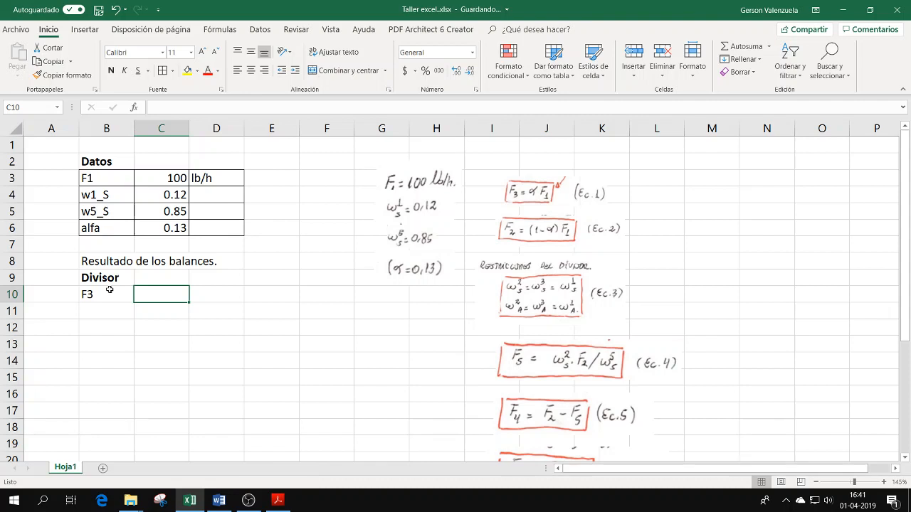
key(Left)
key(Right)
text(=)
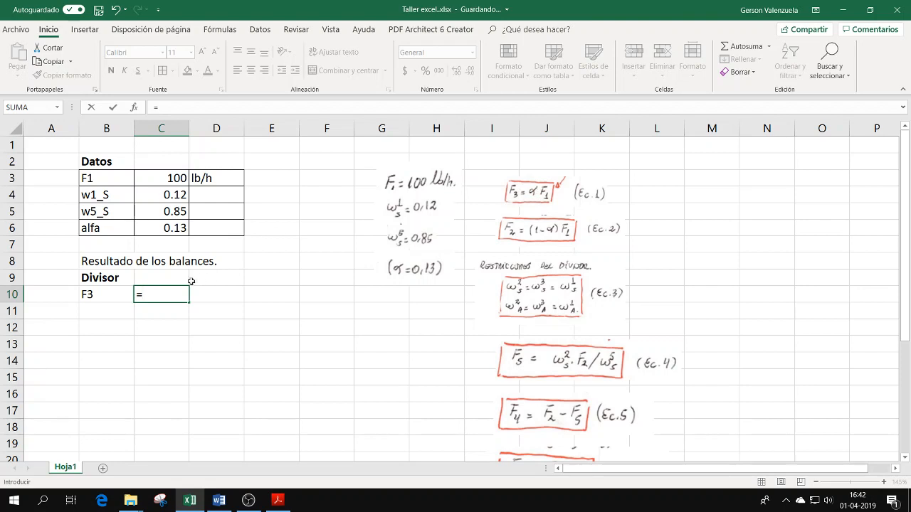
click(154, 225)
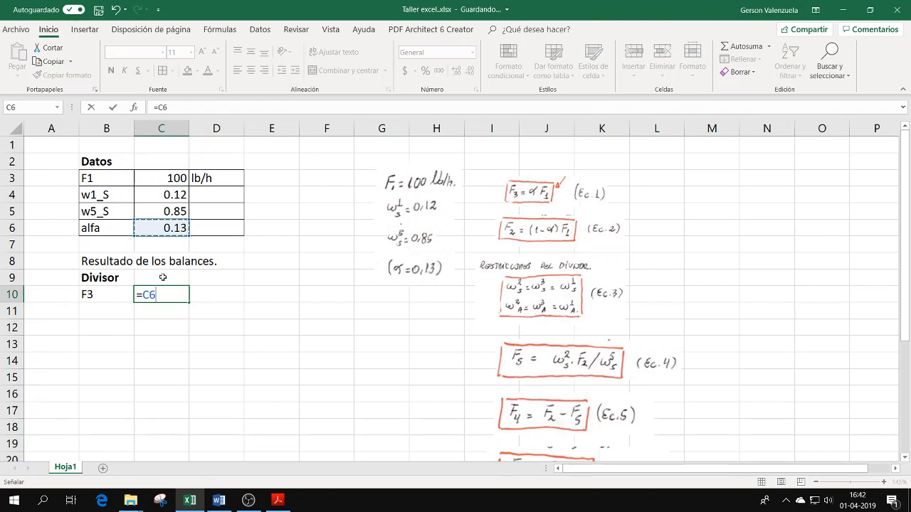
text(*)
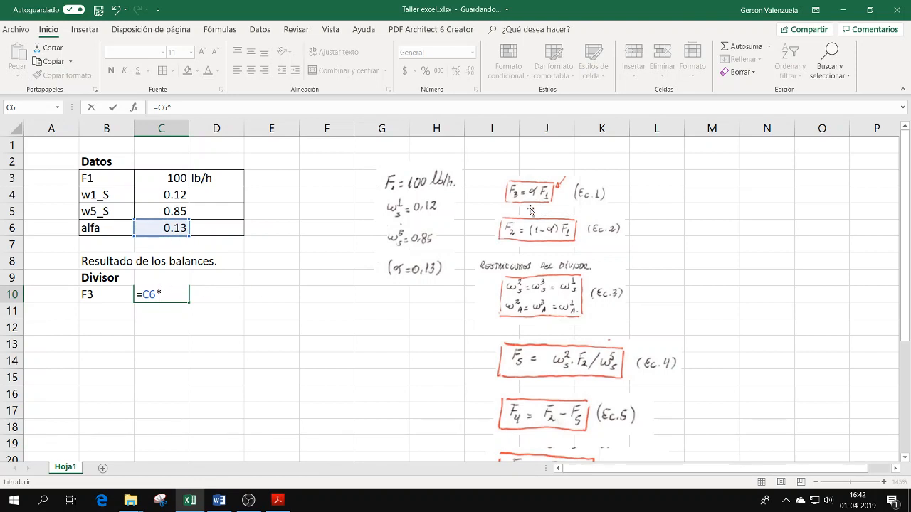
click(171, 179)
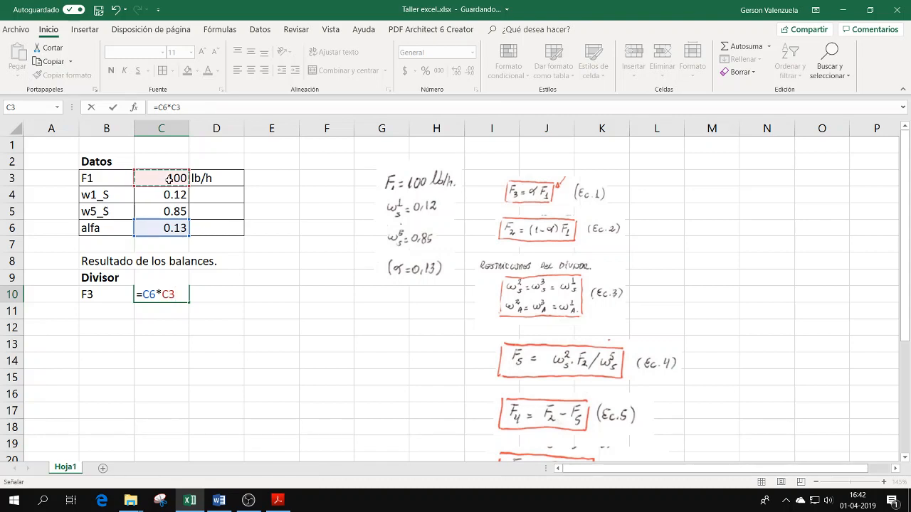
key(Return)
Enter the unit lb/h for F3 in cell D10.
key(Up)
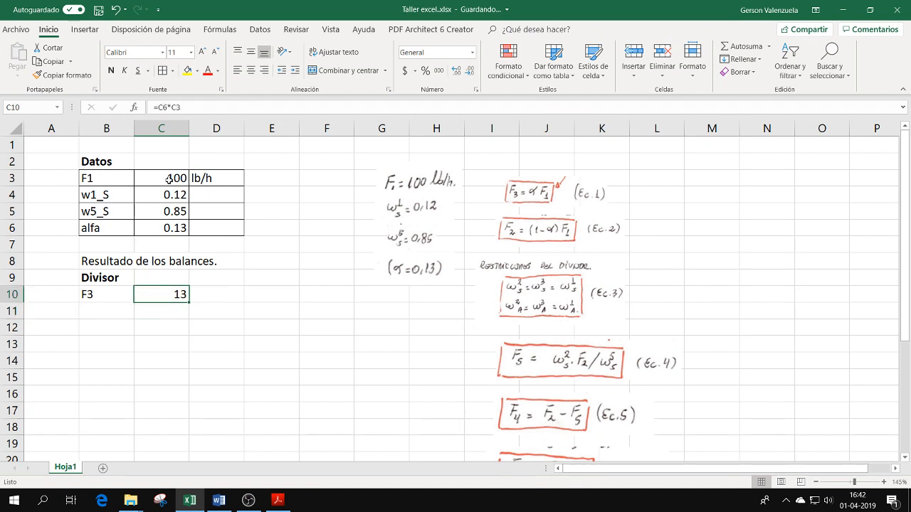
key(Right)
key(Left)
key(Right)
text(lb/h)
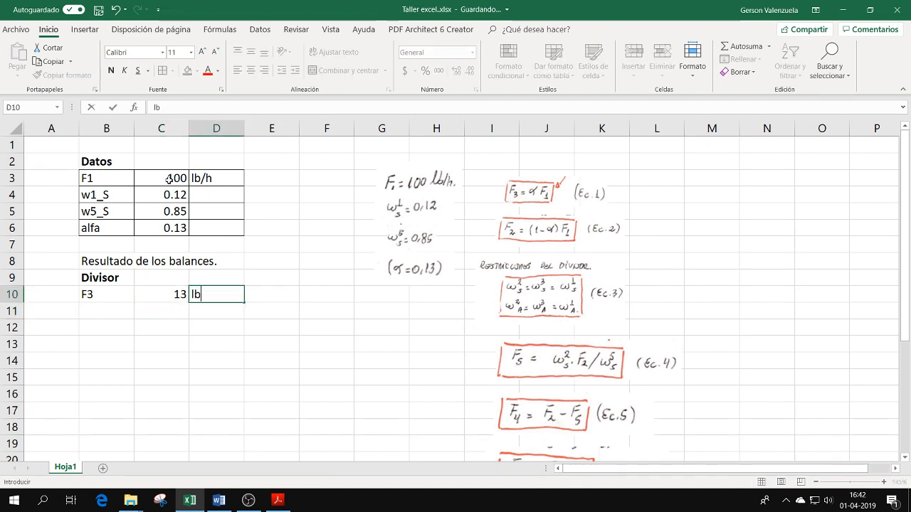
key(Return)
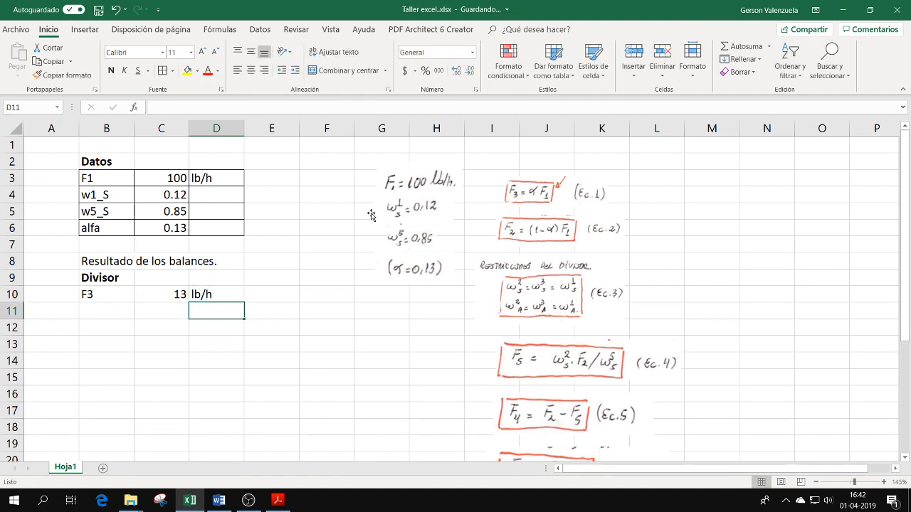
click(173, 299)
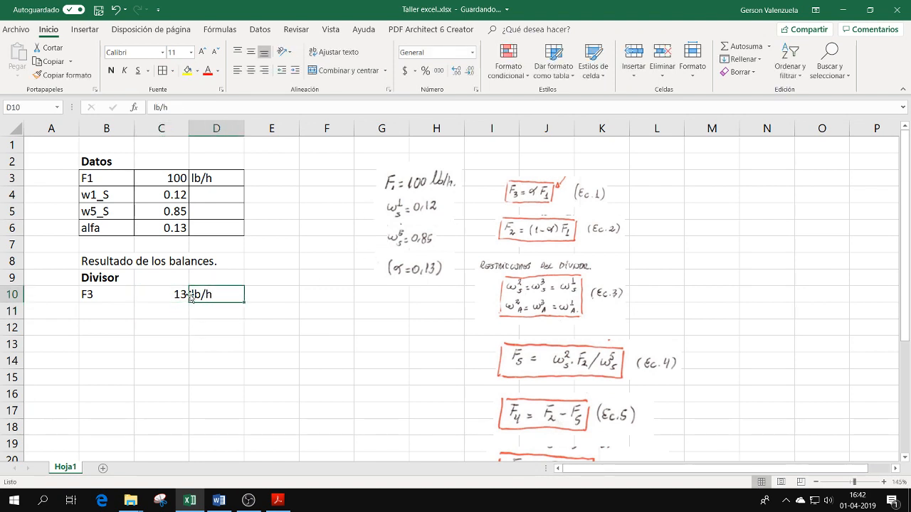
Label B11 as F2 and calculate it in C11 as one minus alfa times F1 with the formula =(1-C6)*C3.
click(113, 308)
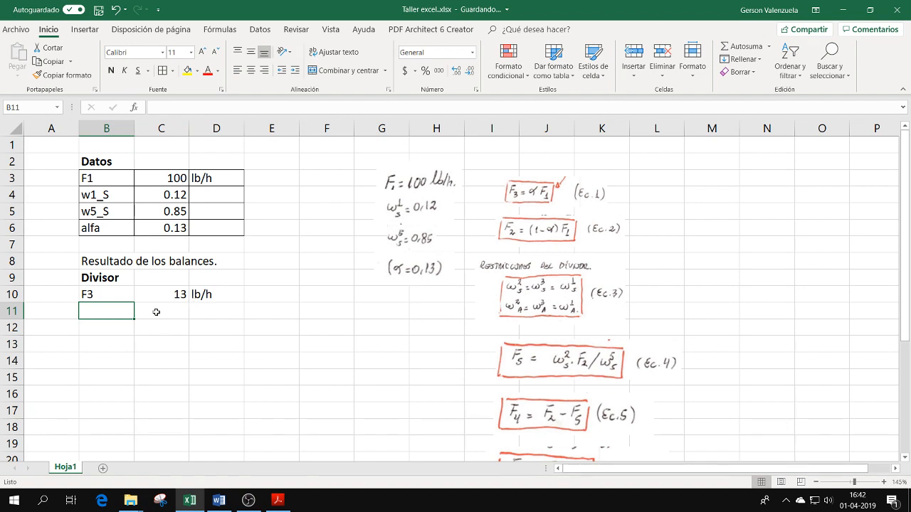
text(F2)
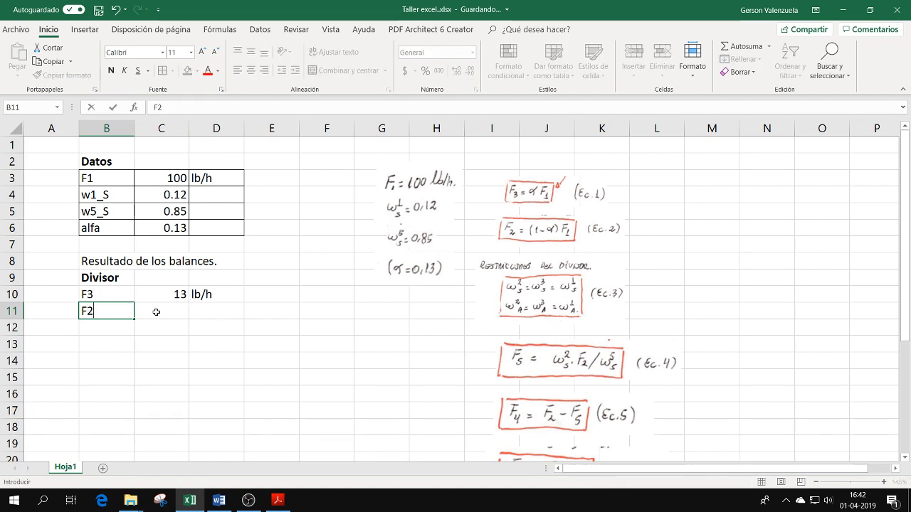
click(155, 311)
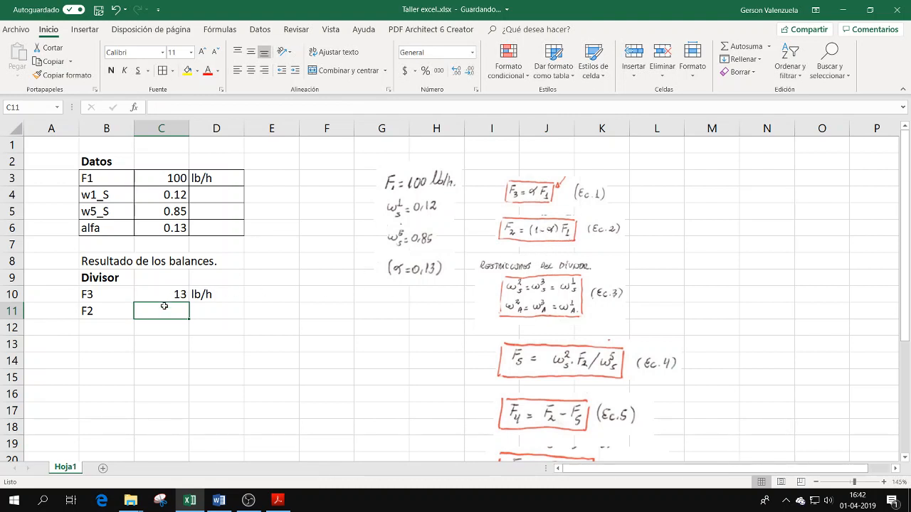
text(=)
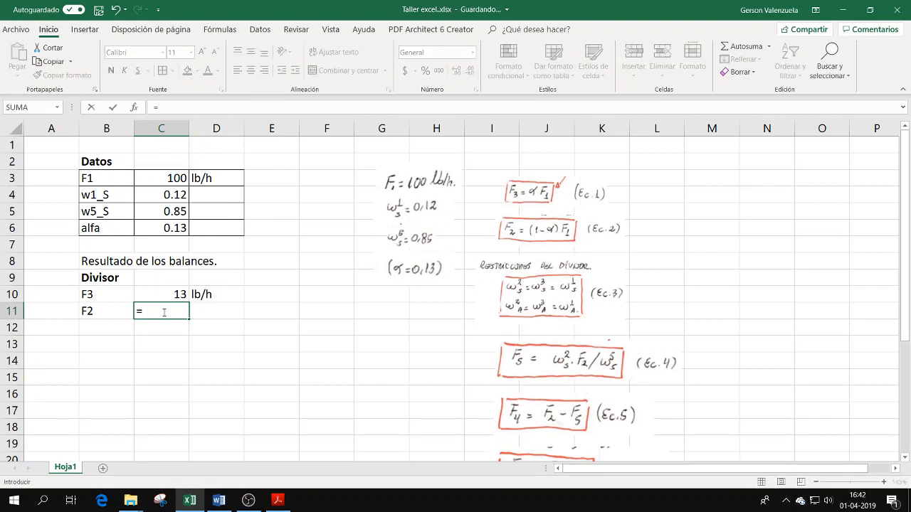
text((1-)
click(176, 228)
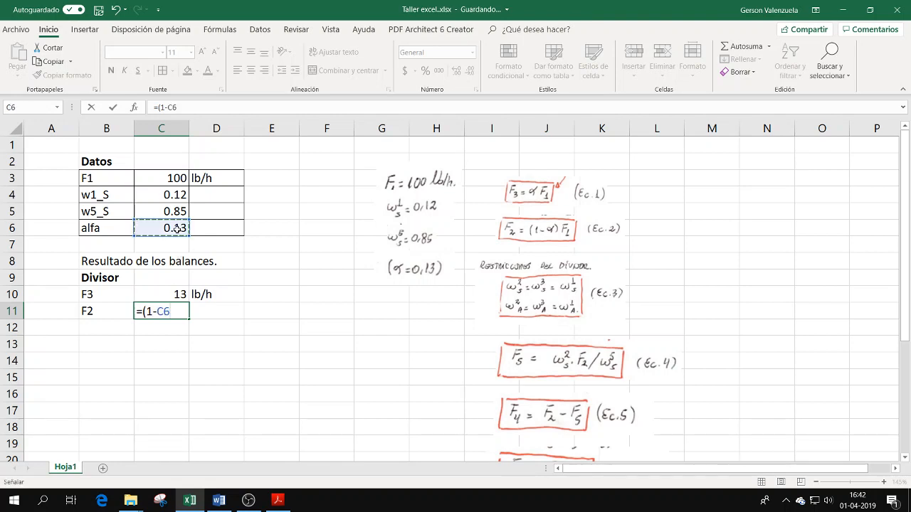
text())
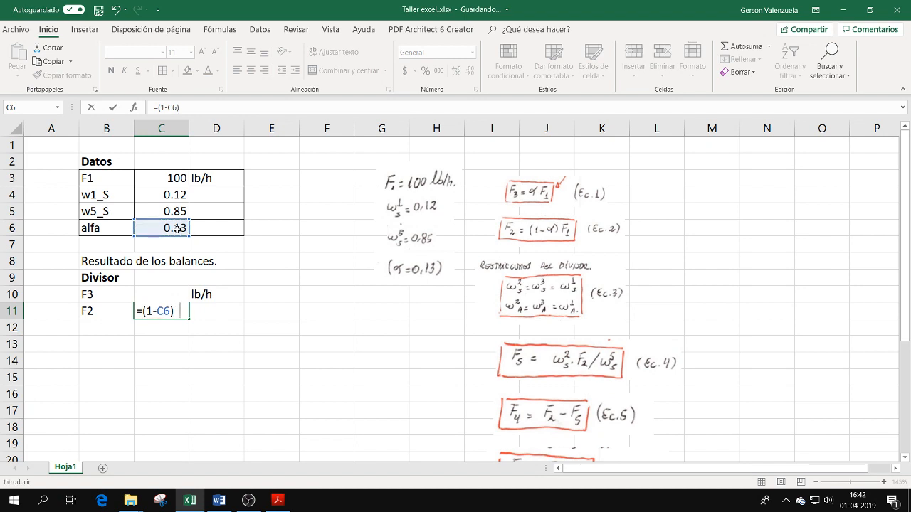
text(*)
click(168, 181)
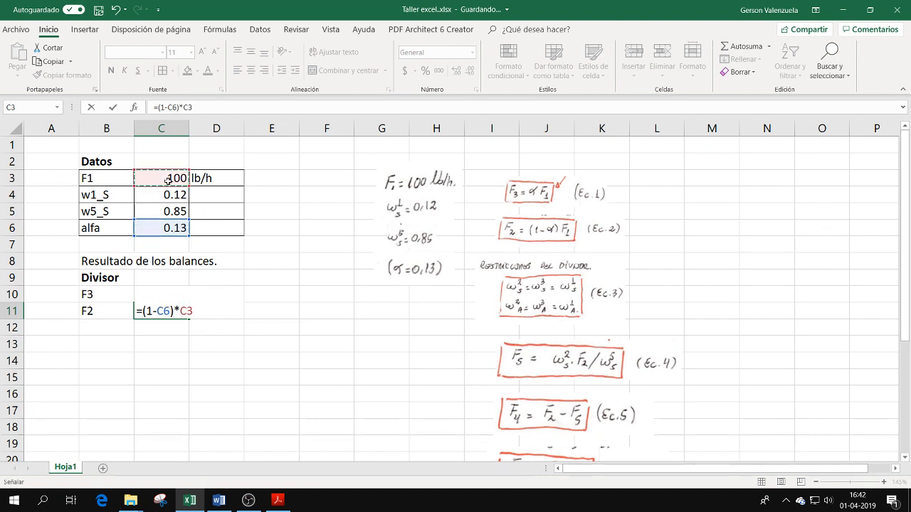
key(Return)
Enter the unit lb/h for F2 in cell D11.
key(Up)
key(Right)
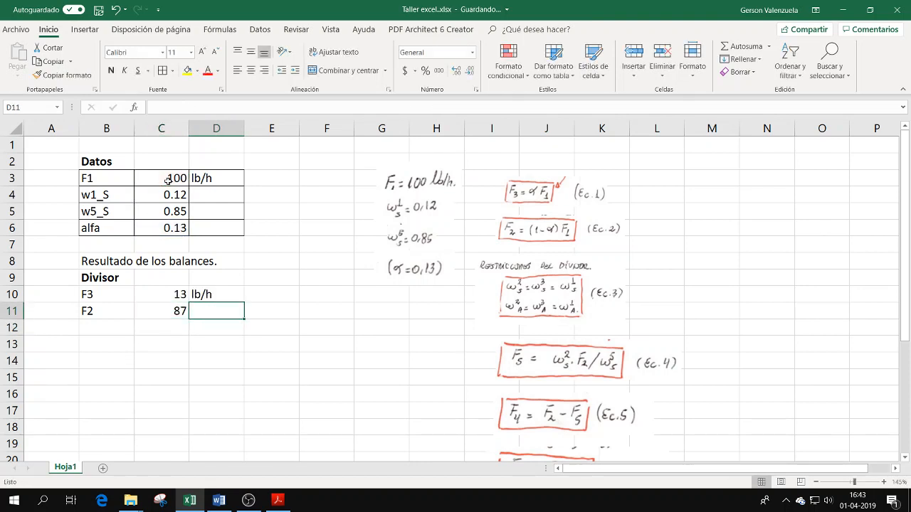
text(lb/h)
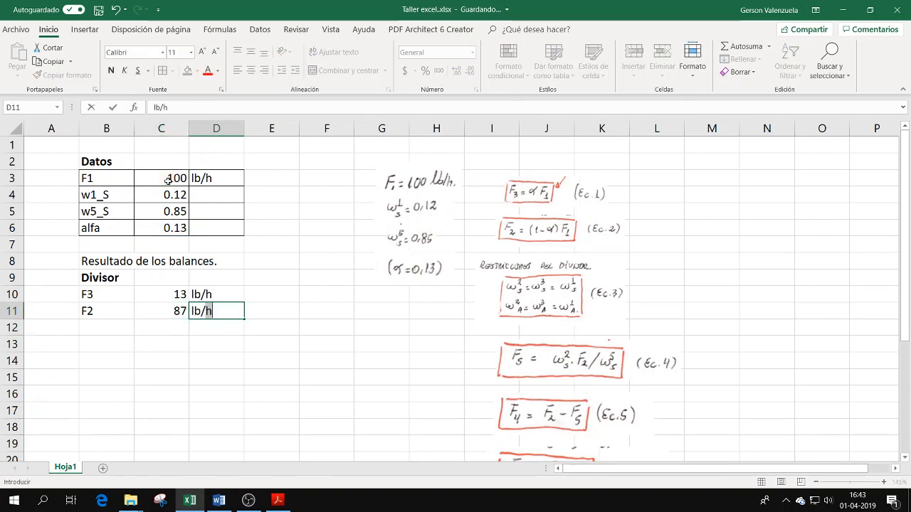
key(Return)
key(Up)
key(Up)
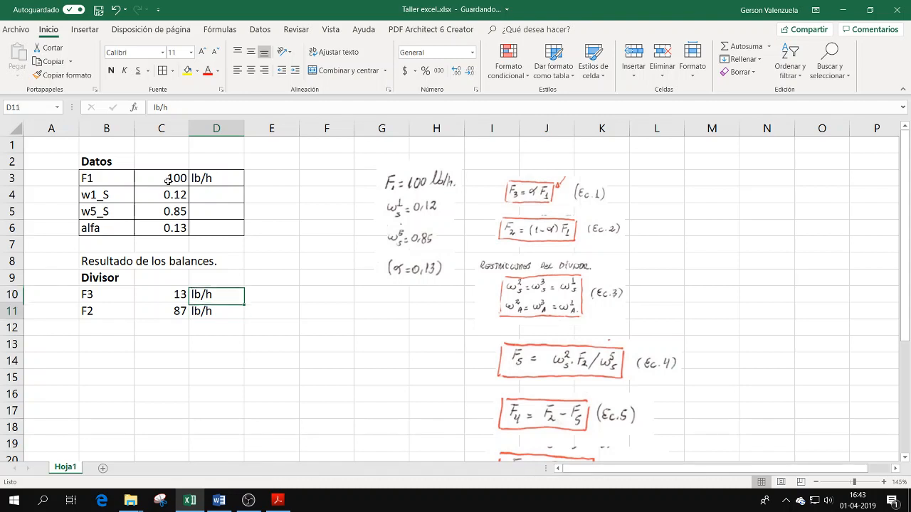
key(Down)
key(Left)
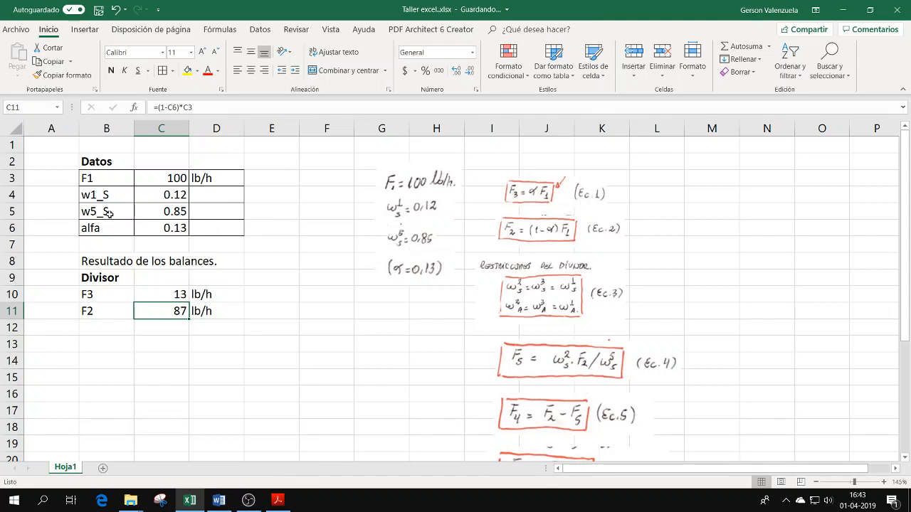
Label B12 as w2_S and set C12 equal to the w1_S value with the formula =C4.
click(110, 331)
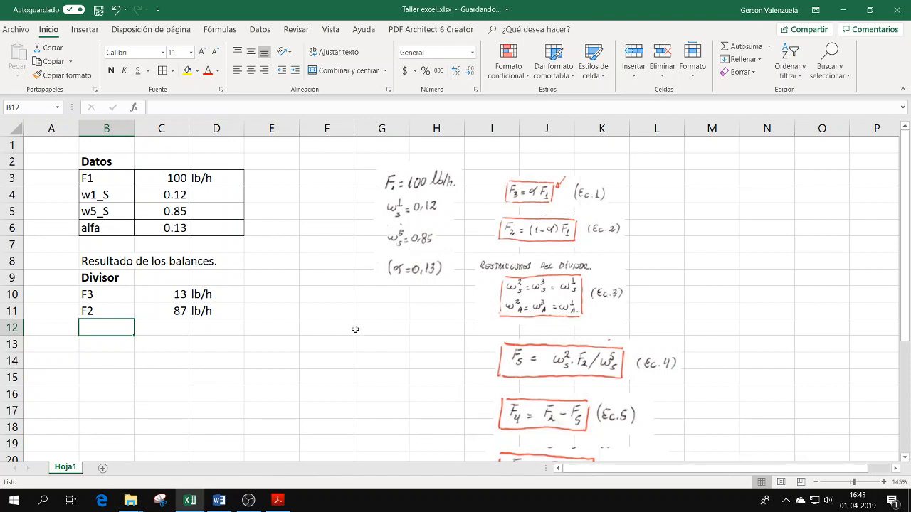
text(w)
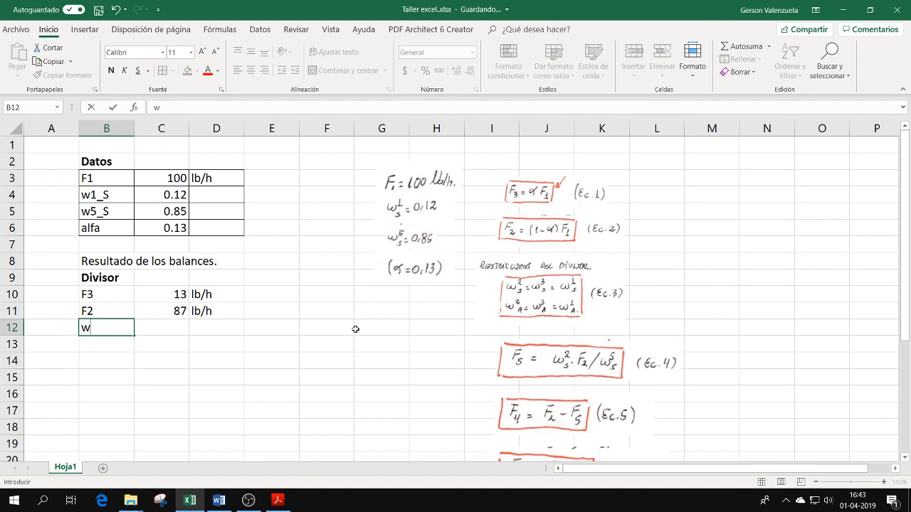
text(2_S)
key(Tab)
text(=)
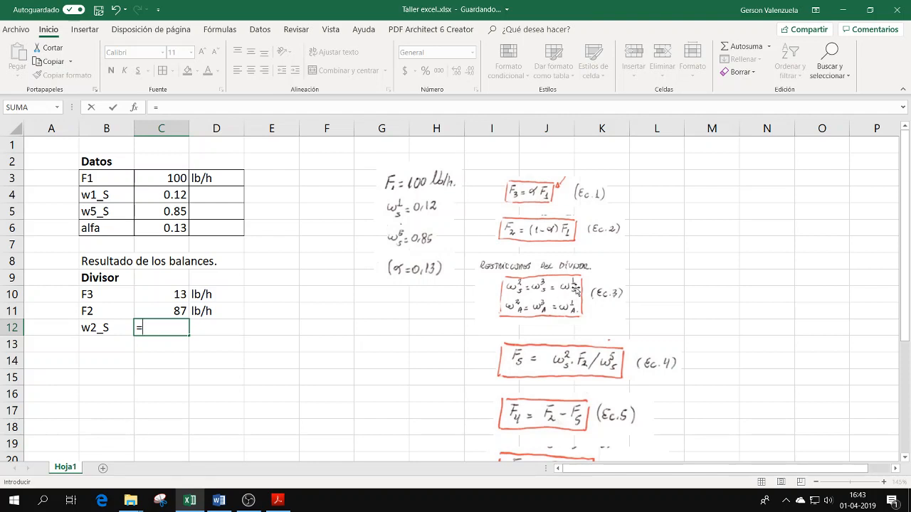
click(170, 196)
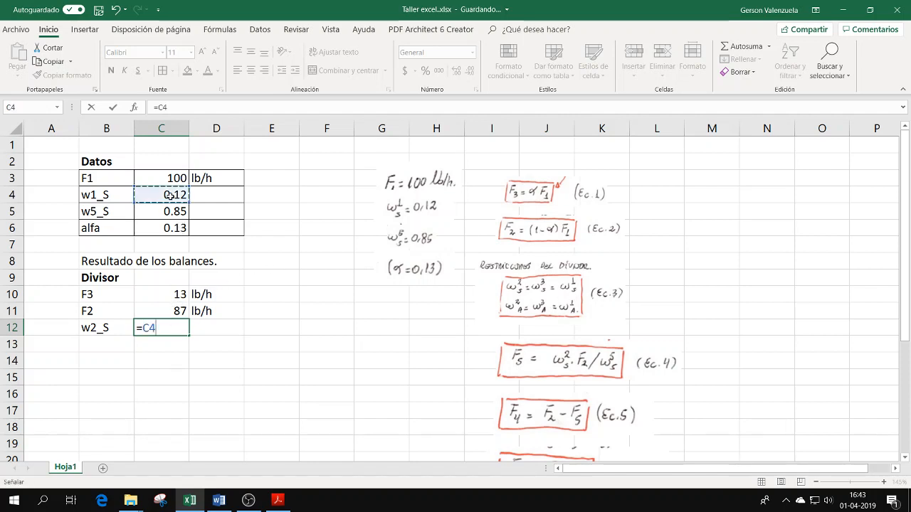
key(Return)
Label B13 as w3_S and link C13 to the w1_S value with the formula =C4.
key(Left)
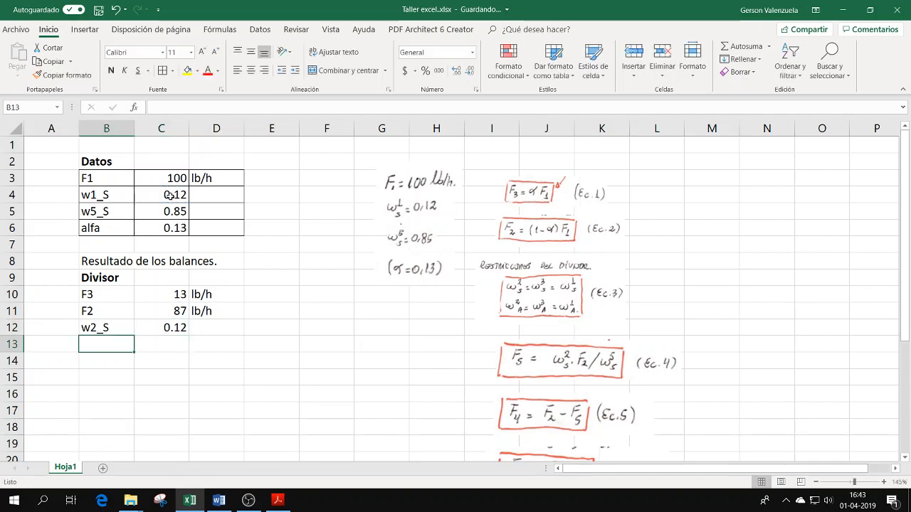
text(w2)
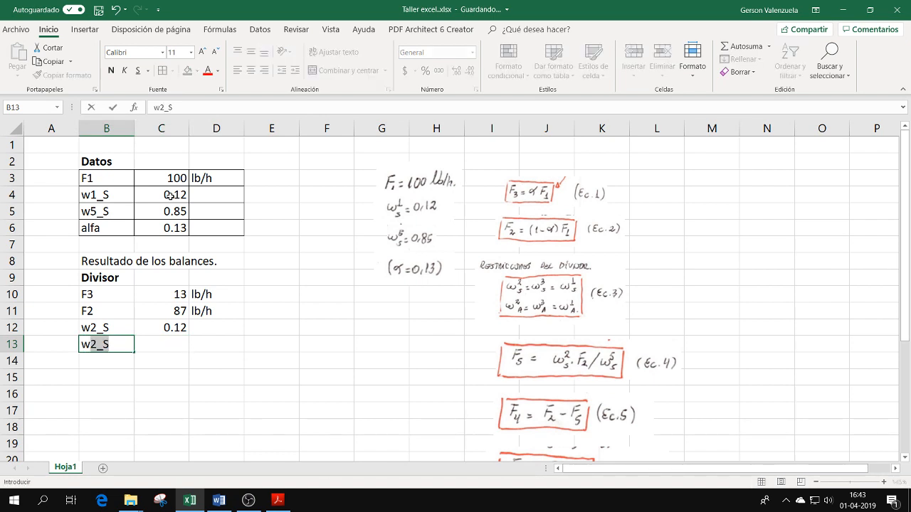
key(BackSpace)
key(BackSpace)
text(3_S)
key(Tab)
text(=)
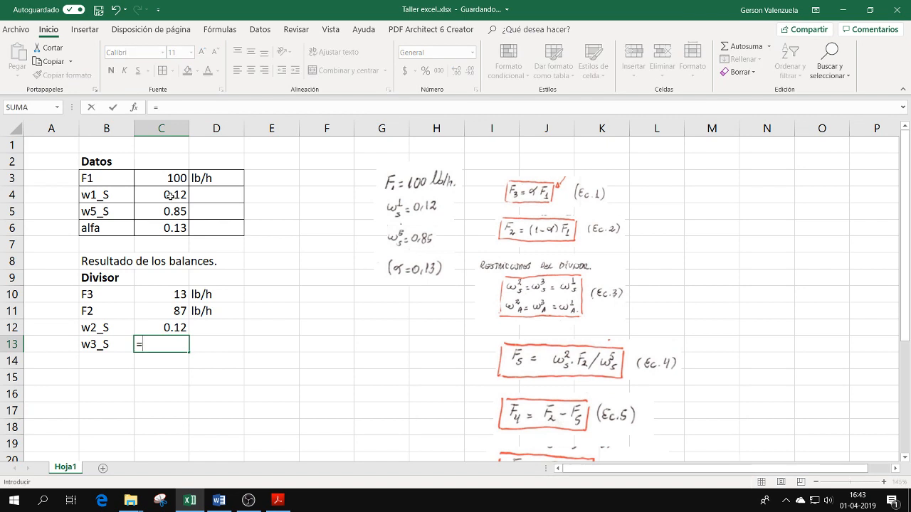
click(174, 195)
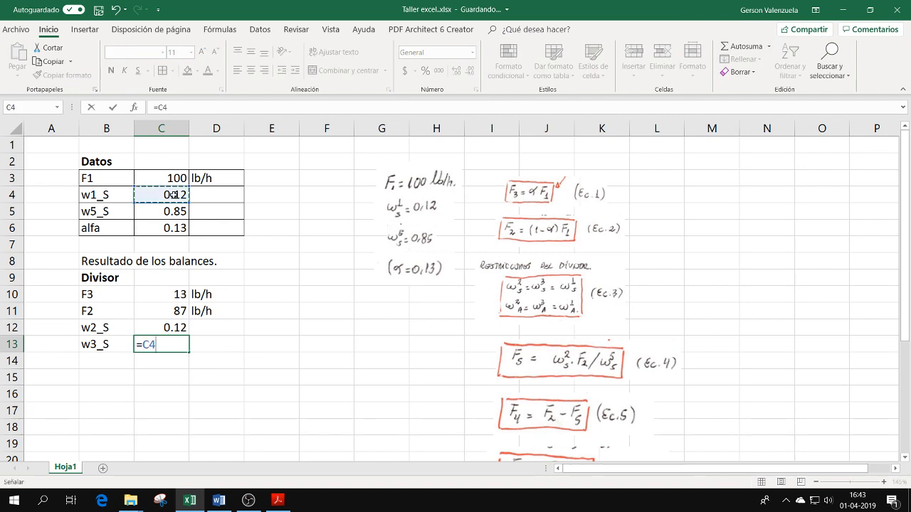
key(Return)
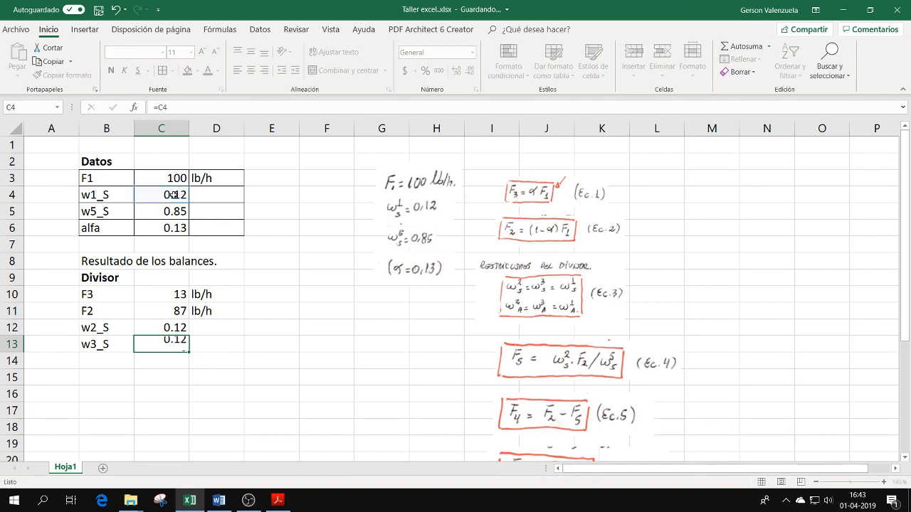
Compare the w2_S and w3_S formulas in C12 and C13, and review the remaining handwritten balance equations.
key(Up)
key(Up)
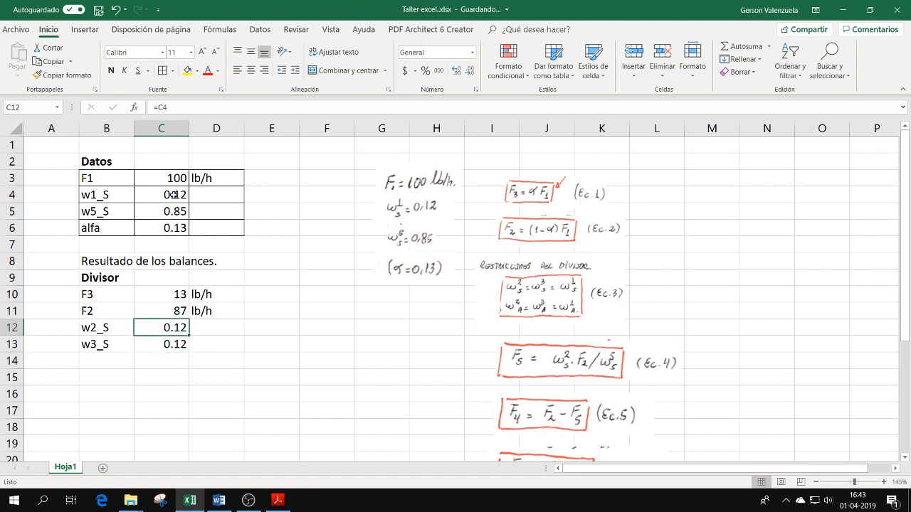
key(Down)
key(Down)
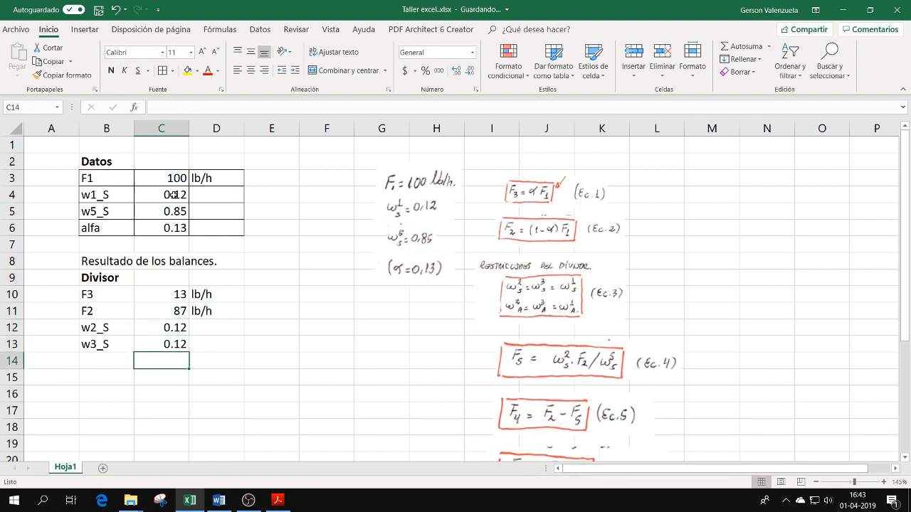
key(Up)
key(Up)
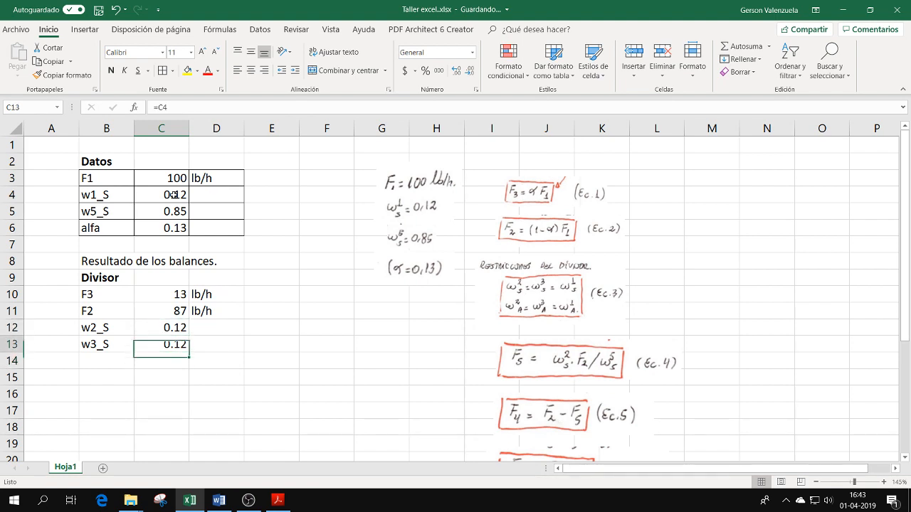
key(Down)
key(Up)
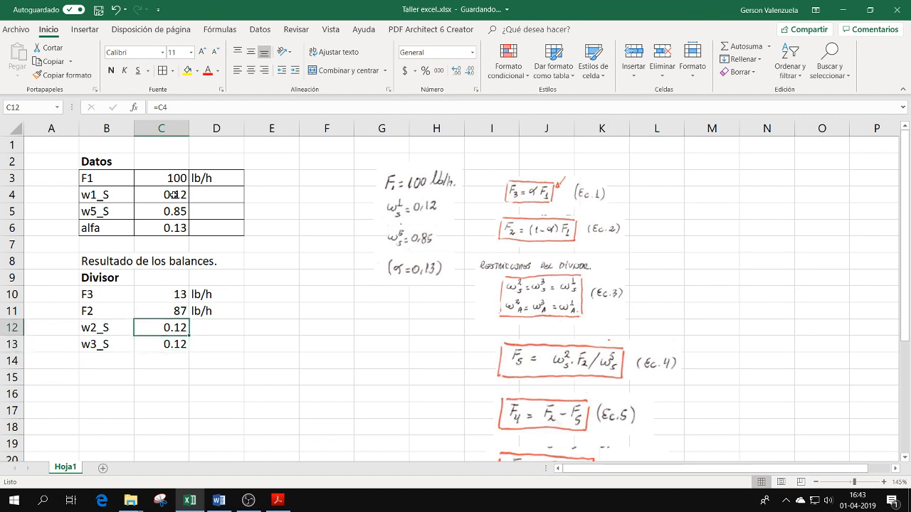
key(Down)
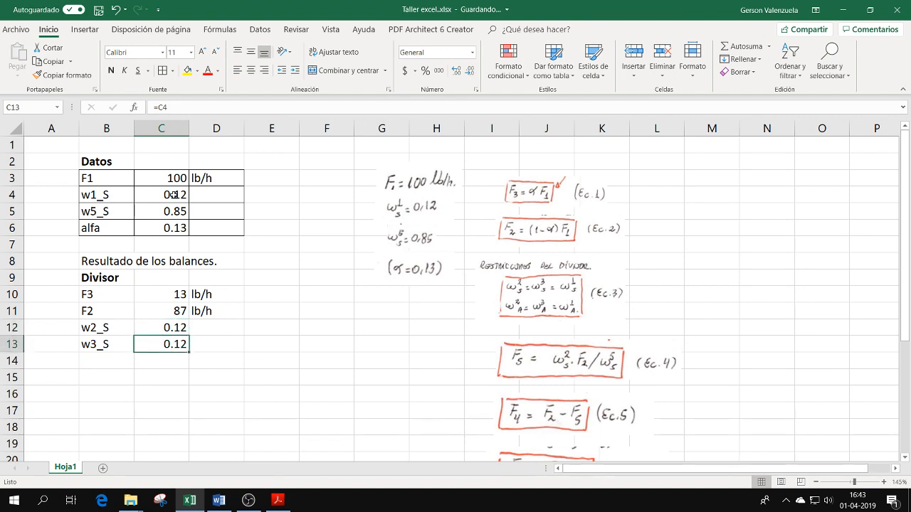
key(Up)
key(Down)
key(Up)
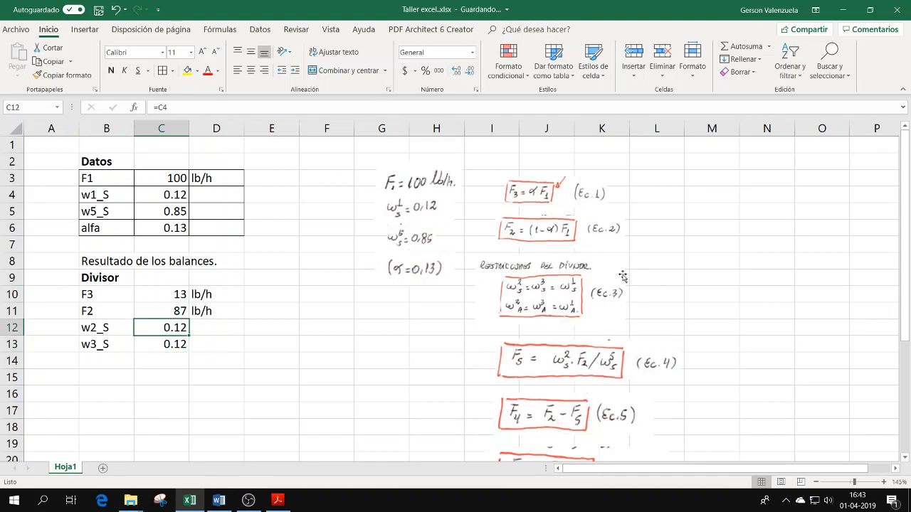
scroll(646, 282, down, 1)
scroll(646, 282, down, 3)
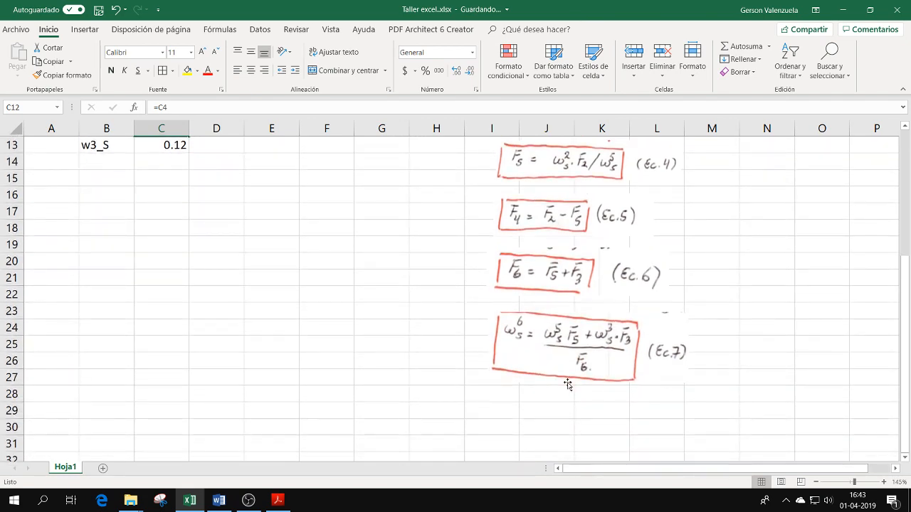
scroll(543, 284, up, 4)
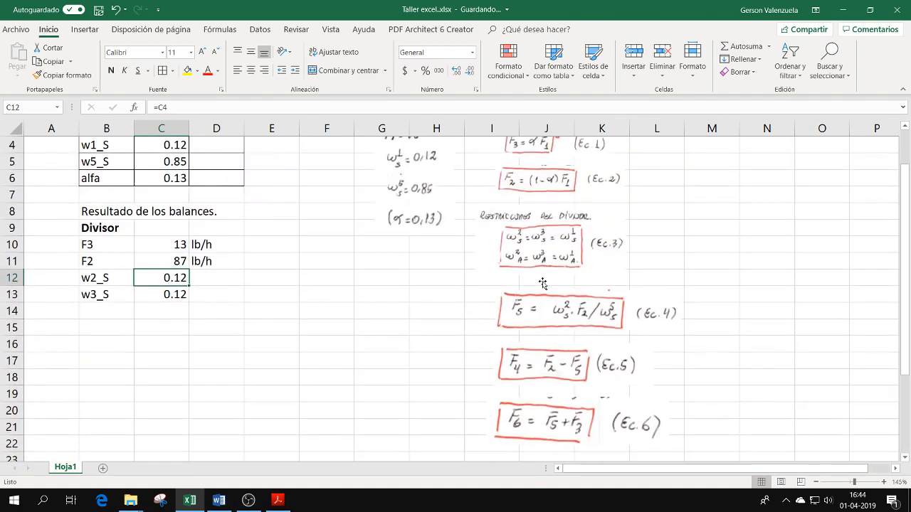
scroll(607, 306, down, 1)
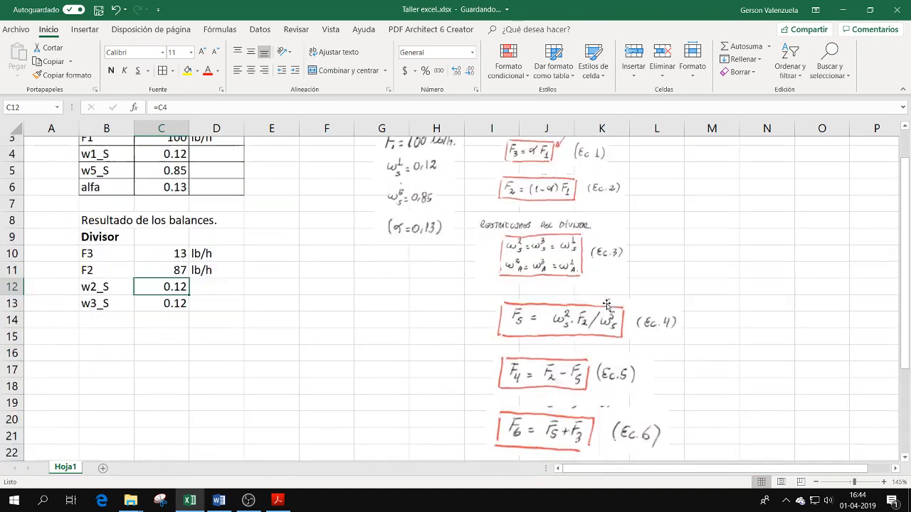
scroll(607, 306, up, 1)
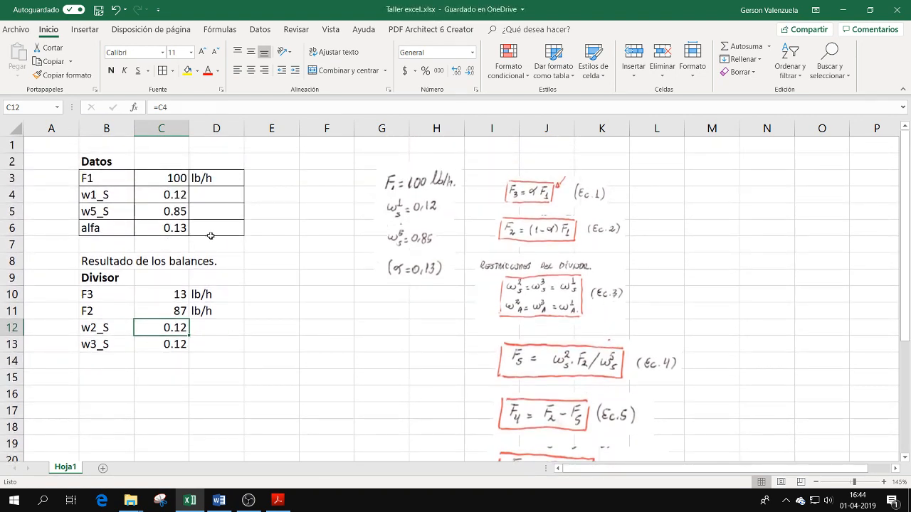
Test the w2_S and w3_S links by changing w1_S in C4 to 1.15 and correcting it to 0.15.
click(263, 283)
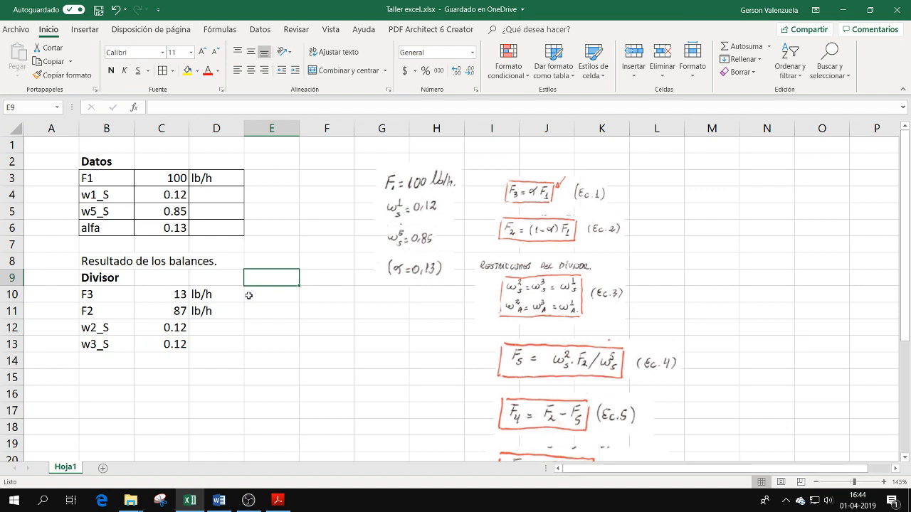
click(170, 198)
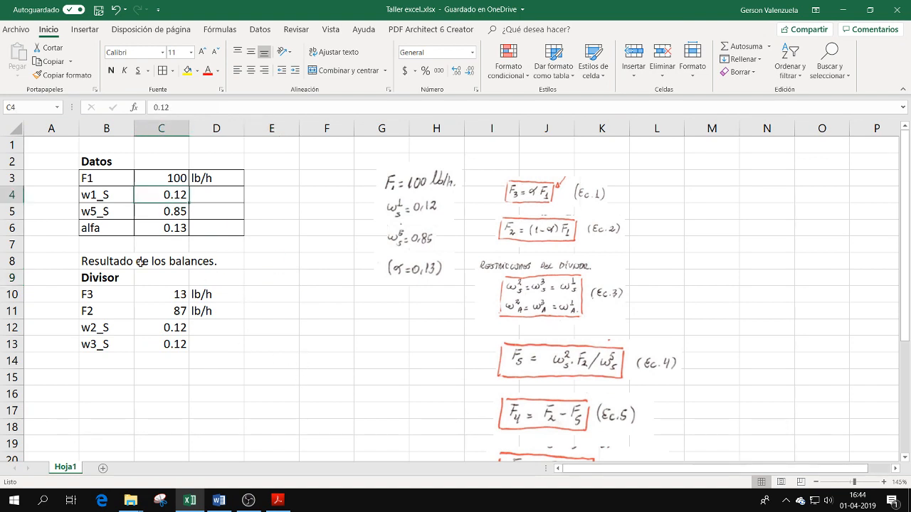
text(1.)
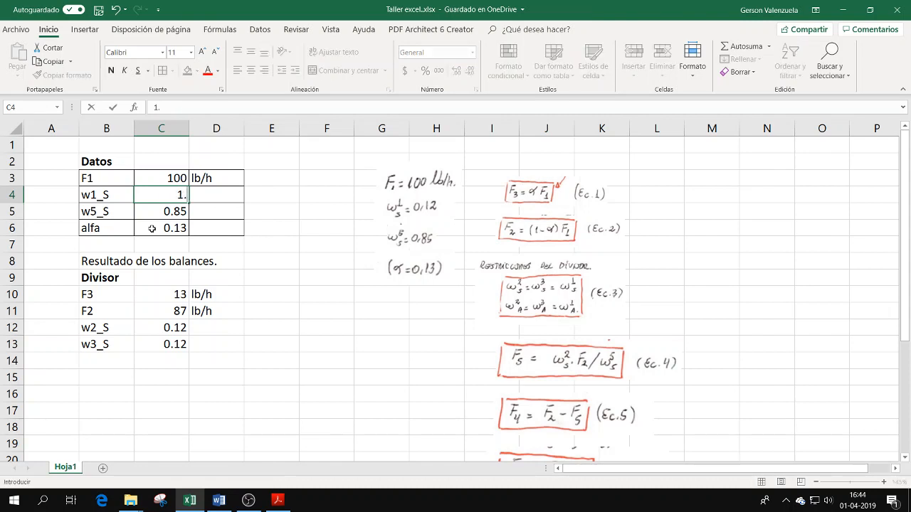
text(15)
key(Return)
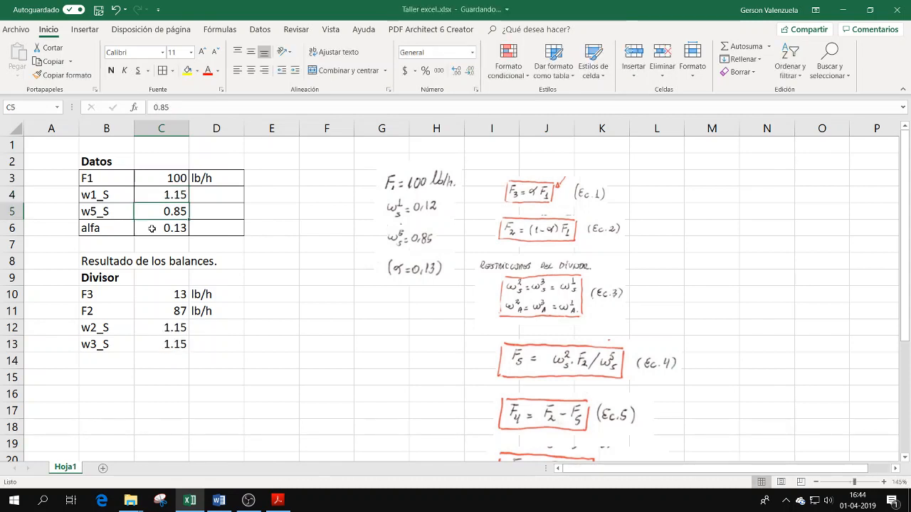
click(161, 190)
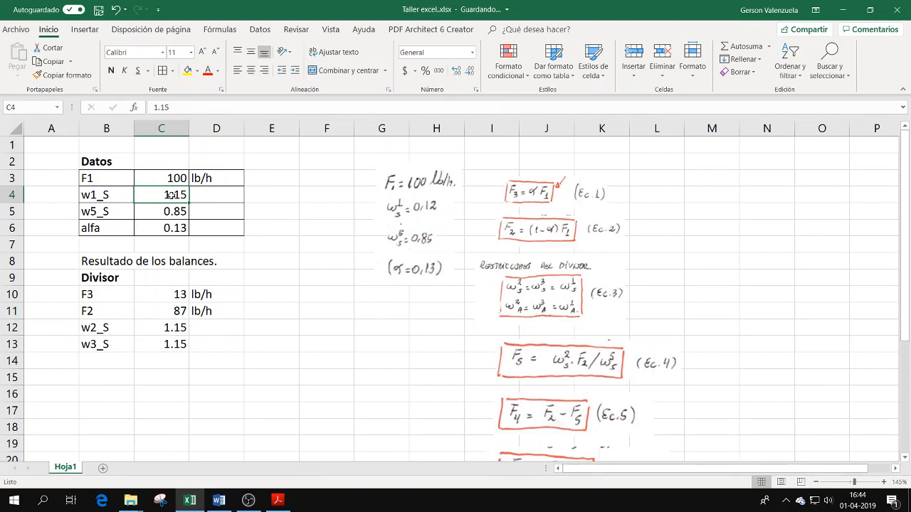
text(0.15)
key(Return)
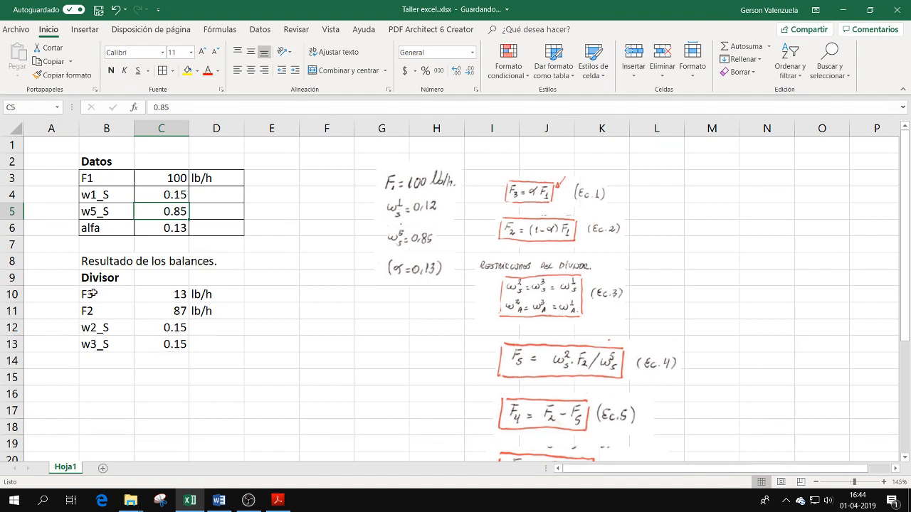
Restore the w1_S value in C4 to 0.12.
click(173, 195)
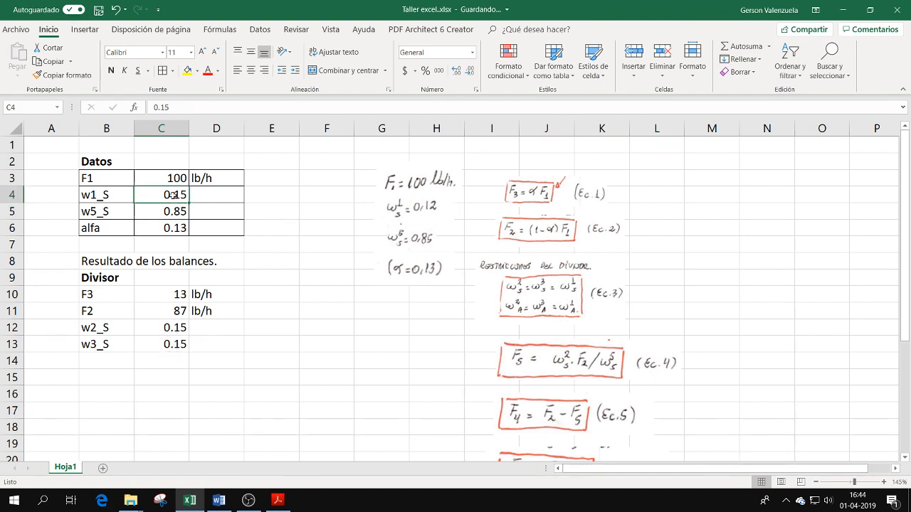
text(0.12)
key(Return)
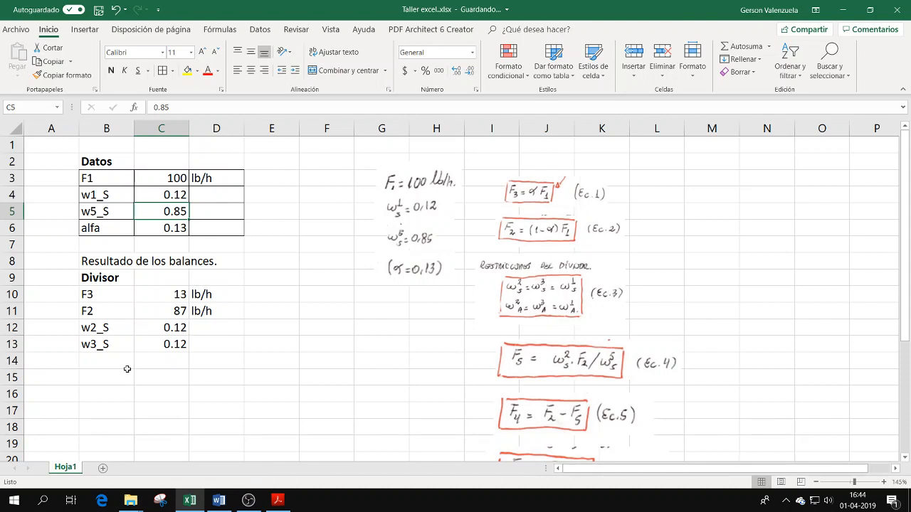
Add the bold section heading Evaporador in cell B15.
click(101, 376)
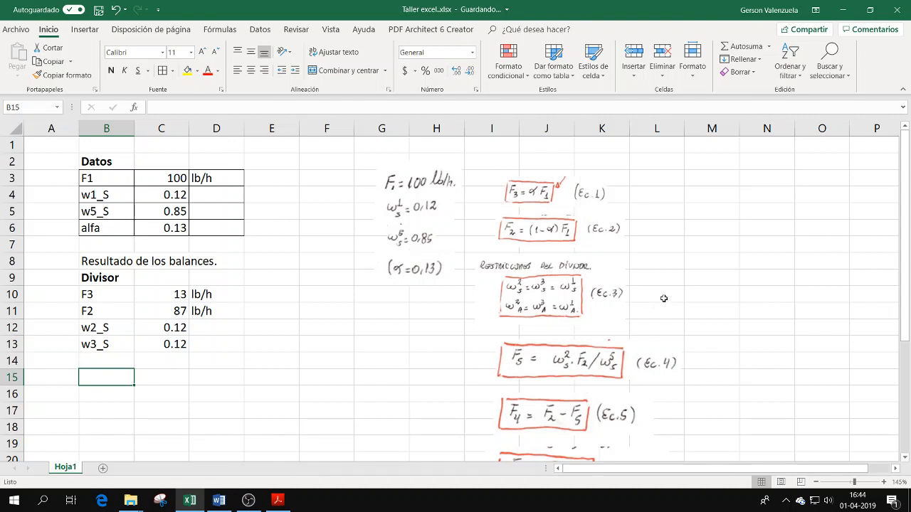
text(Evaporador)
key(Return)
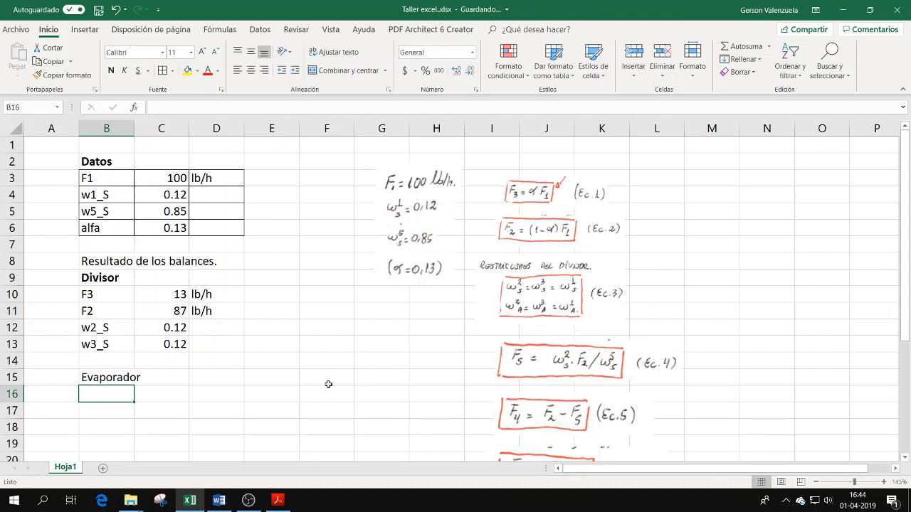
click(109, 375)
click(112, 71)
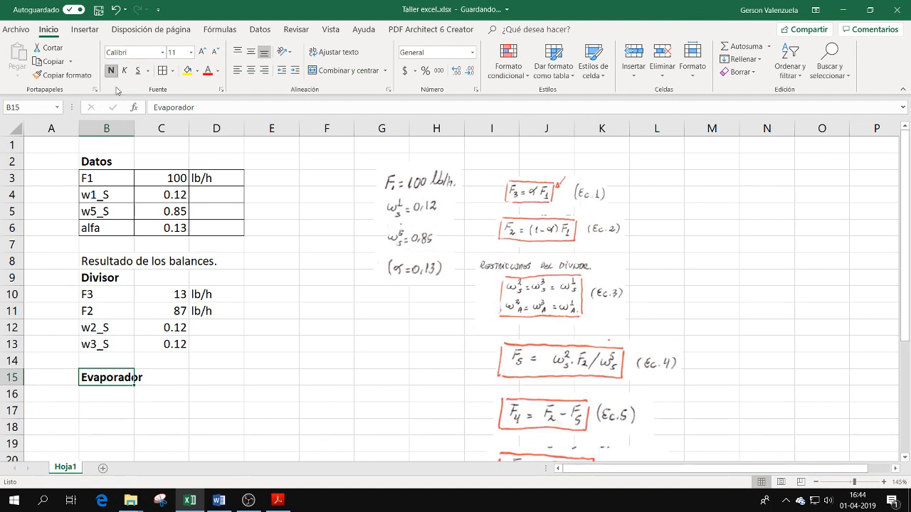
Label B16 as F5 and calculate it in C16 from w2_S, F2 and w5_S with the formula =C12*C11/C5.
click(109, 398)
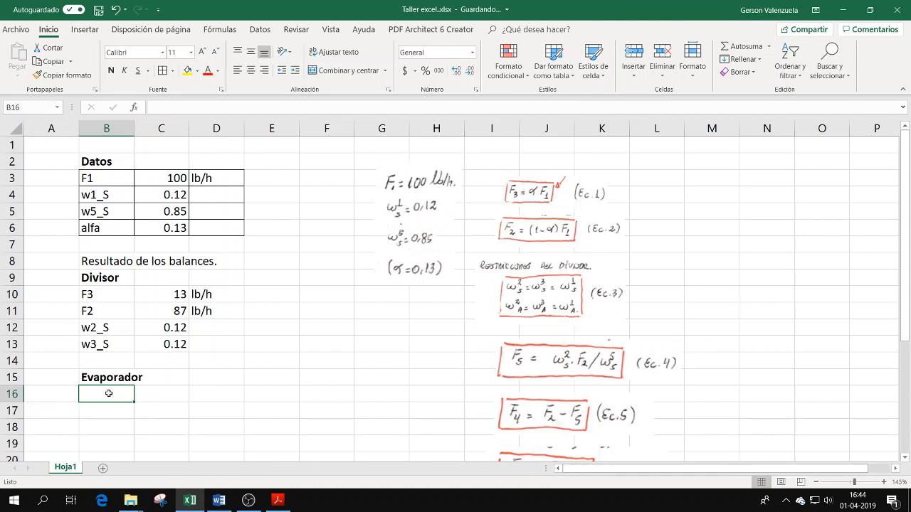
text(F%)
key(BackSpace)
text(5)
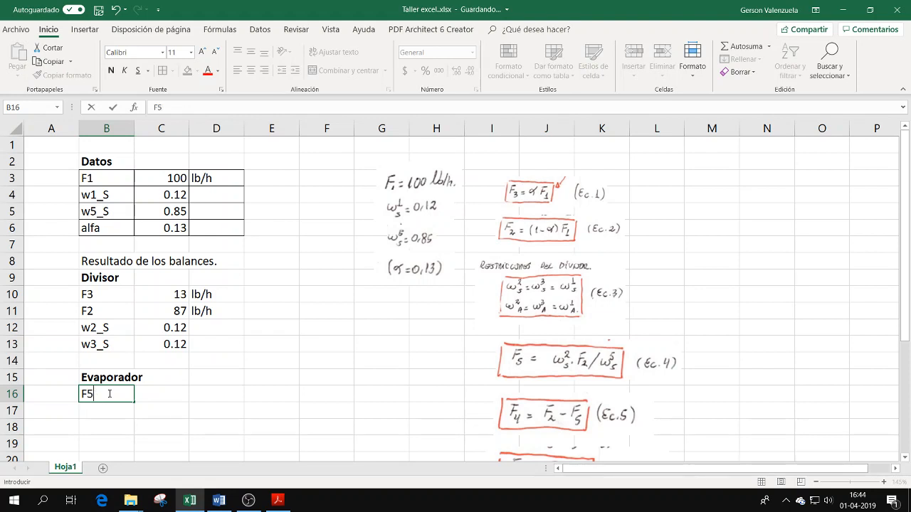
key(Tab)
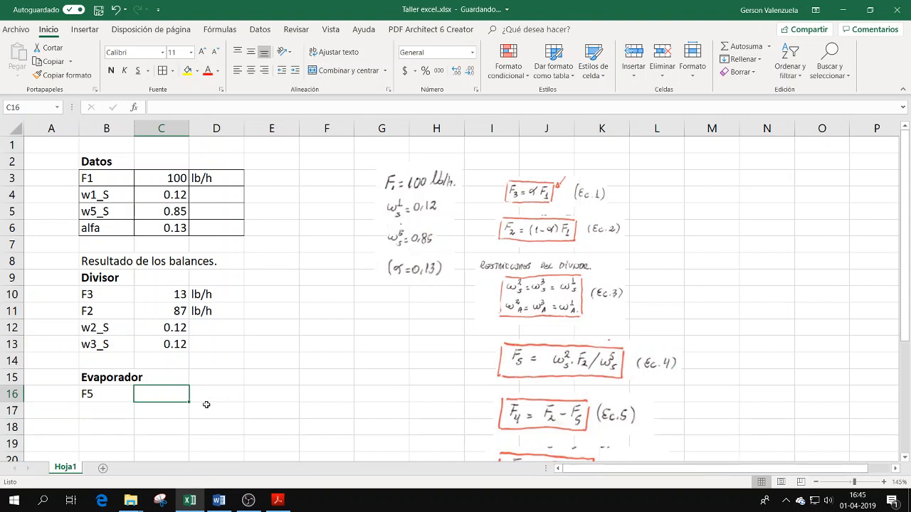
text(=)
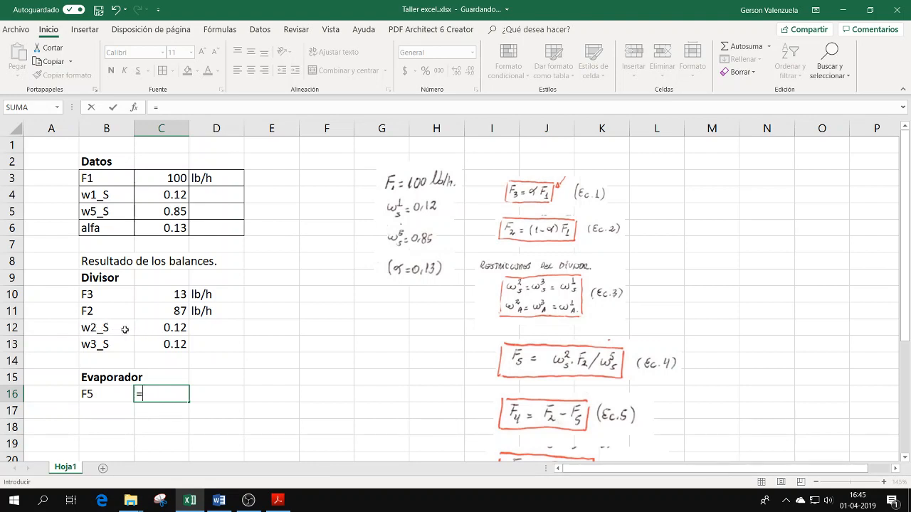
click(173, 329)
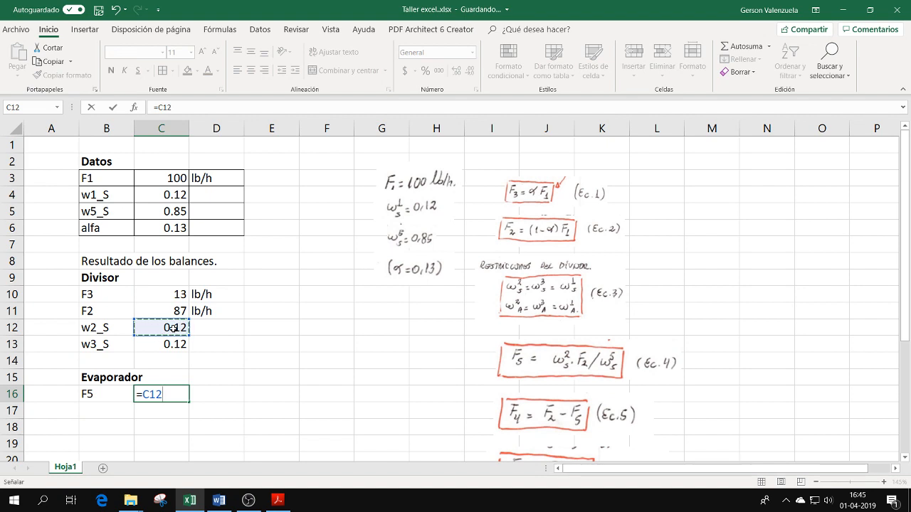
text(*)
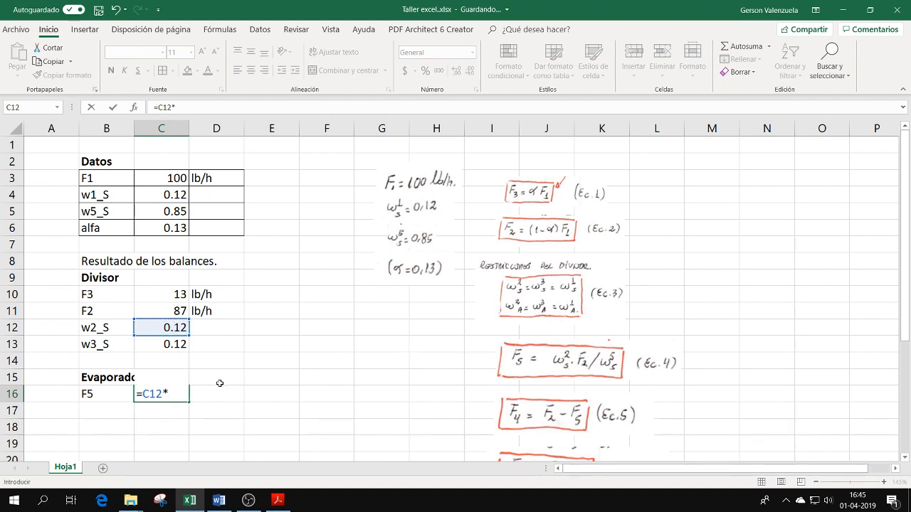
click(160, 309)
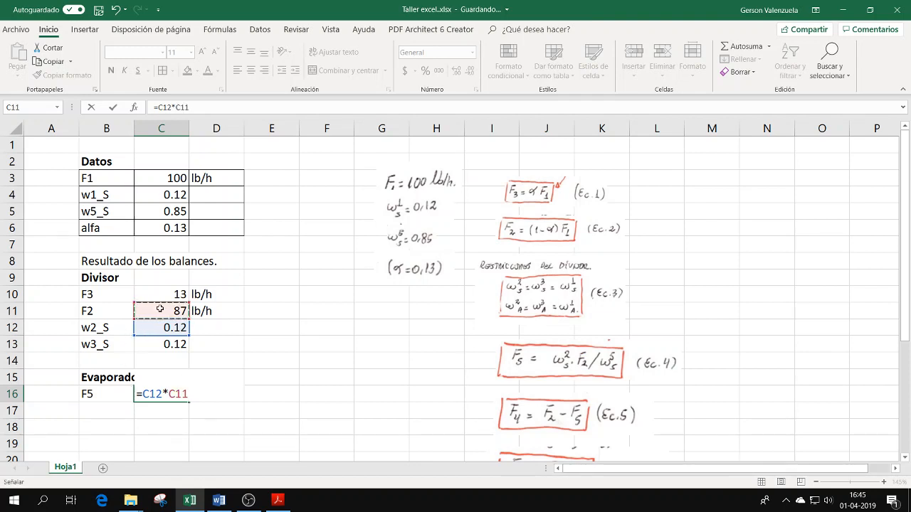
text(/)
click(159, 212)
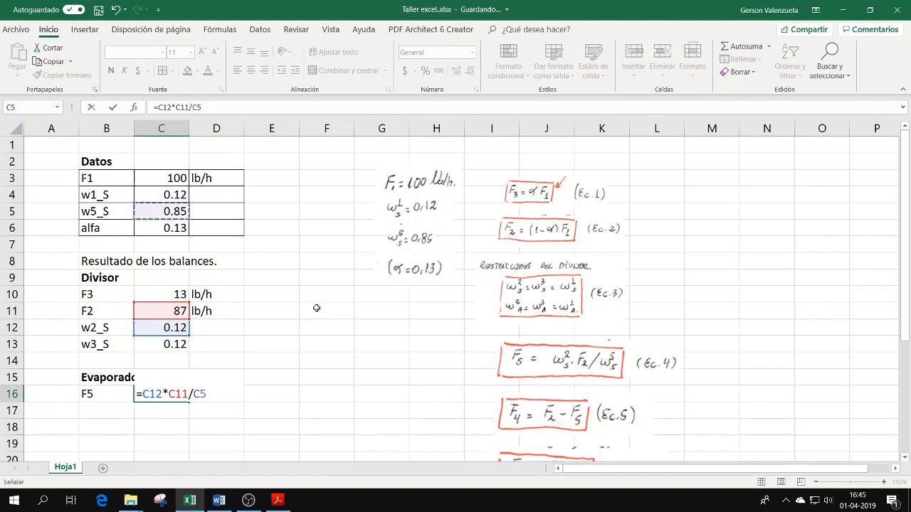
key(Return)
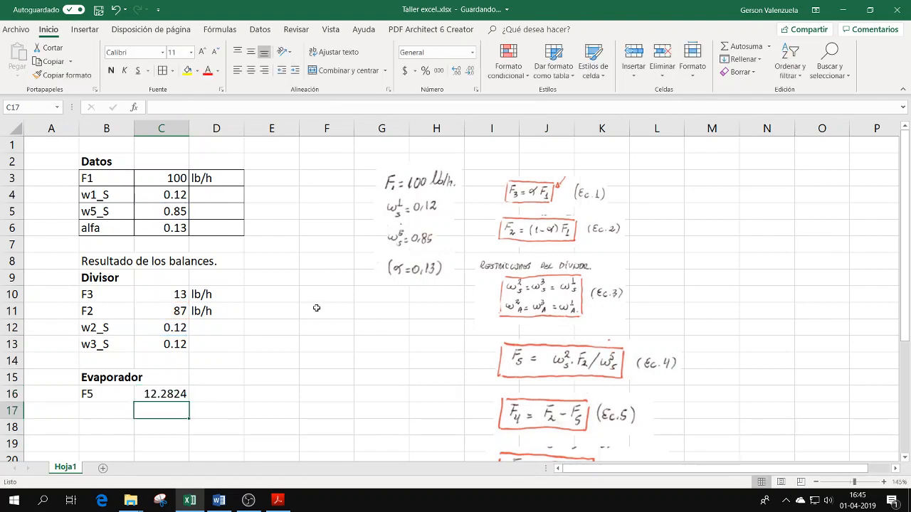
Enter the unit lb/h for F5 in cell D16.
key(Up)
key(Right)
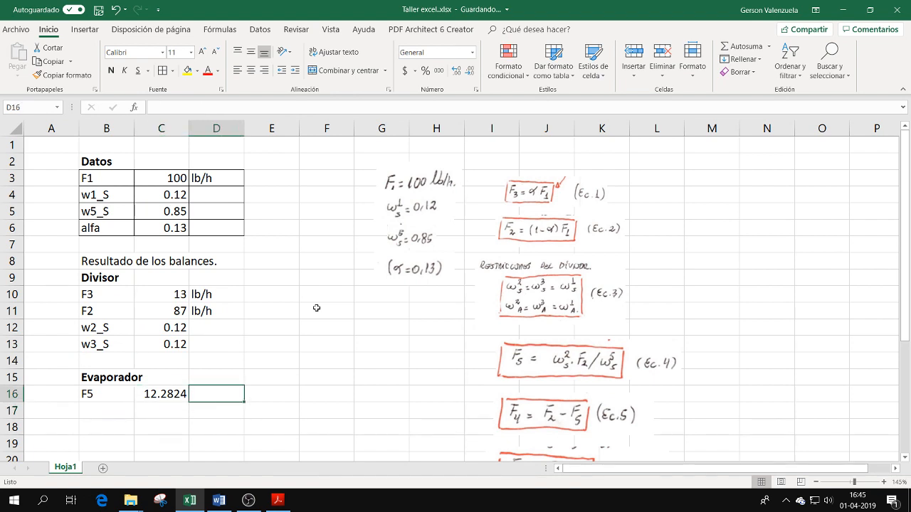
text(lb/h)
key(Return)
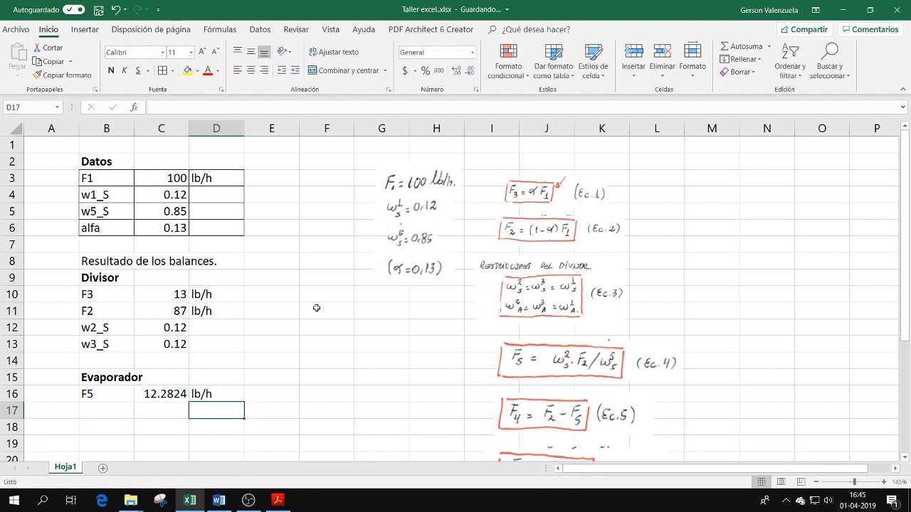
Label B17 as F4 and calculate it in C17 as F2 minus F5 with the formula =C11-C16.
key(Left)
key(Left)
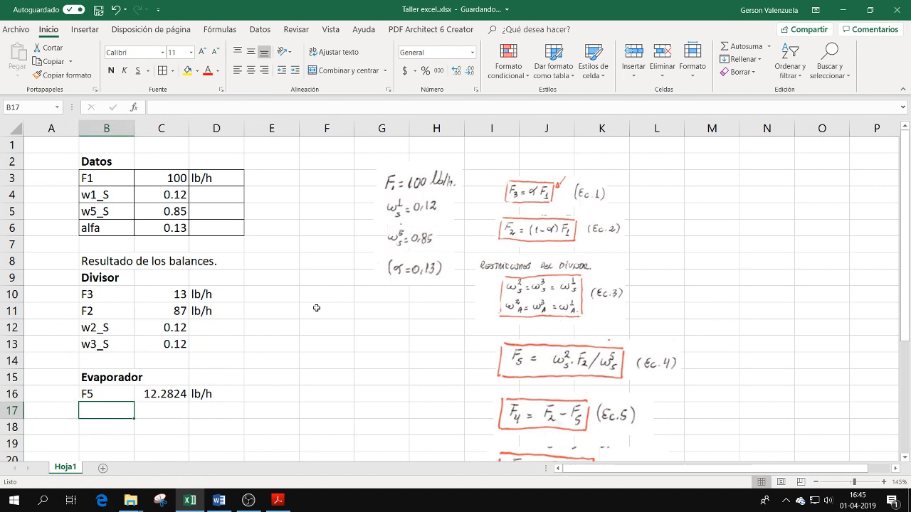
text(F5)
key(BackSpace)
text(4)
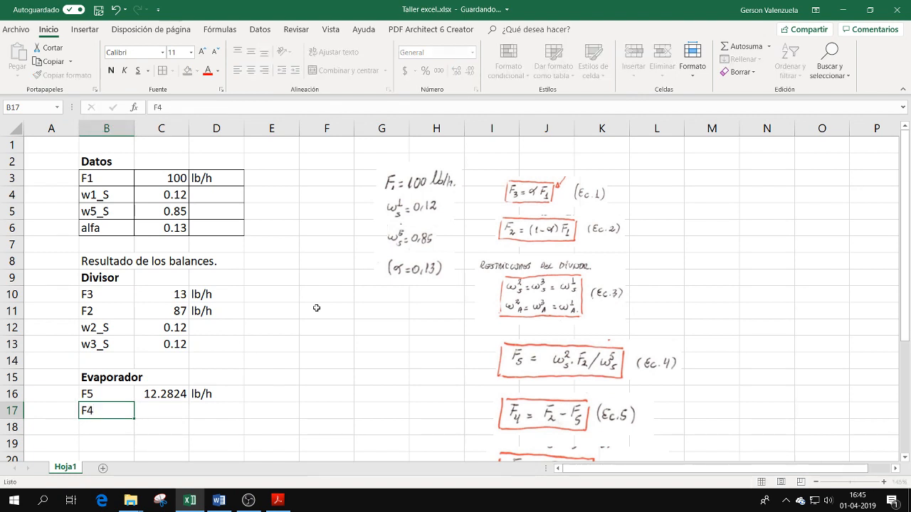
key(Tab)
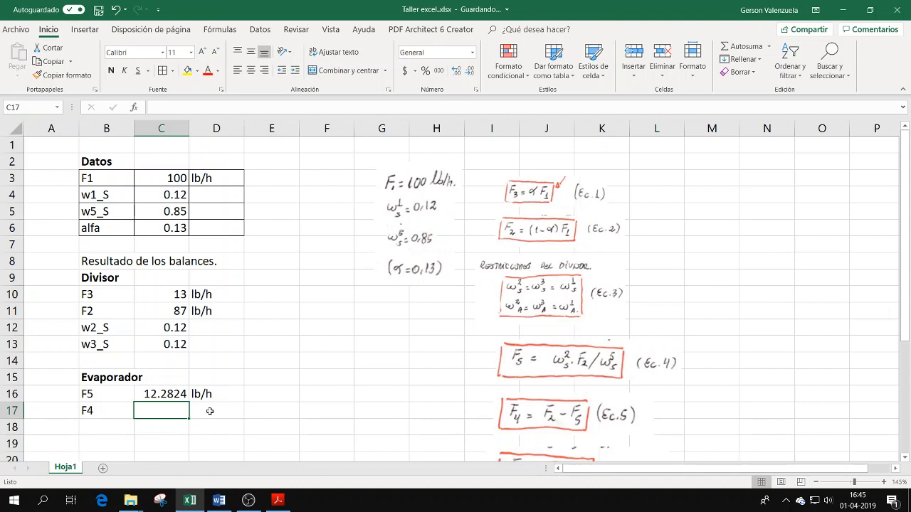
text(=)
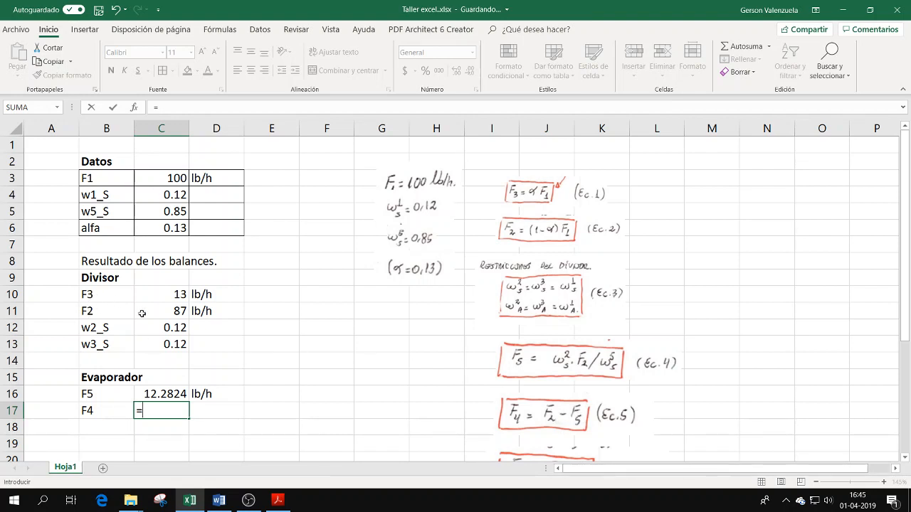
click(171, 314)
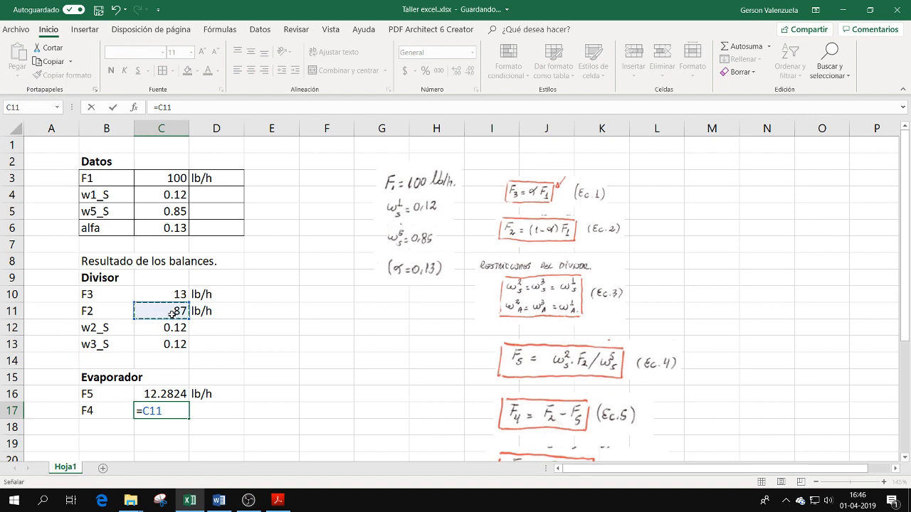
text(-)
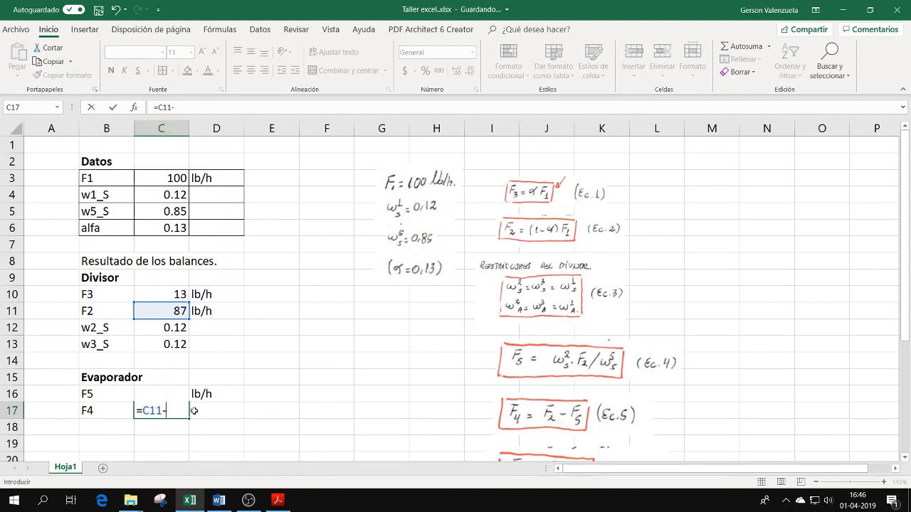
text(C1)
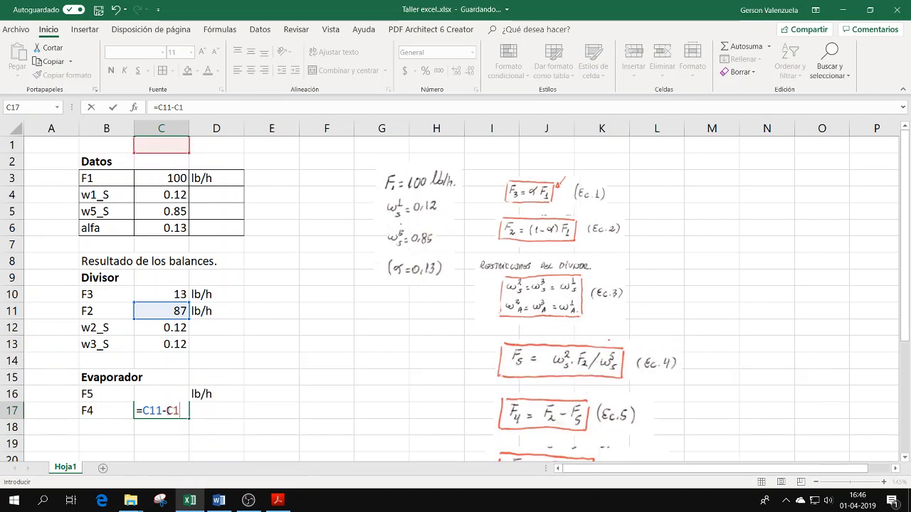
text(6)
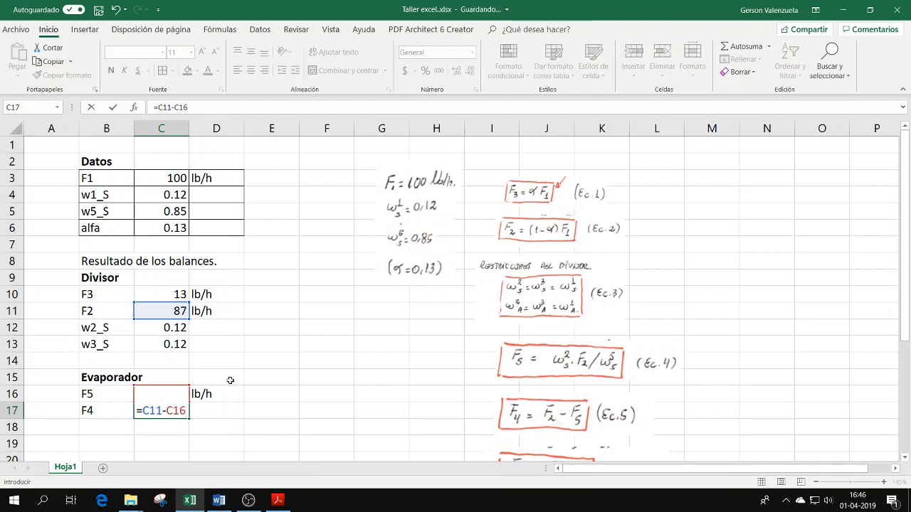
Enter the unit lb/h for F4 in cell D17.
key(Tab)
text(lb/h)
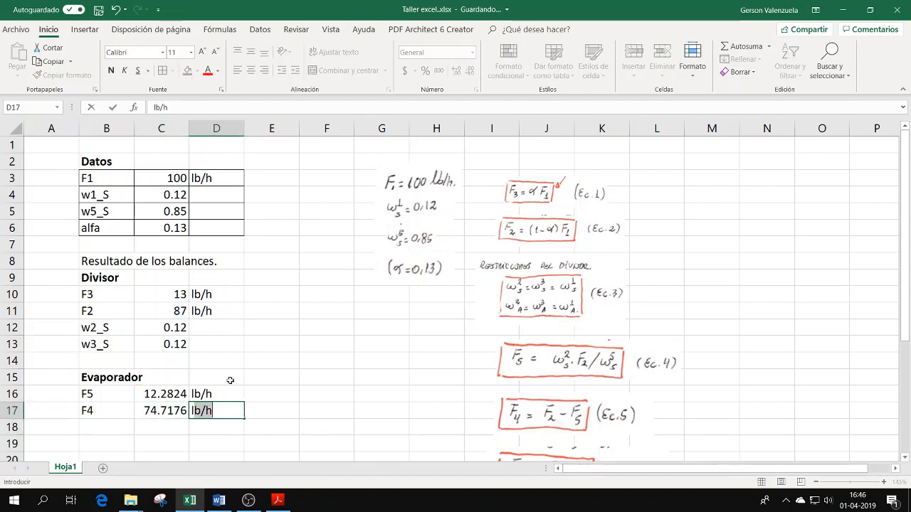
key(Return)
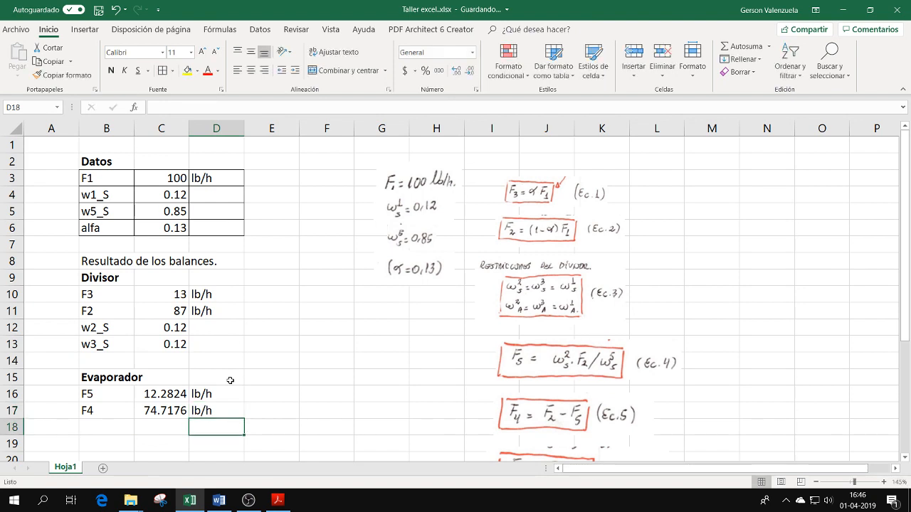
Review the handwritten equations Ec. 6 and Ec. 7 for F6 and w6_S.
scroll(360, 329, down, 1)
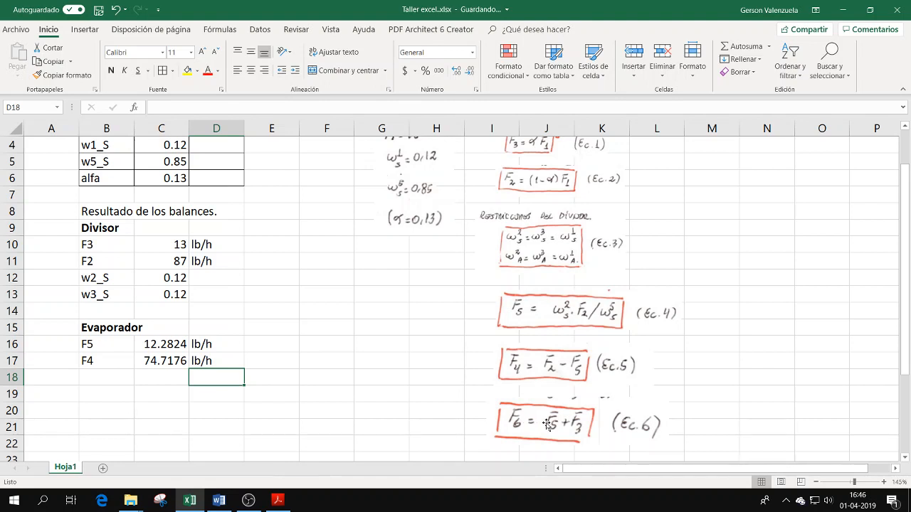
scroll(437, 362, down, 1)
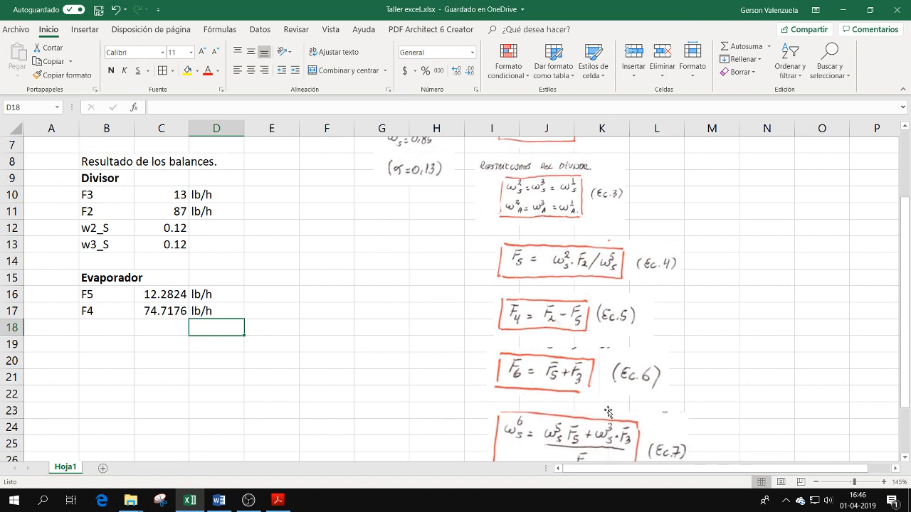
scroll(608, 412, down, 1)
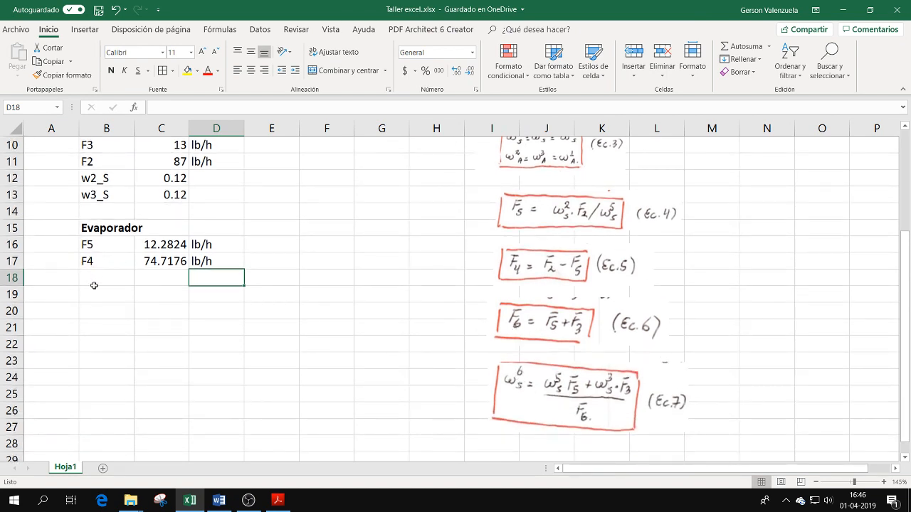
Enter the section heading Mezclador in cell B19 and make it bold.
click(92, 307)
click(100, 297)
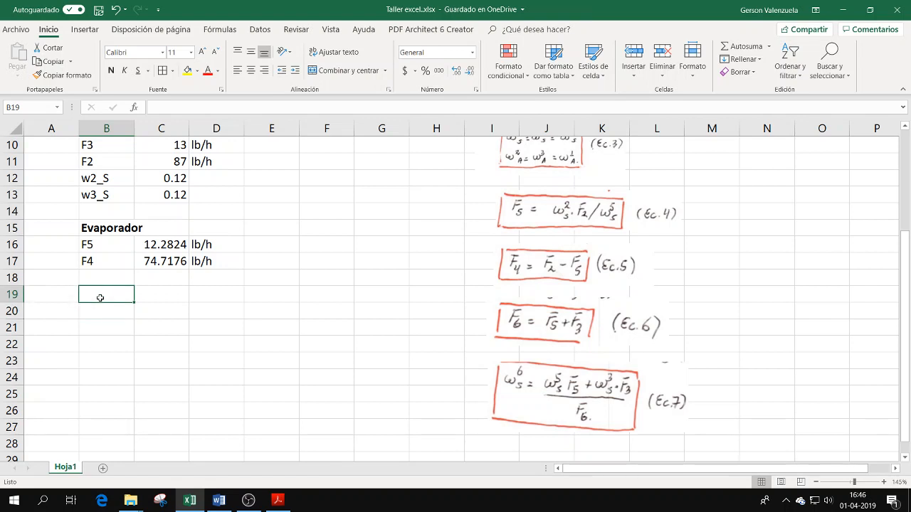
text(Mezclador)
key(Return)
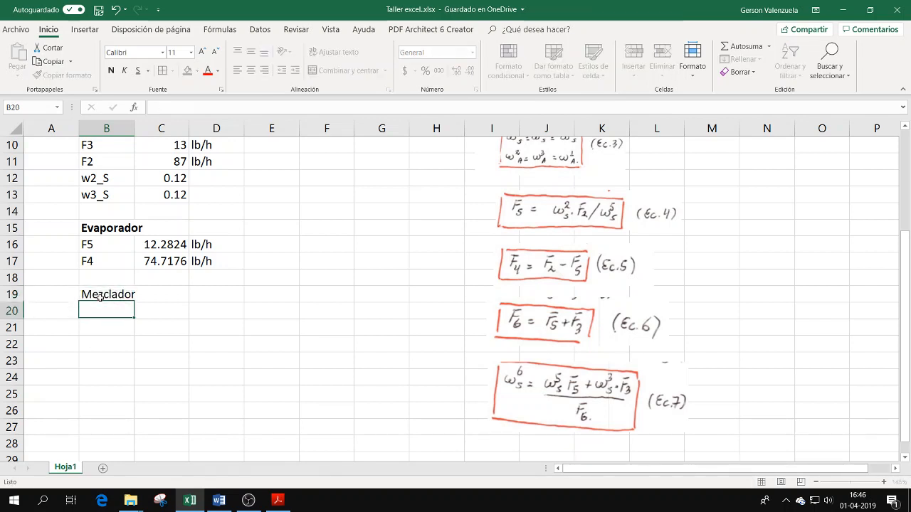
click(102, 297)
click(104, 313)
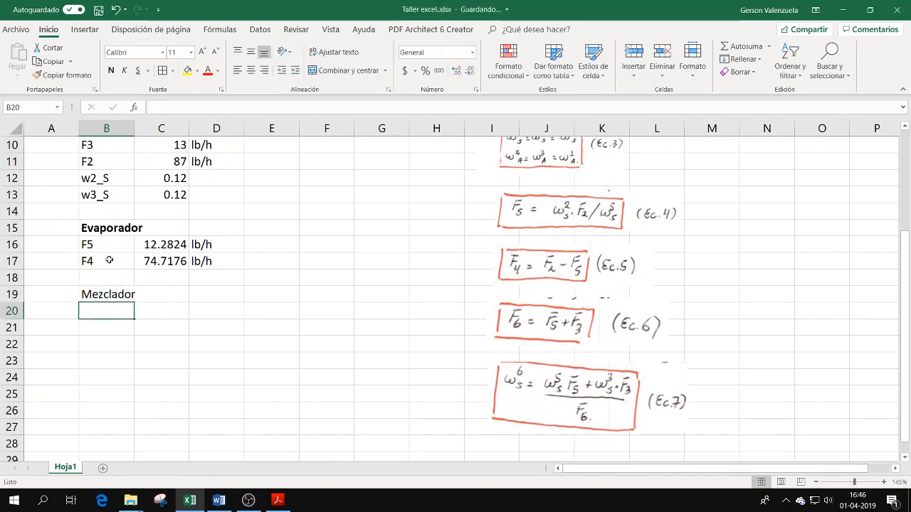
click(102, 298)
click(112, 71)
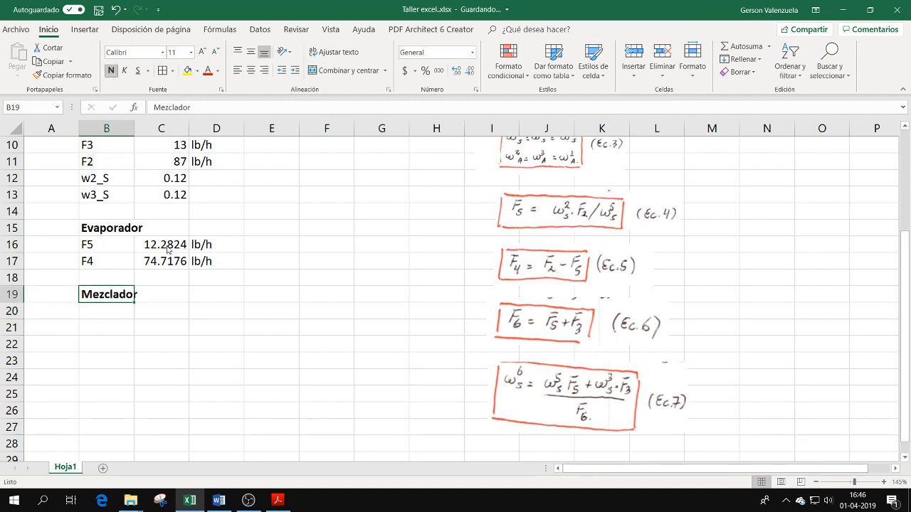
Label B20 as F6 and calculate it in C20 as F5 plus F3 with the formula =C16+C10.
click(110, 312)
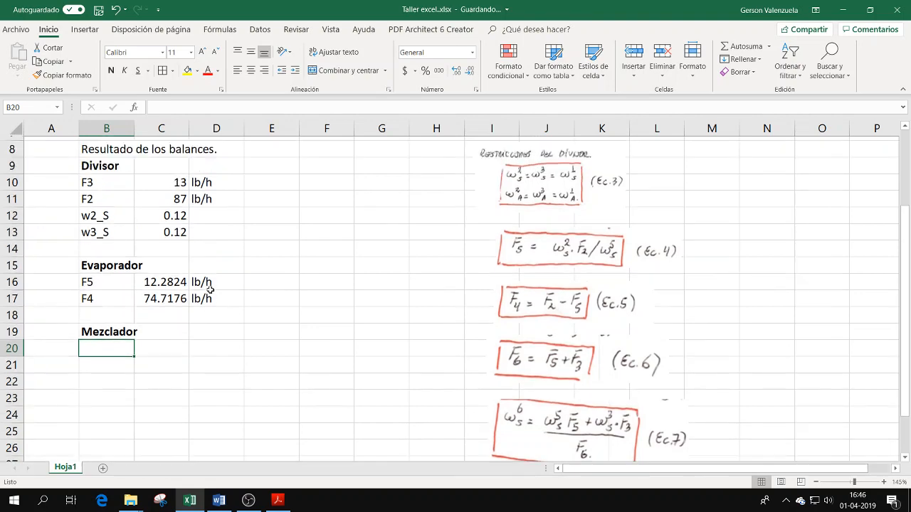
scroll(211, 290, up, 1)
scroll(211, 290, up, 1)
scroll(209, 285, down, 1)
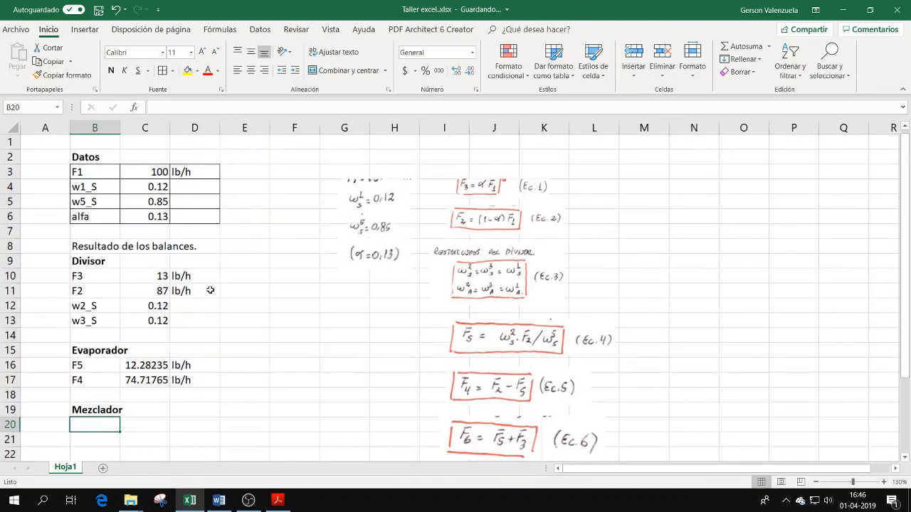
scroll(209, 284, up, 1)
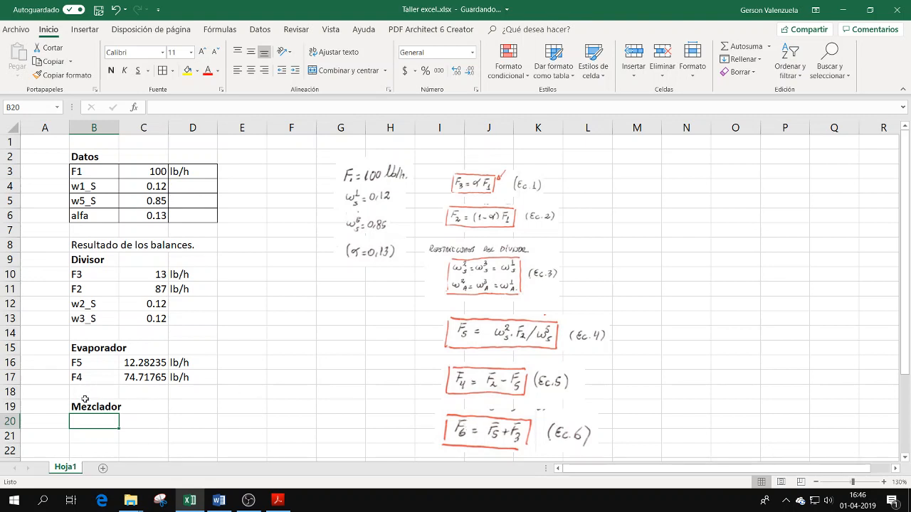
text(F6)
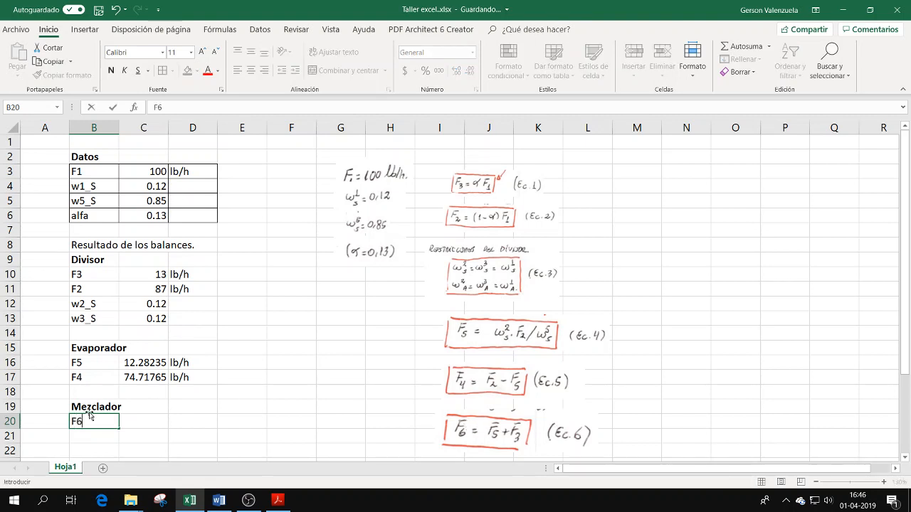
key(Tab)
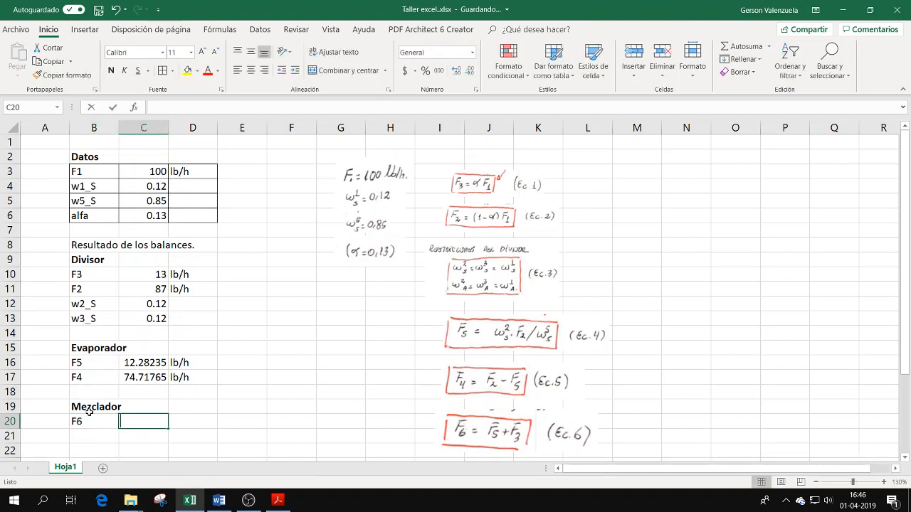
text(=)
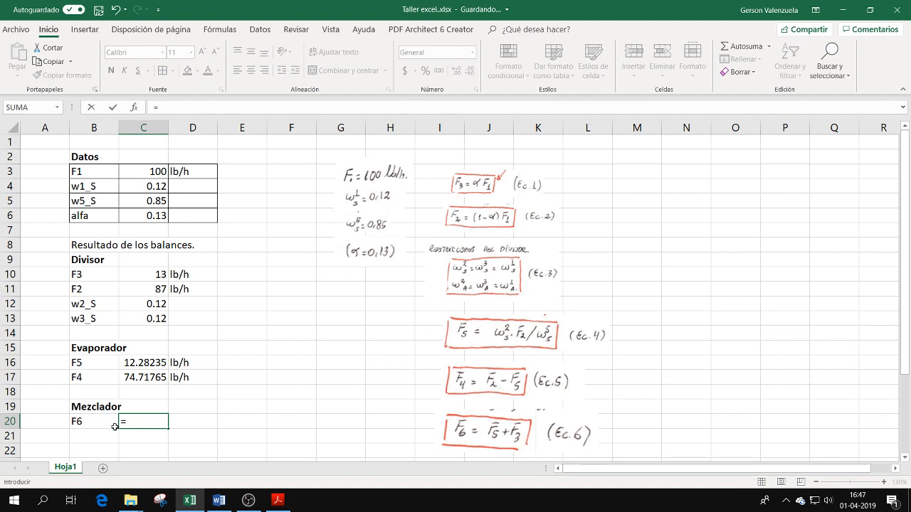
click(146, 363)
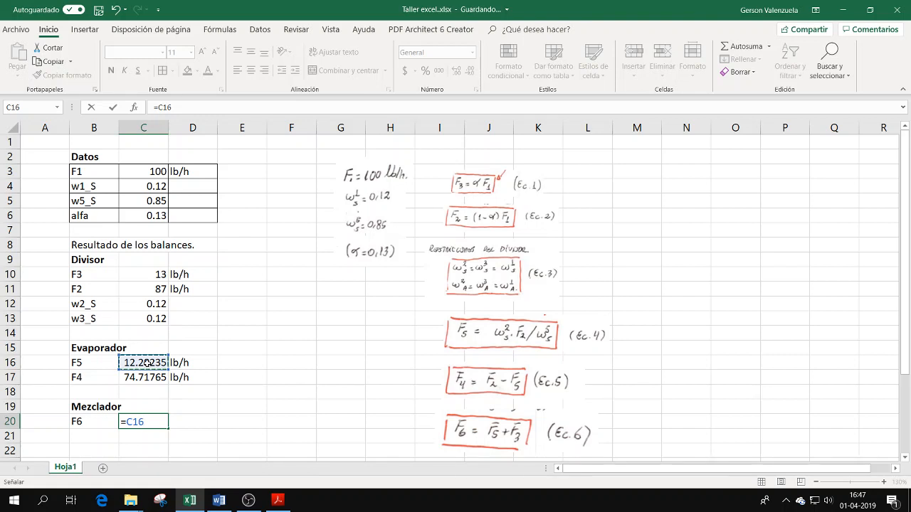
text(+)
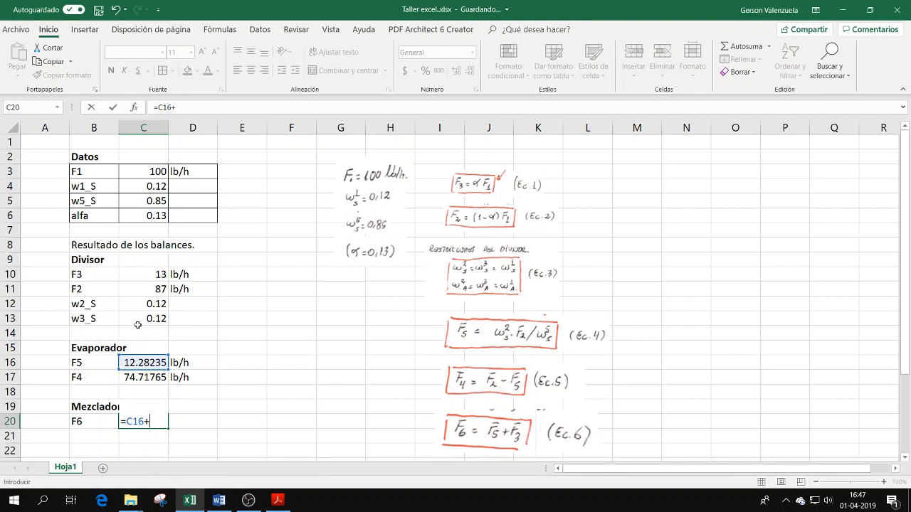
click(149, 276)
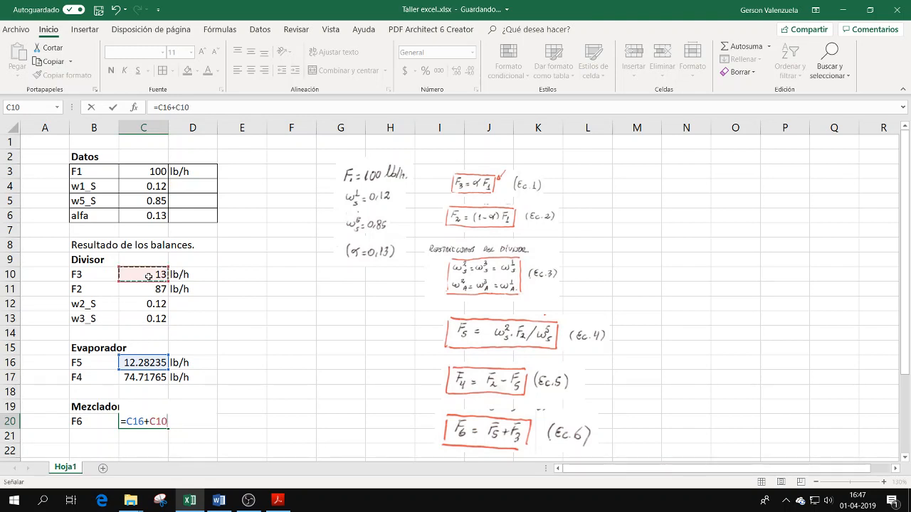
key(Return)
Enter the unit lb/h for F6 in cell D20.
key(Up)
key(Right)
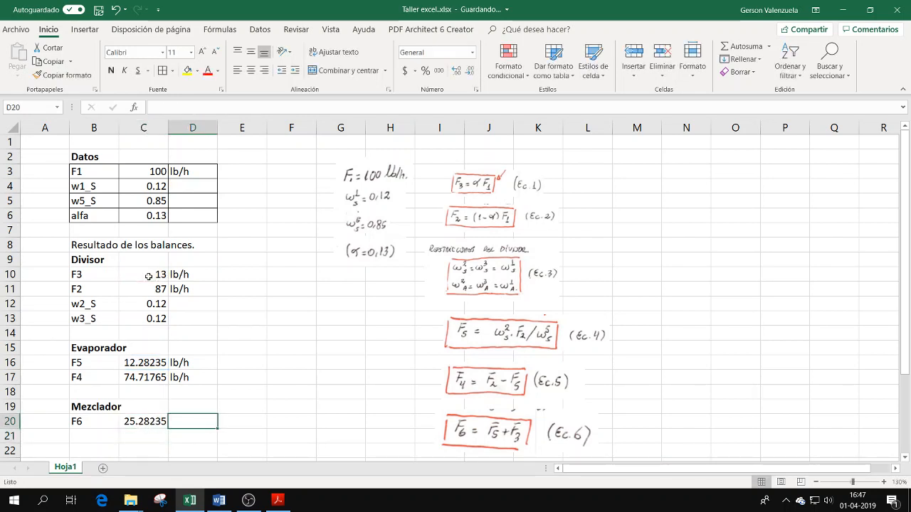
text(lb/h)
key(Return)
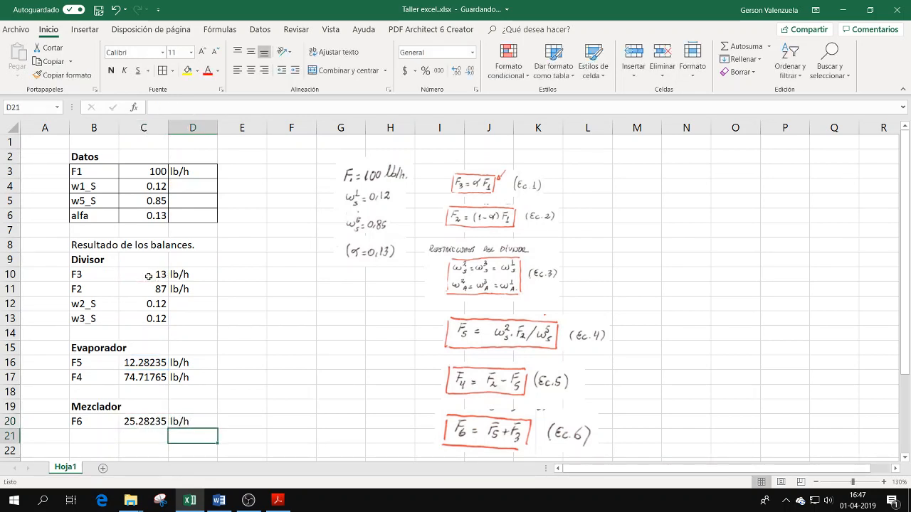
Move the handwritten Ec. 7 image beside the Mezclador rows, around columns E to H.
key(Left)
key(Left)
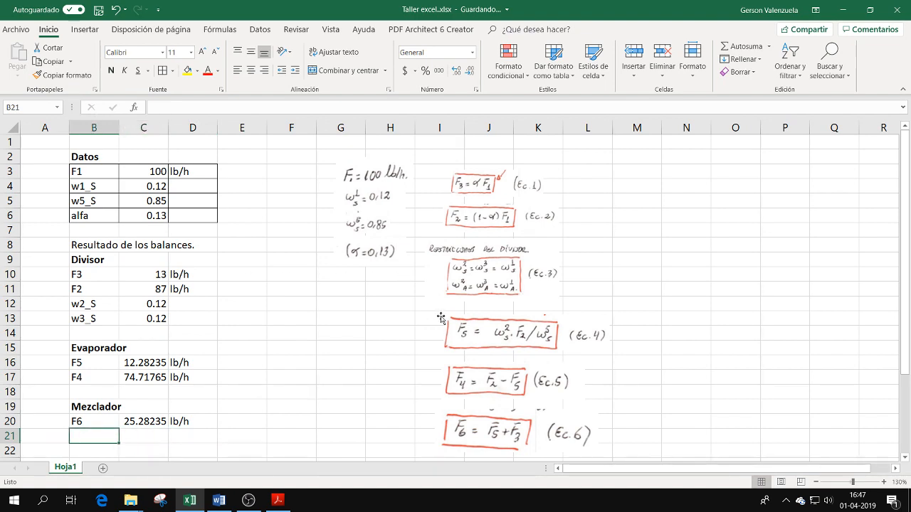
scroll(442, 319, down, 1)
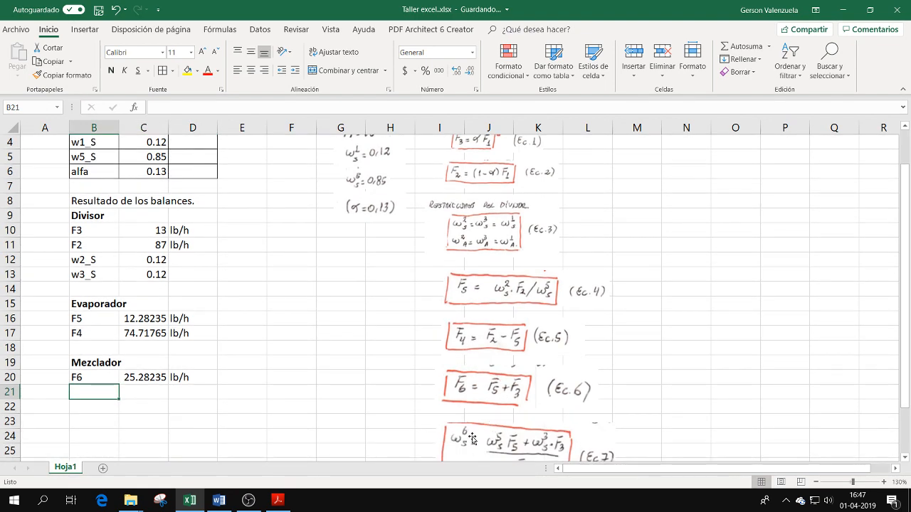
scroll(488, 387, down, 1)
click(488, 388)
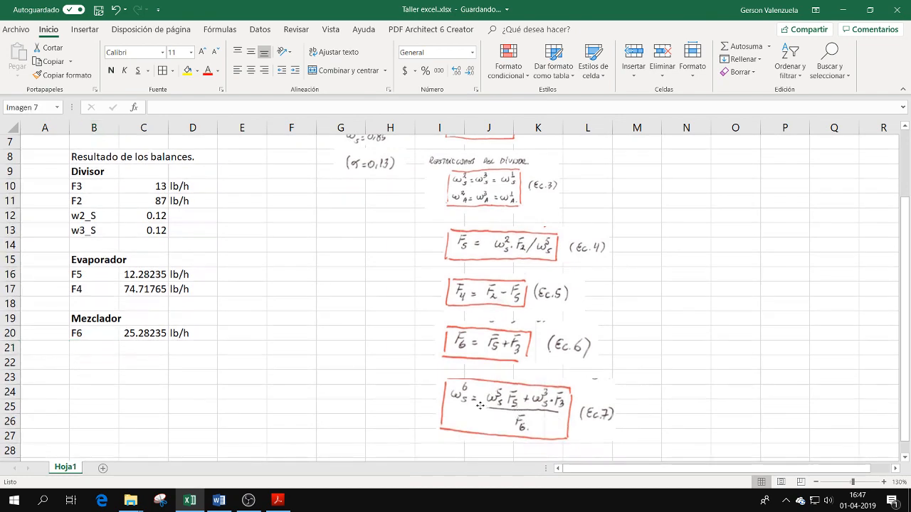
drag(488, 388, 318, 328)
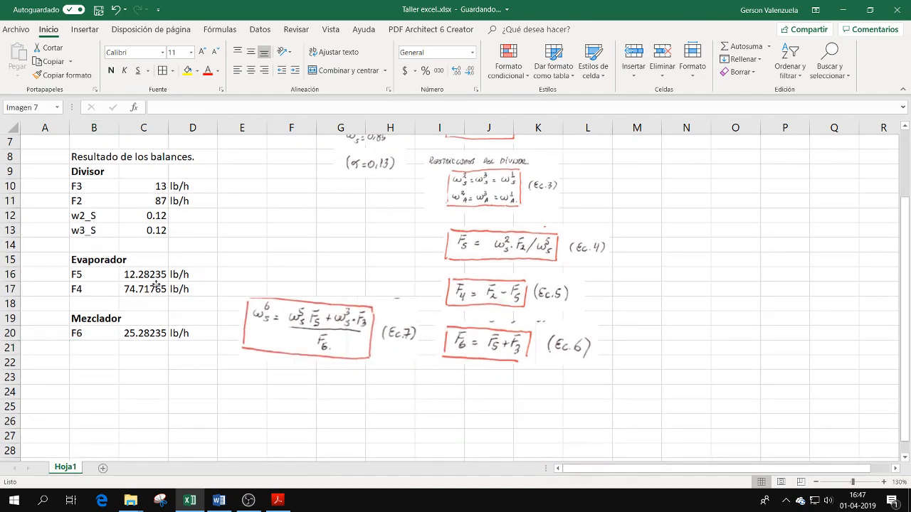
scroll(155, 285, up, 2)
Label cell B21 as w6_S.
click(96, 439)
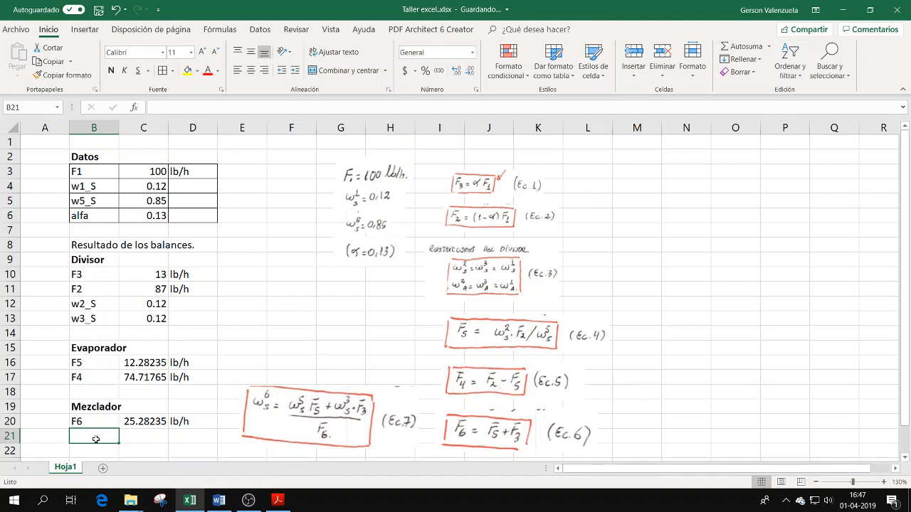
text(w6)
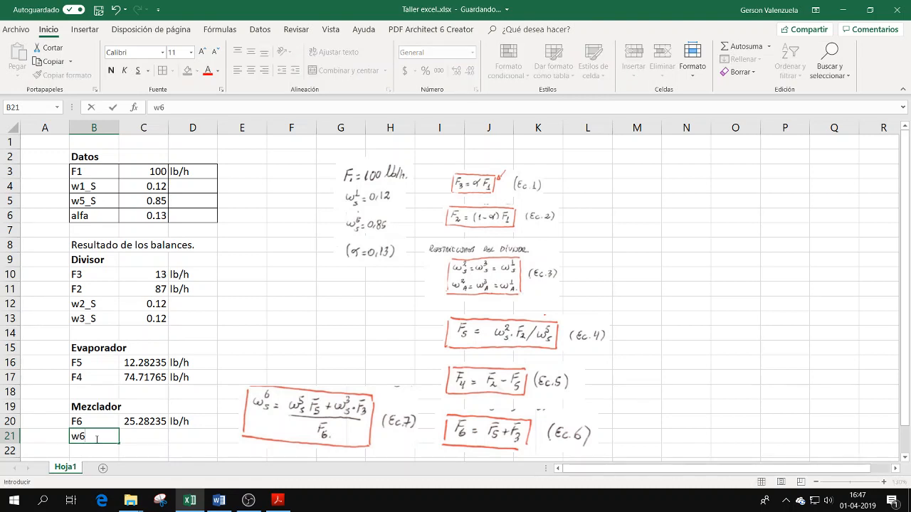
text(_S)
key(Tab)
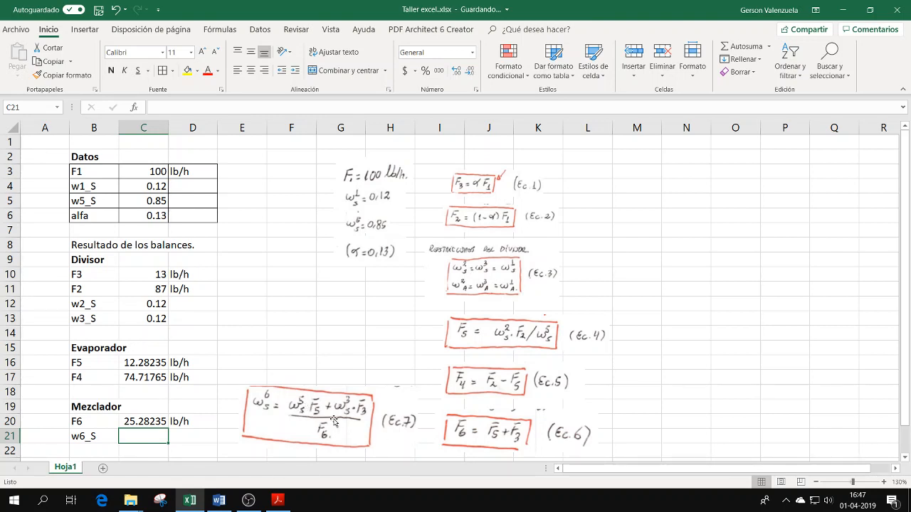
Calculate w6_S in C21 according to Ec. 7 with the formula =(C5*C16+C13*C10)/C20.
text(=)
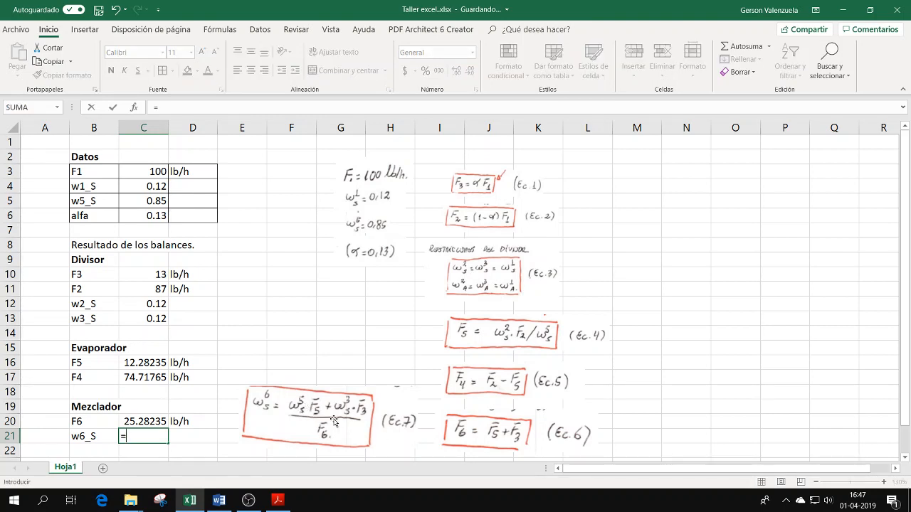
text(()
click(140, 201)
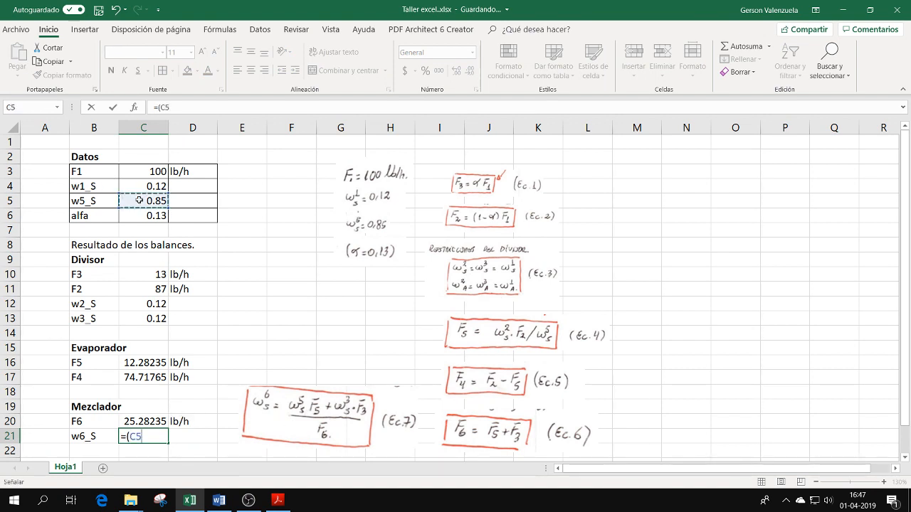
text(*)
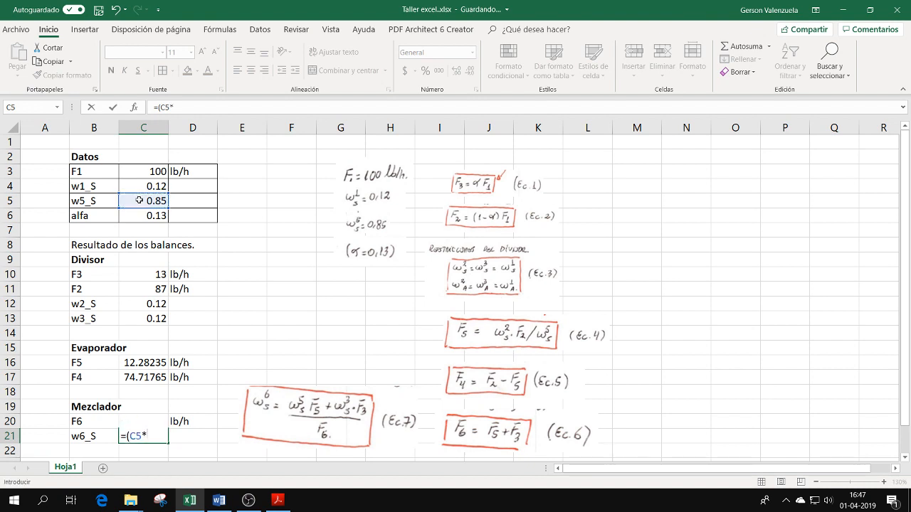
click(147, 365)
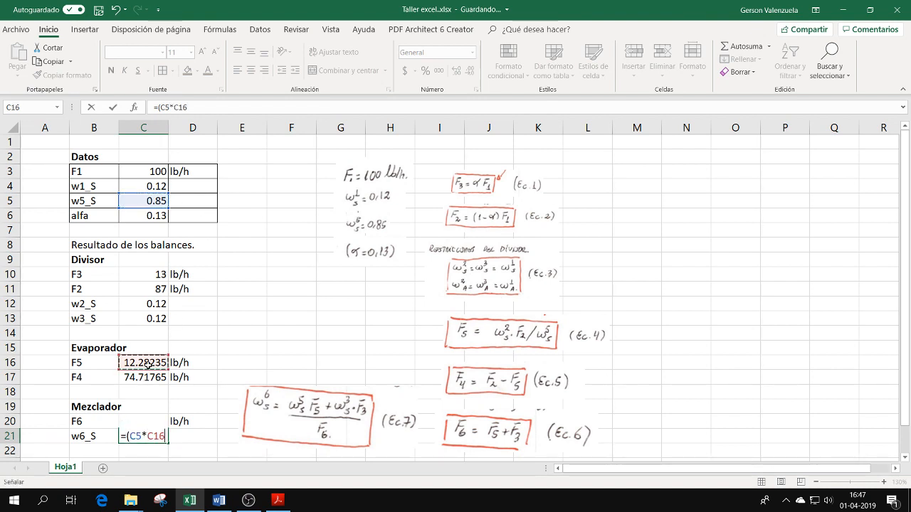
text(+)
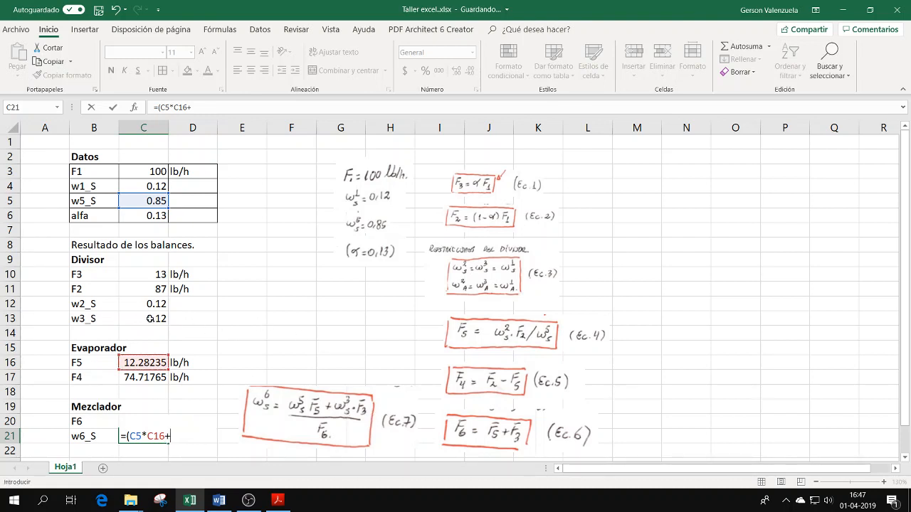
click(154, 321)
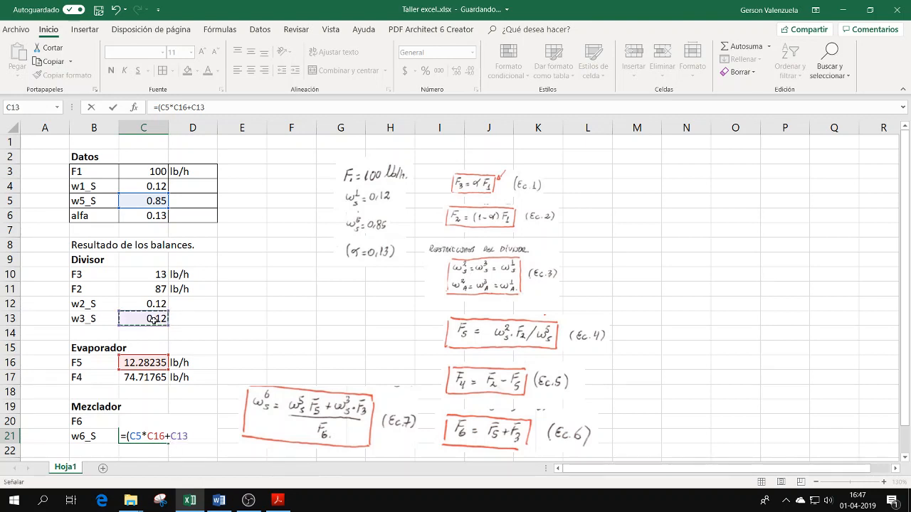
text(*)
click(150, 274)
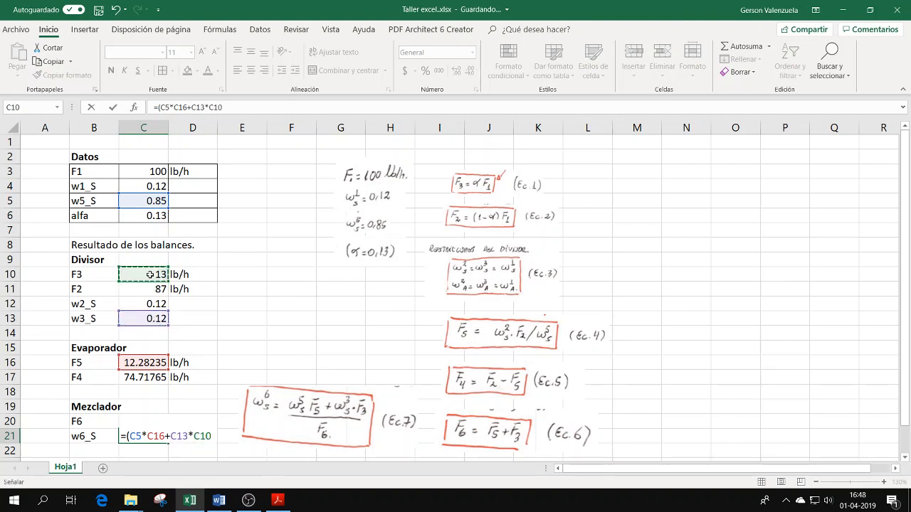
text()/)
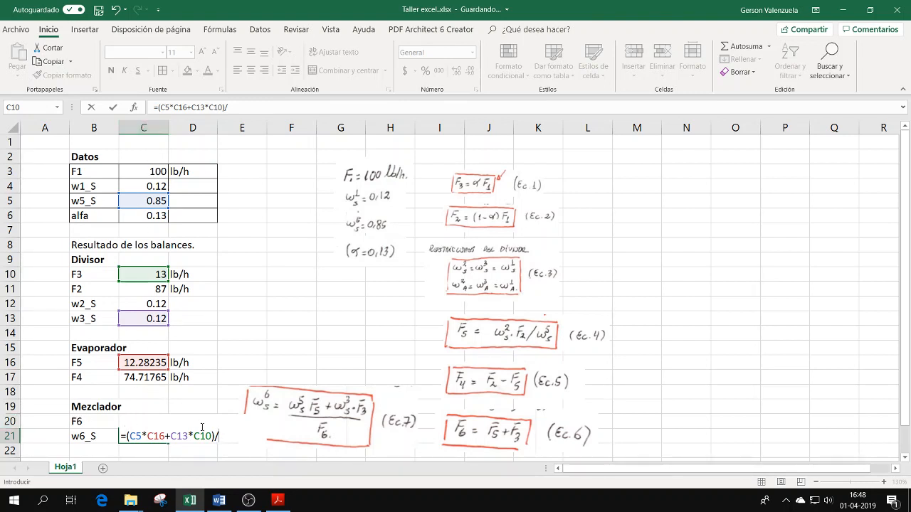
text(C20)
key(Return)
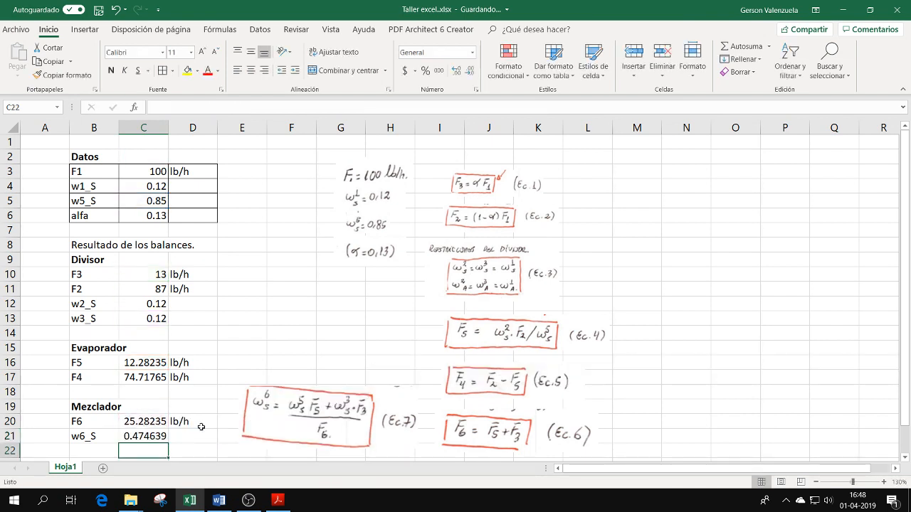
Shrink the Ec. 7 image and place it next to the w6_S row, starting at column E.
scroll(326, 373, down, 1)
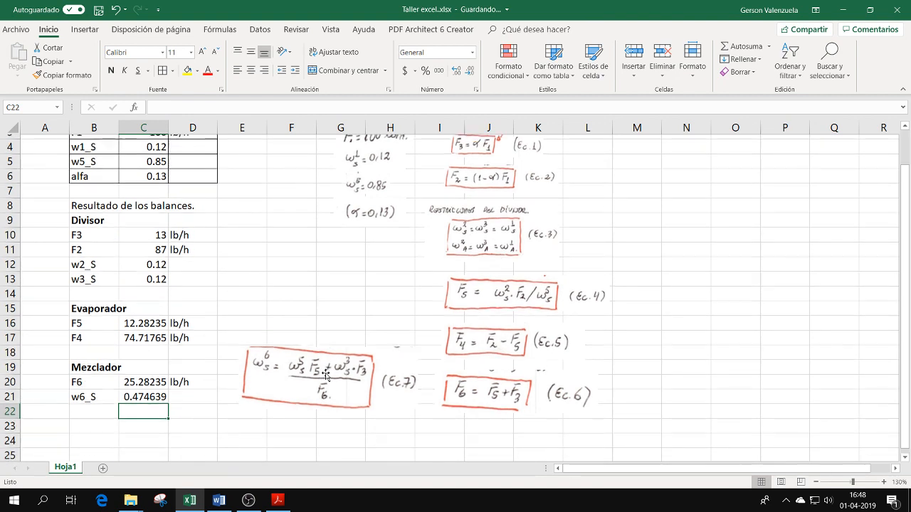
drag(287, 378, 279, 412)
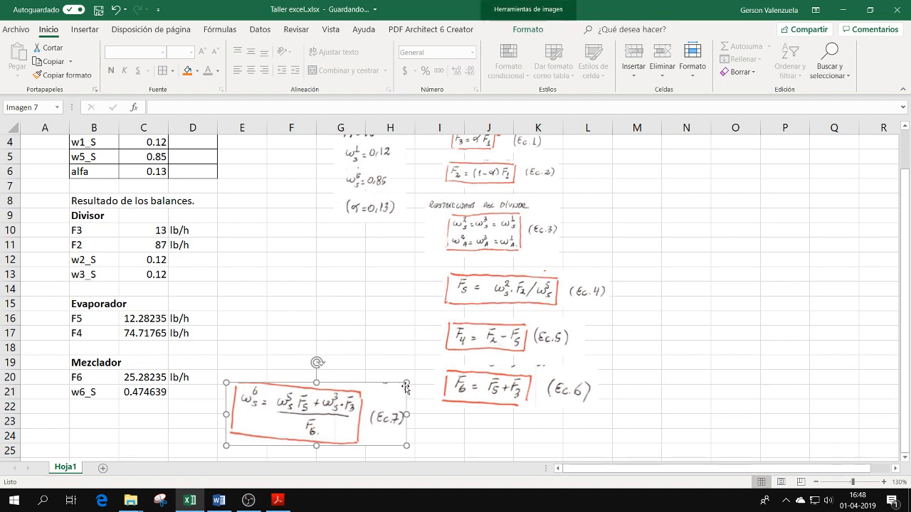
drag(407, 384, 320, 414)
drag(269, 427, 257, 404)
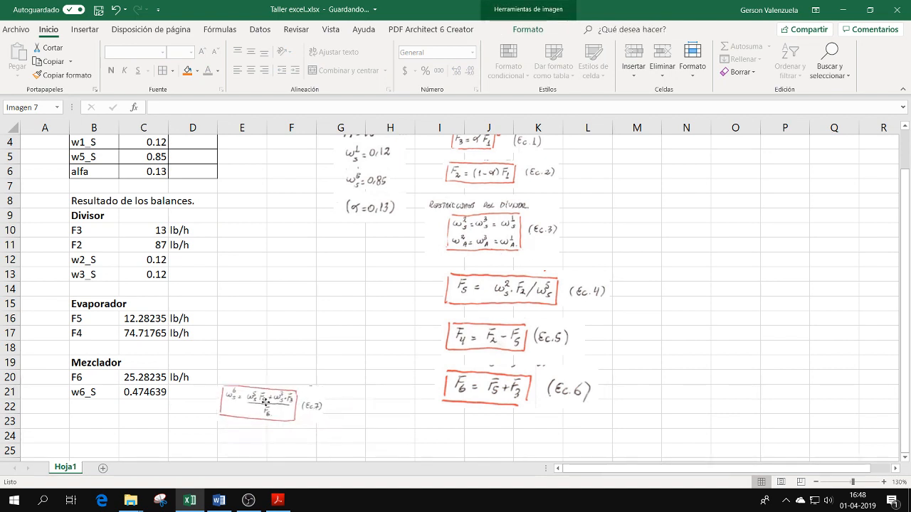
Move the Ec. 6 image beside the F6 row, shrink it, and align the Ec. 7 image just below it.
drag(528, 399, 300, 361)
drag(377, 335, 307, 373)
drag(251, 365, 254, 372)
drag(237, 404, 237, 407)
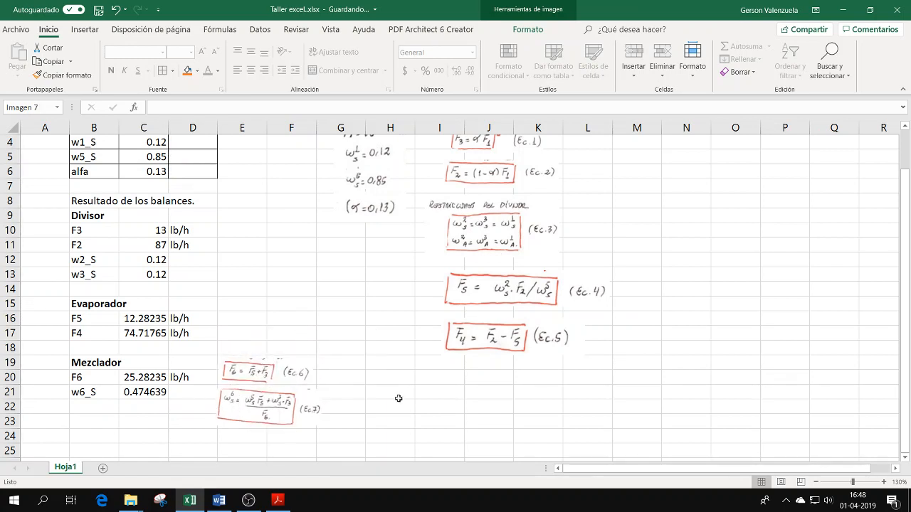
Move the Ec. 5 and Ec. 4 images beside the F4 and F5 rows of the Evaporador table and shrink both.
drag(493, 332, 270, 321)
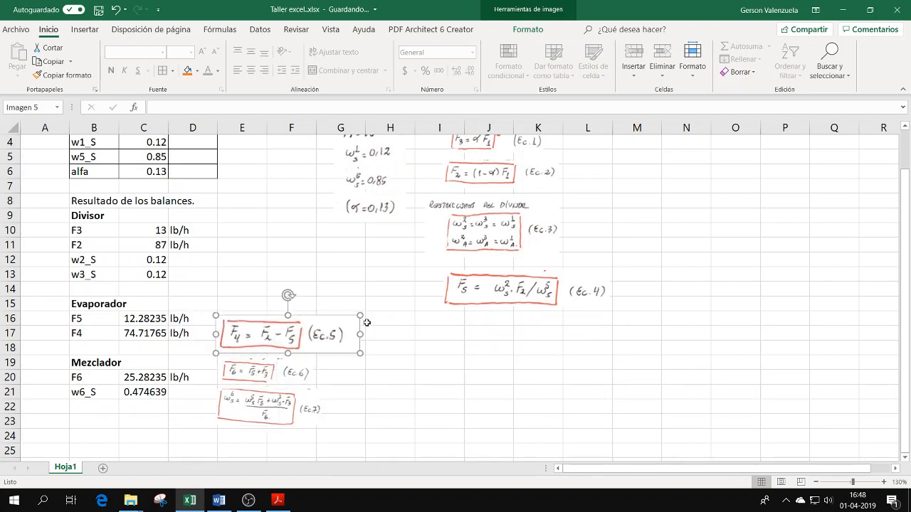
drag(360, 315, 274, 331)
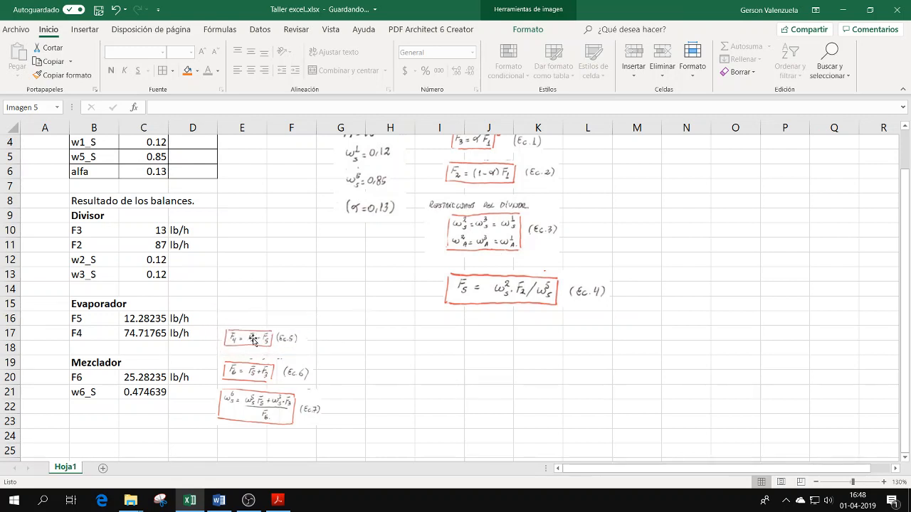
drag(516, 293, 295, 309)
drag(385, 291, 307, 306)
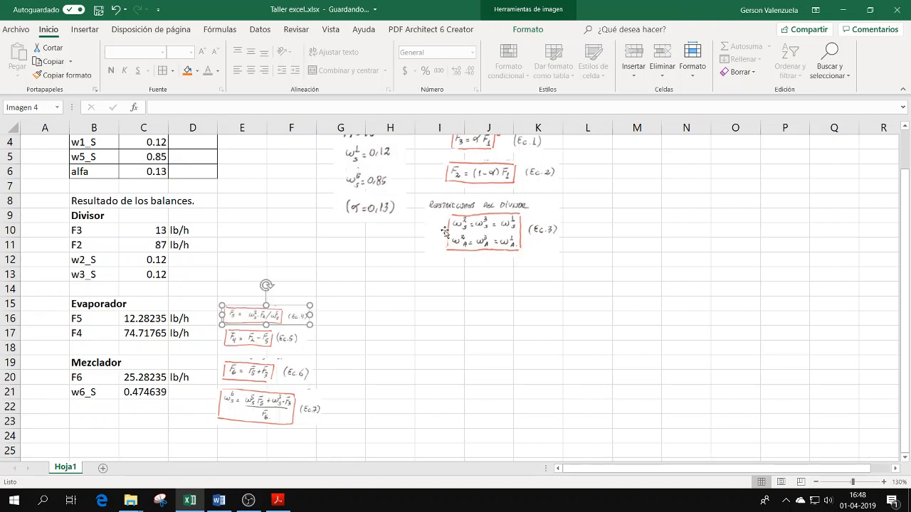
Move the Ec. 3 divider-restriction image beside the w2_S and w3_S rows and shrink it to fit columns E and F.
drag(468, 236, 283, 261)
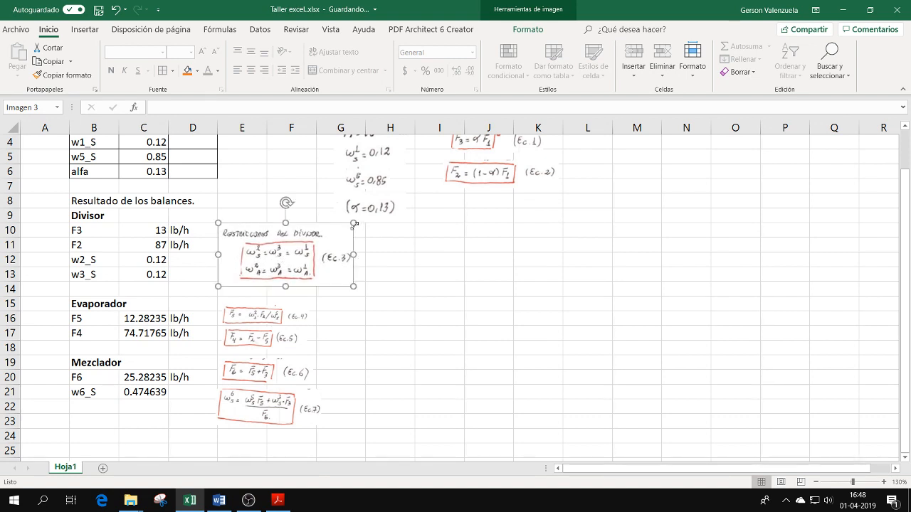
drag(354, 225, 307, 250)
drag(261, 273, 266, 276)
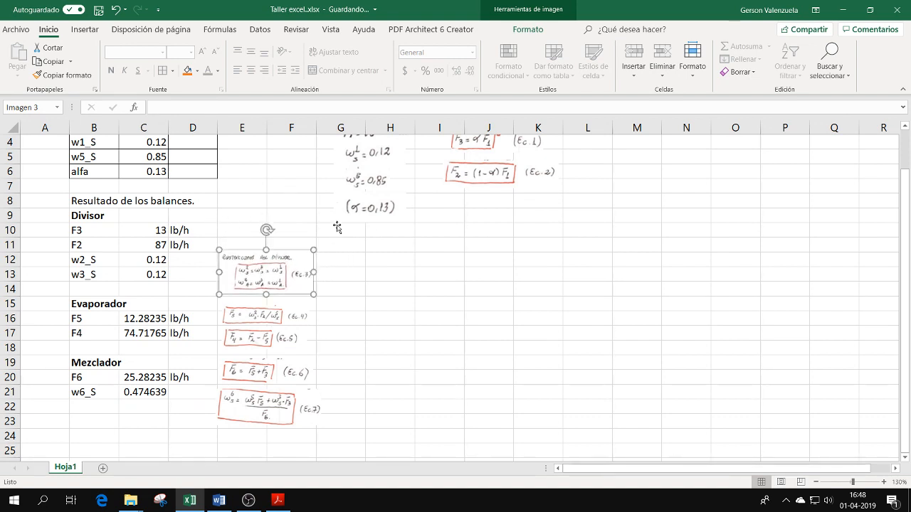
Move the Ec. 2 and Ec. 1 images beside the F2 and F3 rows of the Divisor table, shrinking both.
scroll(293, 222, up, 1)
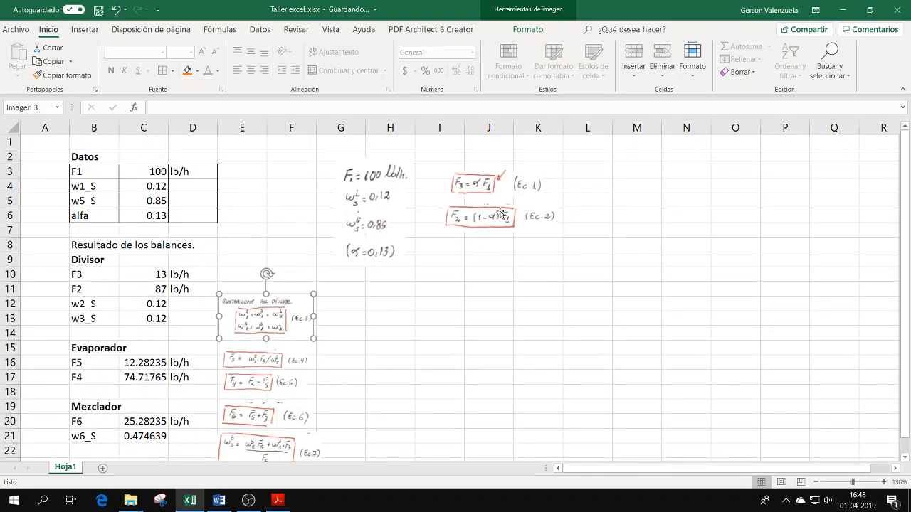
drag(498, 213, 273, 276)
drag(338, 270, 247, 293)
drag(475, 184, 247, 265)
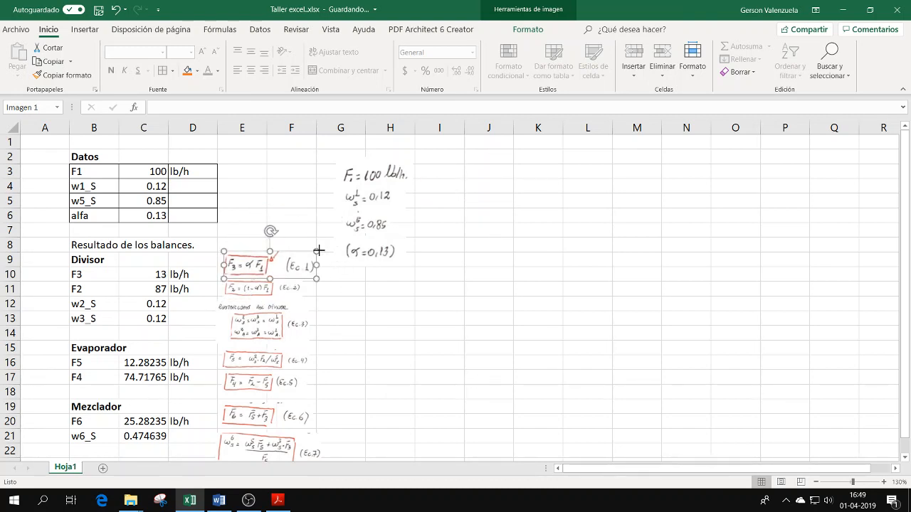
drag(319, 251, 307, 258)
Move the handwritten data images for F1, w1_S, w5_S and alfa up and closer to the Datos table.
scroll(271, 312, down, 3)
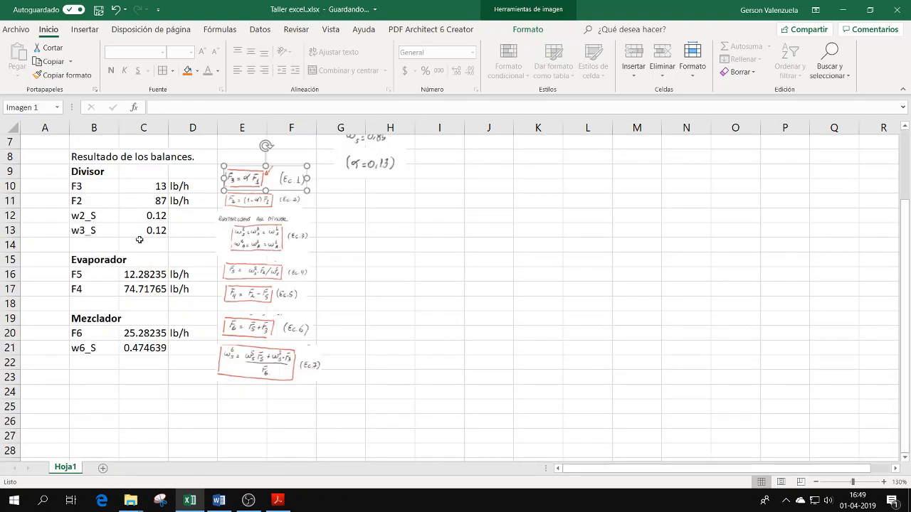
scroll(135, 219, up, 1)
scroll(171, 228, up, 1)
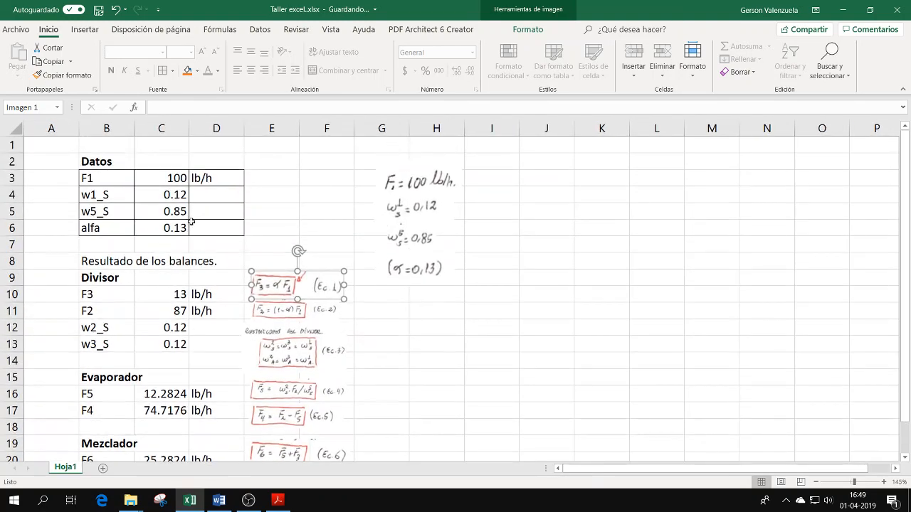
scroll(427, 221, down, 1)
scroll(427, 221, up, 1)
click(391, 206)
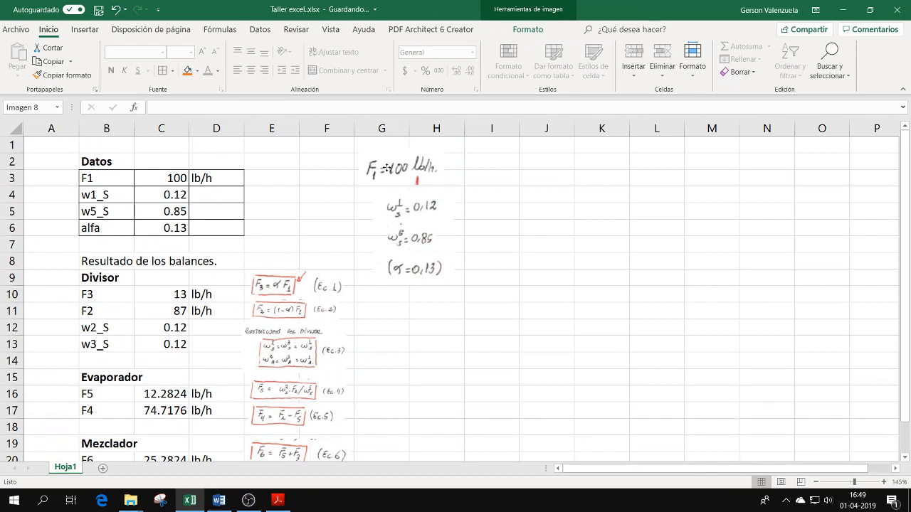
drag(390, 206, 390, 196)
drag(402, 238, 402, 230)
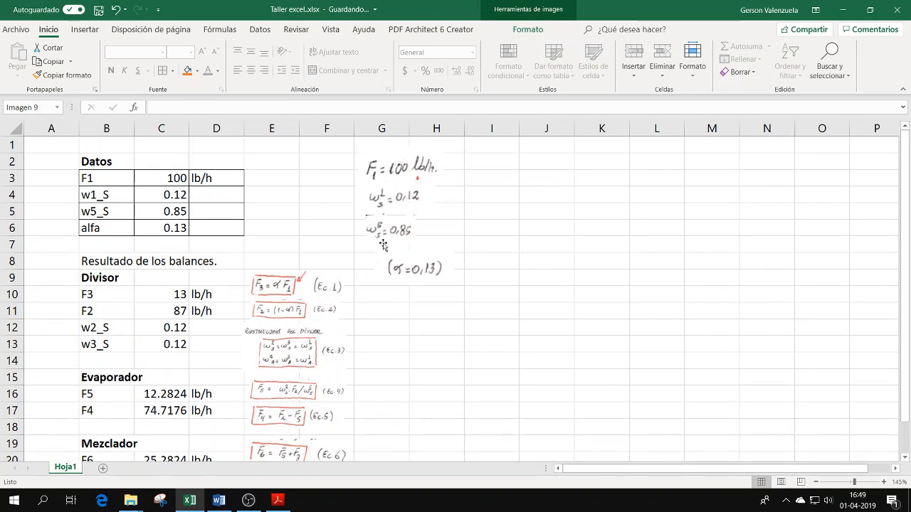
click(397, 275)
drag(397, 274, 378, 256)
Delete the four handwritten data images for F1, w1_S, w5_S and alfa beside the Datos table.
click(405, 169)
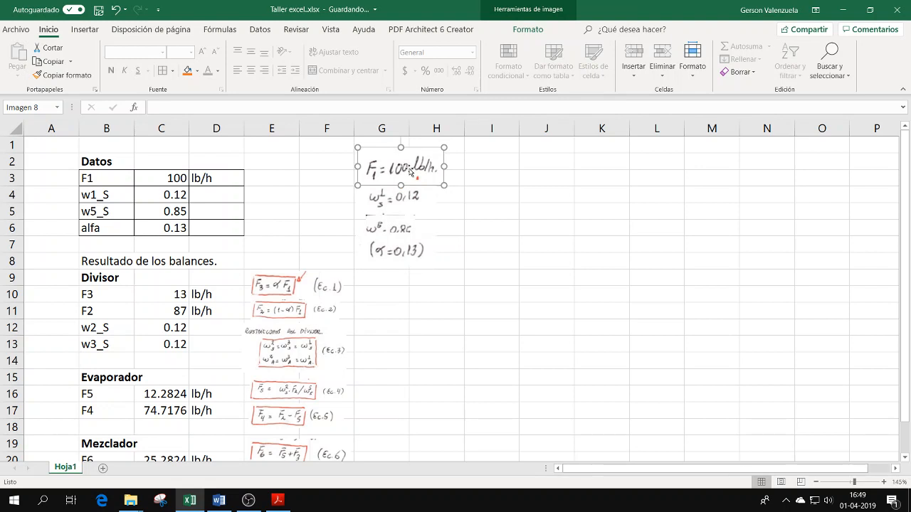
key(Delete)
click(391, 196)
key(Delete)
click(395, 242)
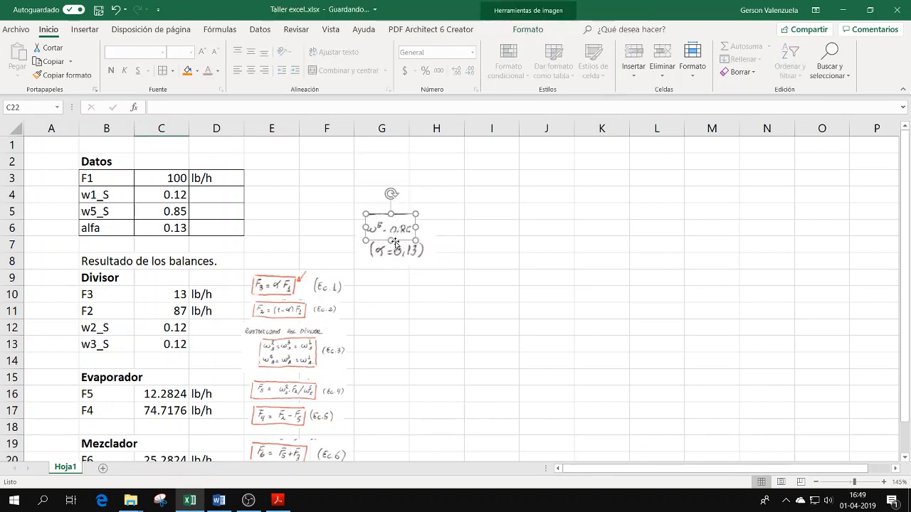
key(Delete)
click(396, 248)
key(Delete)
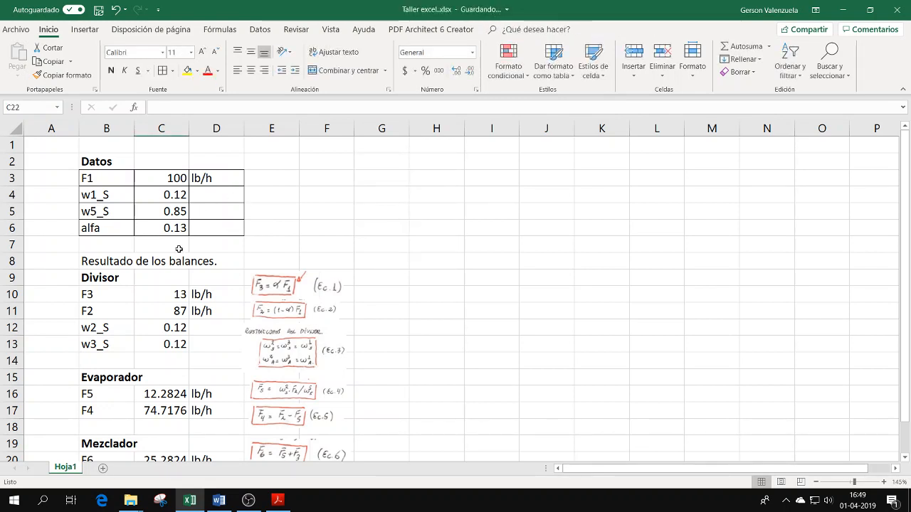
Format the heading "Resultado de los balances." in B8 with a blue font colour and bold.
scroll(179, 248, down, 1)
scroll(183, 244, up, 1)
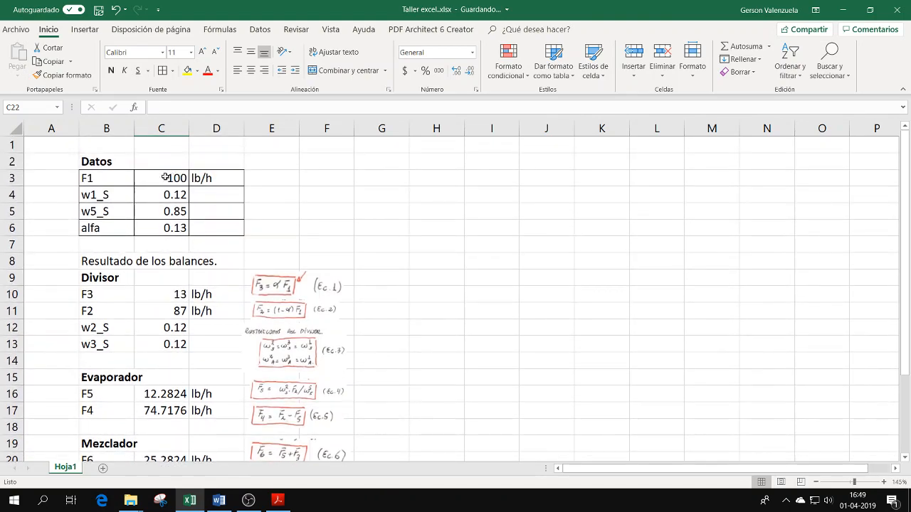
scroll(184, 249, down, 1)
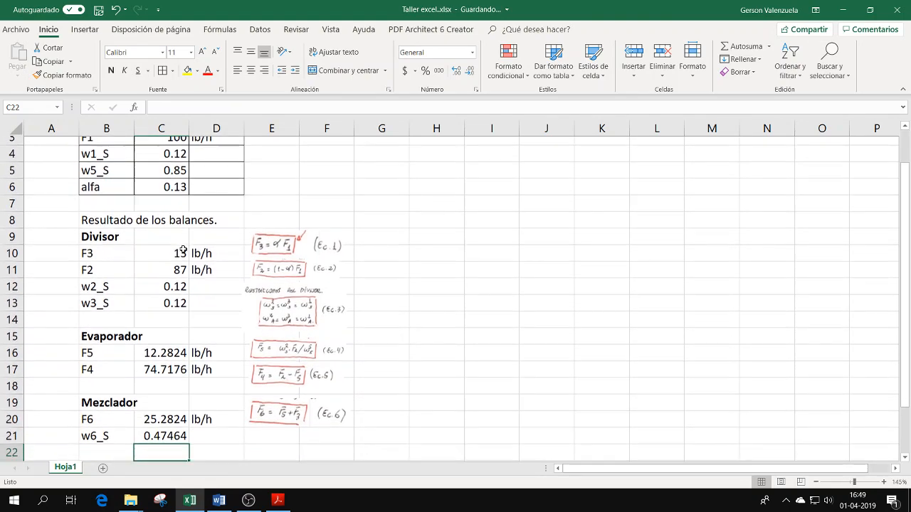
click(99, 212)
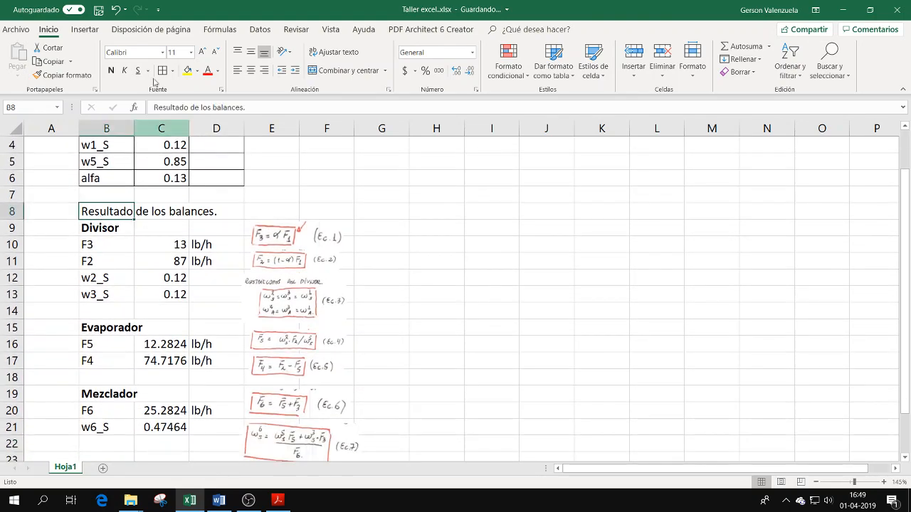
click(217, 71)
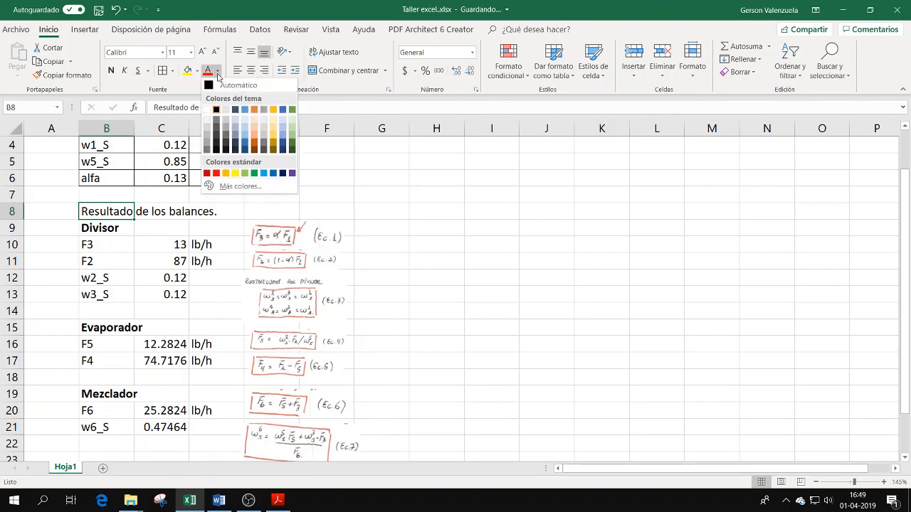
click(244, 107)
click(111, 70)
click(161, 294)
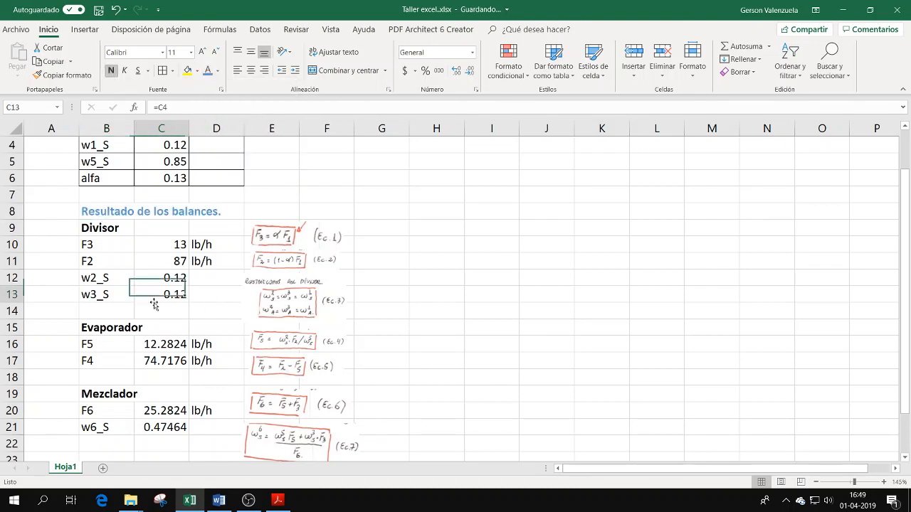
Apply all borders to the Evaporador table B16:D17 and the Mezclador table B20:D21.
scroll(128, 240, down, 1)
scroll(128, 241, down, 1)
drag(95, 195, 197, 239)
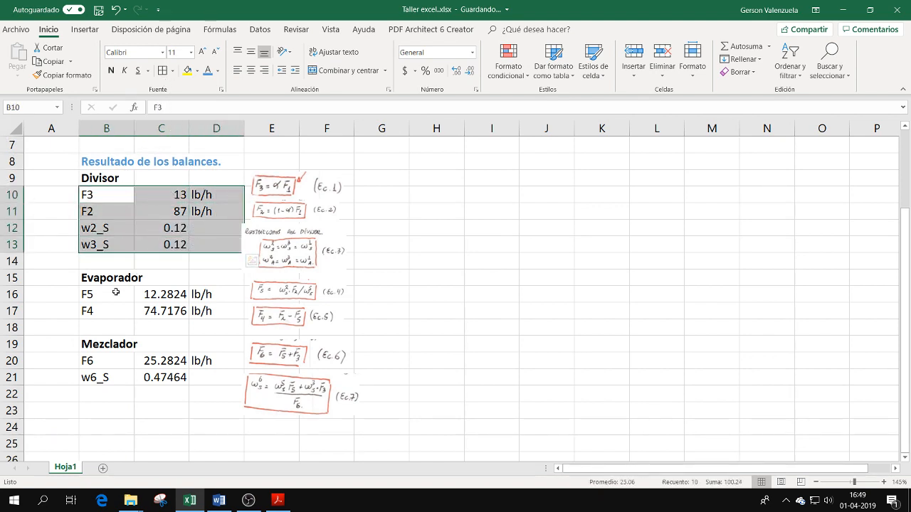
drag(116, 294, 198, 313)
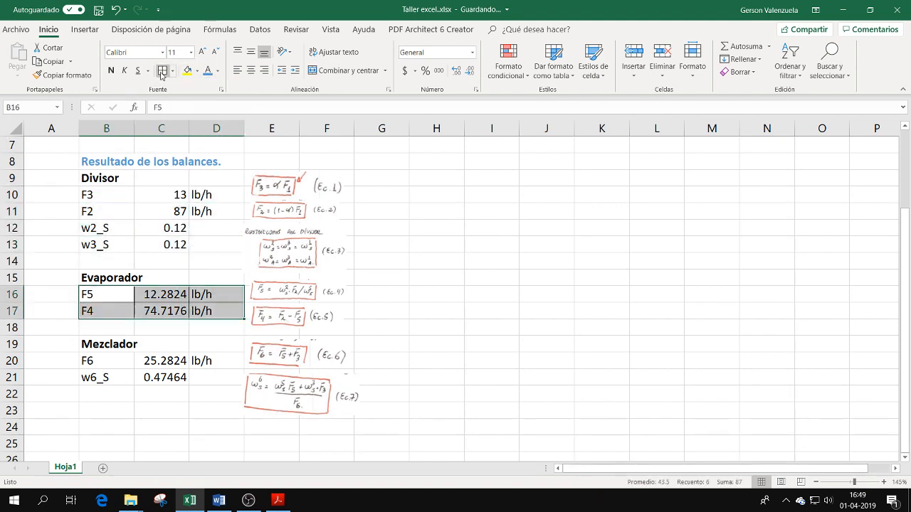
drag(120, 356, 214, 379)
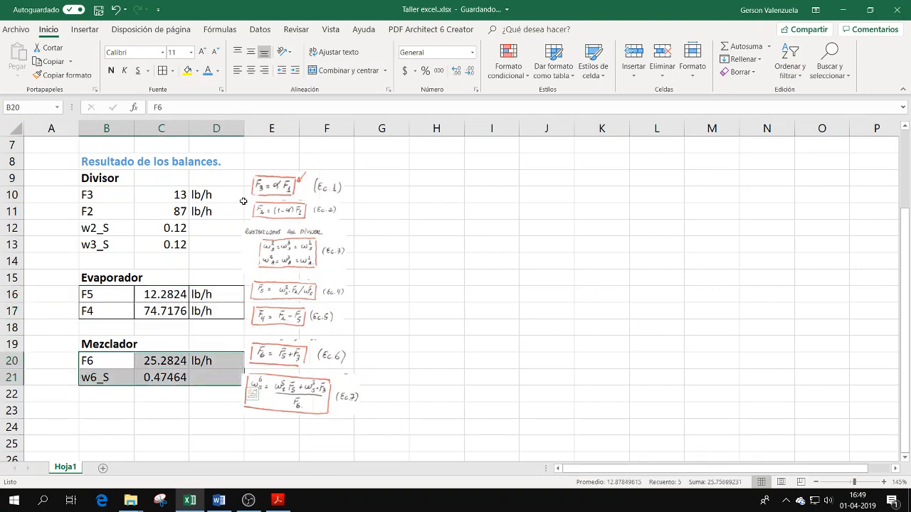
click(162, 72)
Set alfa in C6 to 0.50 to test how the linked results recalculate.
scroll(218, 264, up, 2)
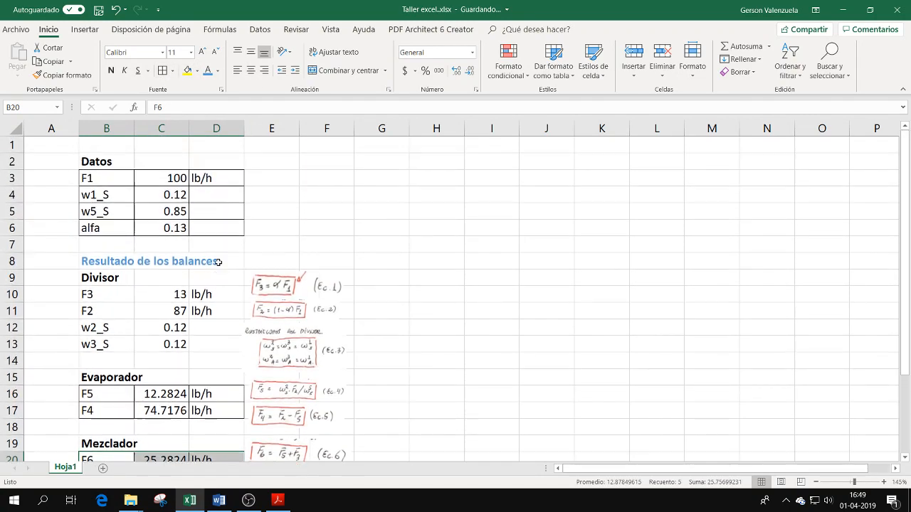
scroll(218, 258, down, 1)
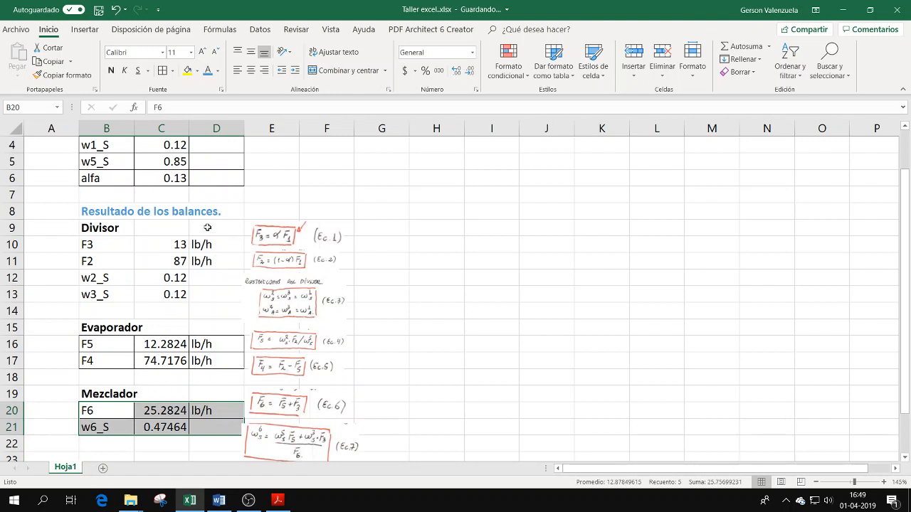
click(179, 177)
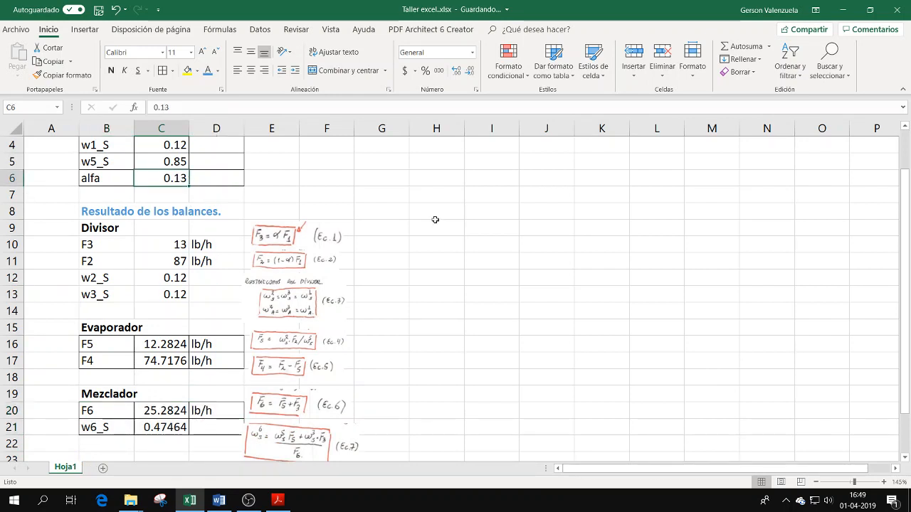
text(0.50)
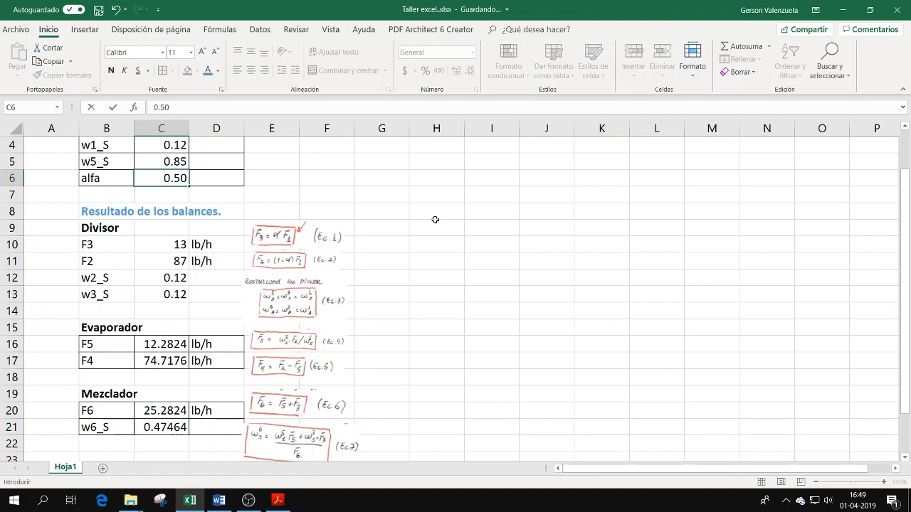
key(Return)
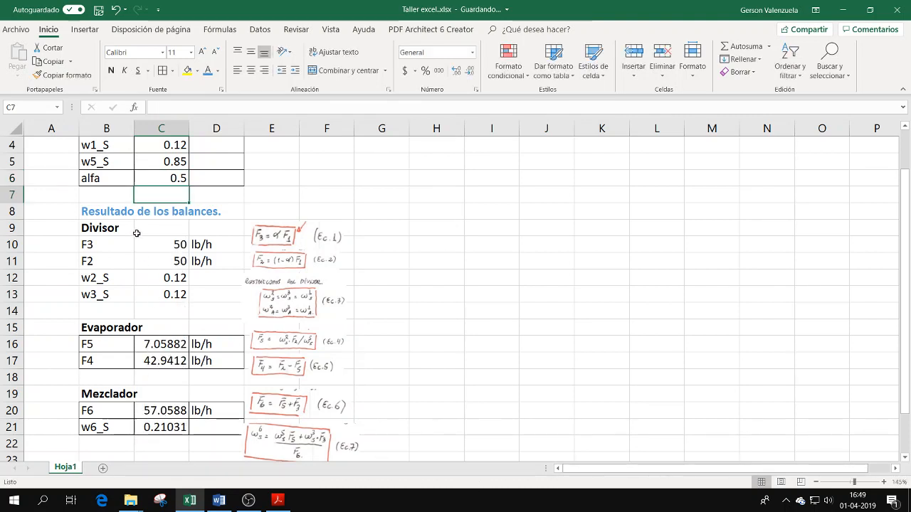
Apply all borders to the Divisor table B10:D13 and set alfa in C6 back to 0.13.
drag(116, 244, 208, 297)
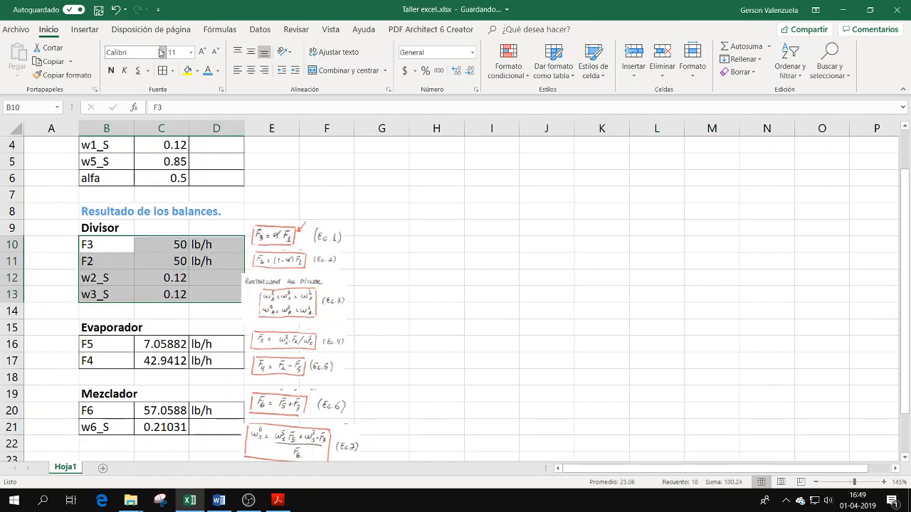
click(173, 178)
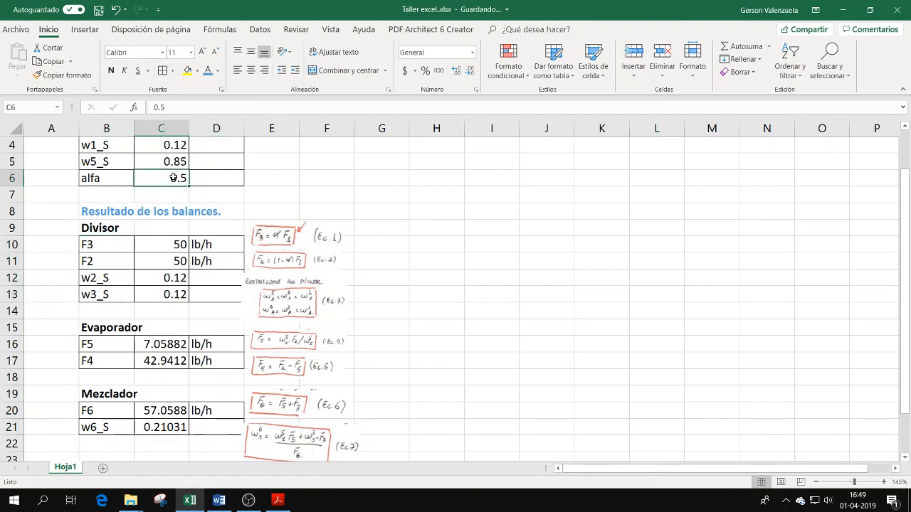
text(0.13)
key(Return)
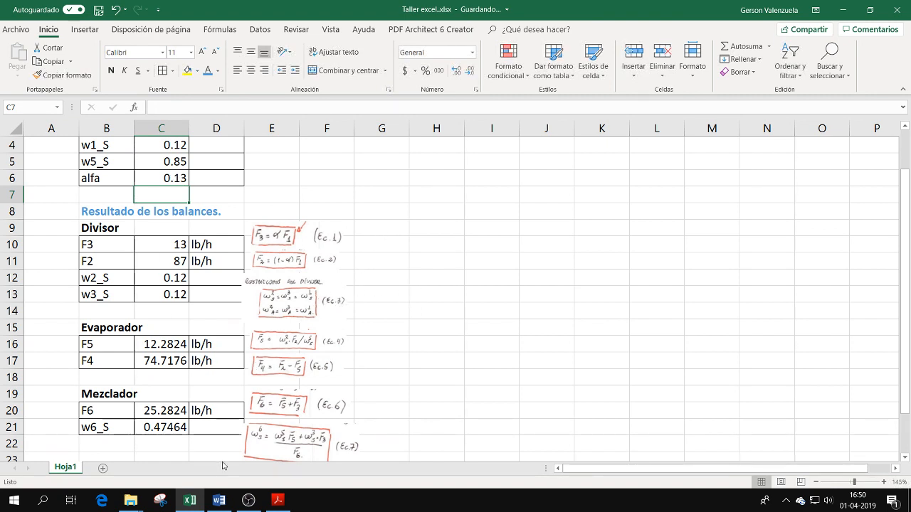
Colour the alfa label in B6 with the standard green font colour.
click(104, 177)
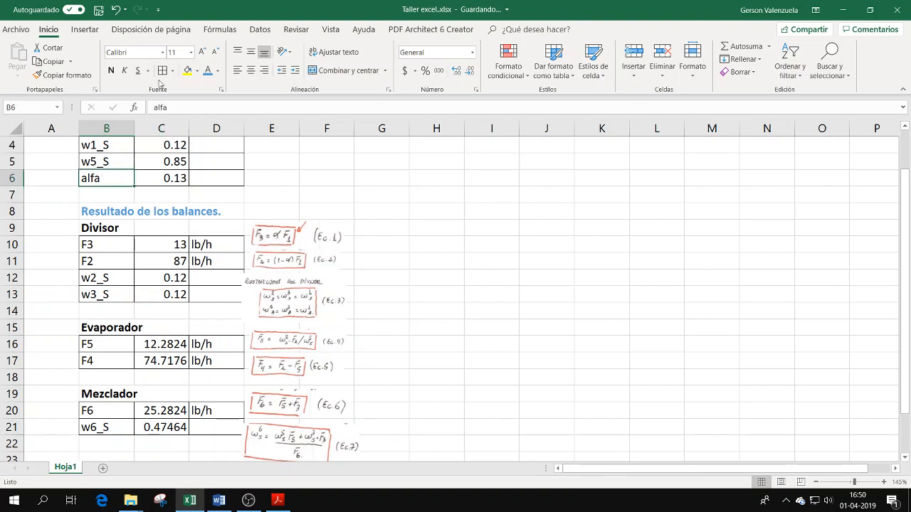
click(217, 71)
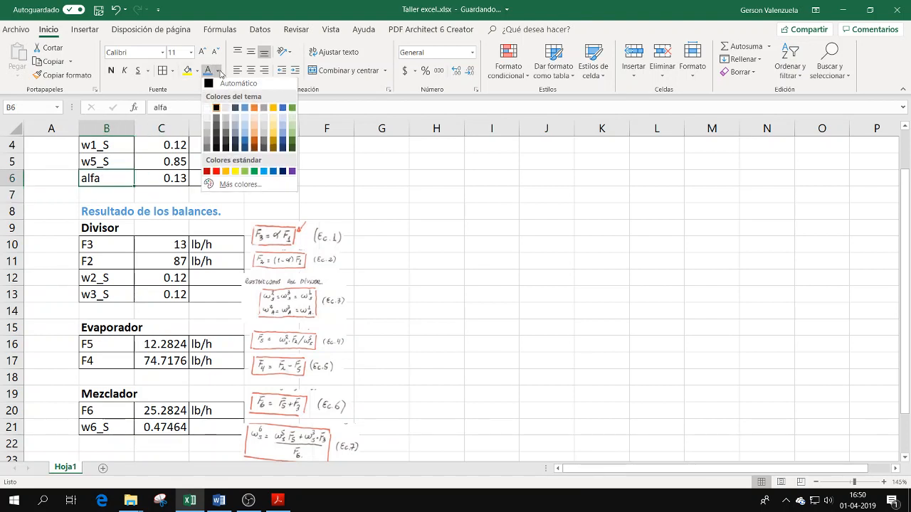
click(294, 108)
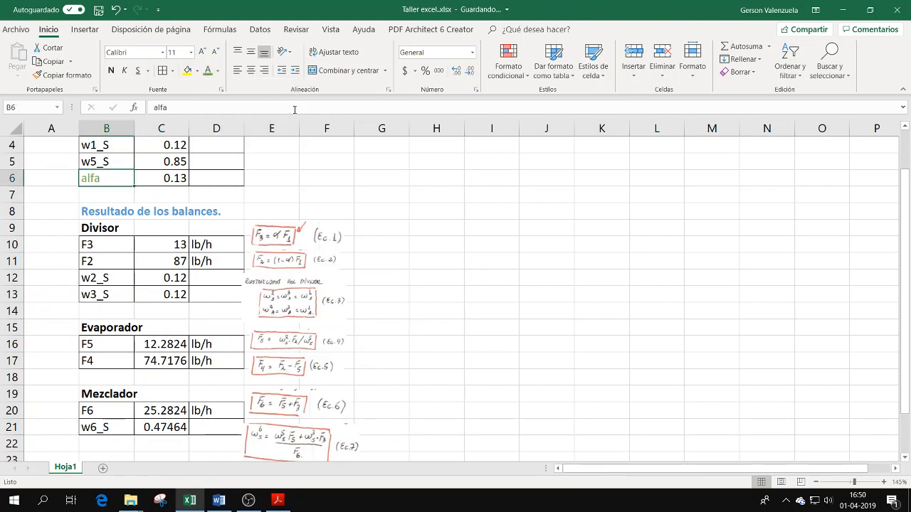
click(217, 71)
click(252, 175)
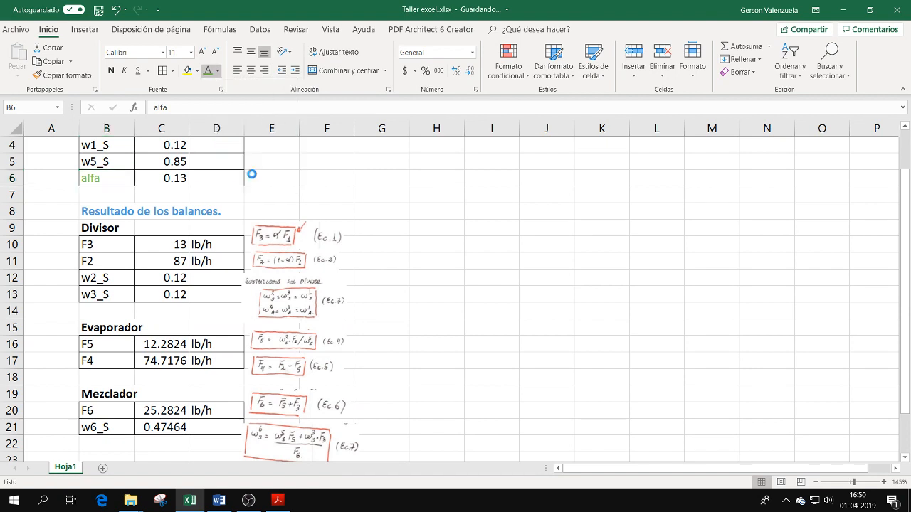
click(94, 373)
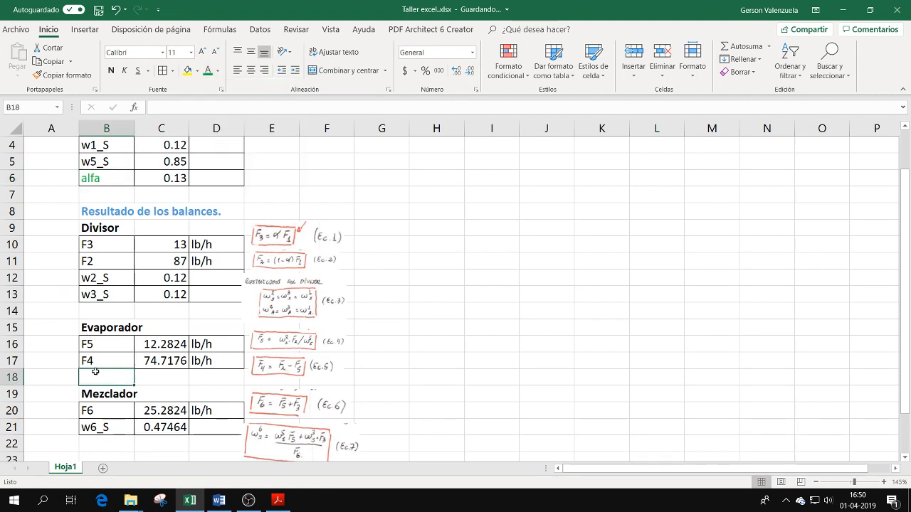
Colour the F4 label in B17 and the w6_S label in B21 with the orange theme font colour.
click(98, 356)
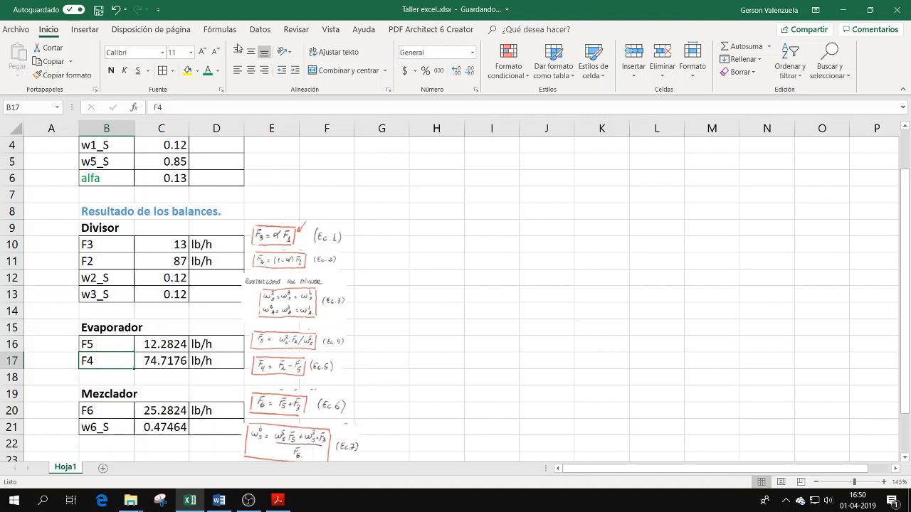
click(218, 72)
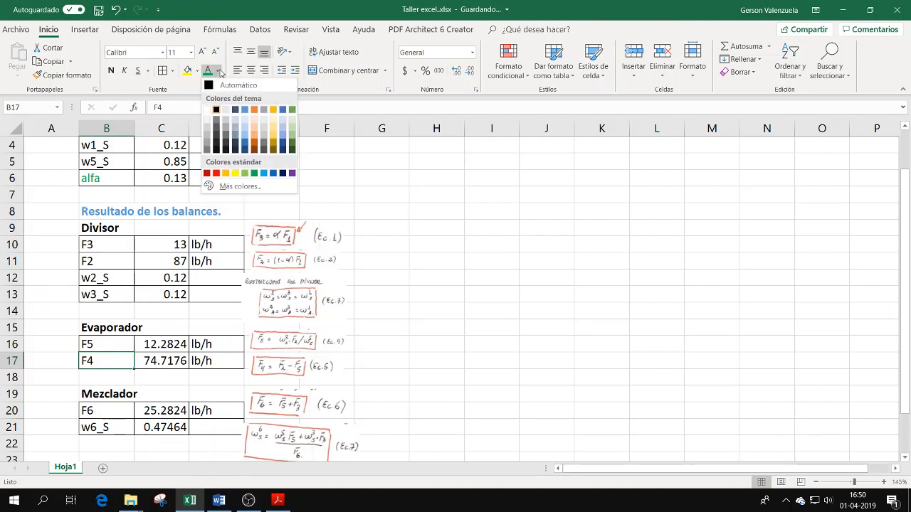
click(254, 109)
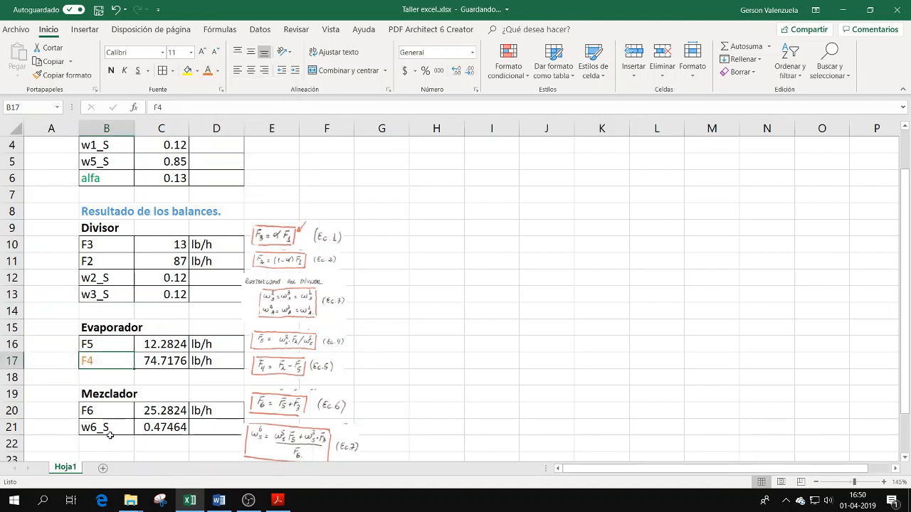
click(105, 429)
click(207, 71)
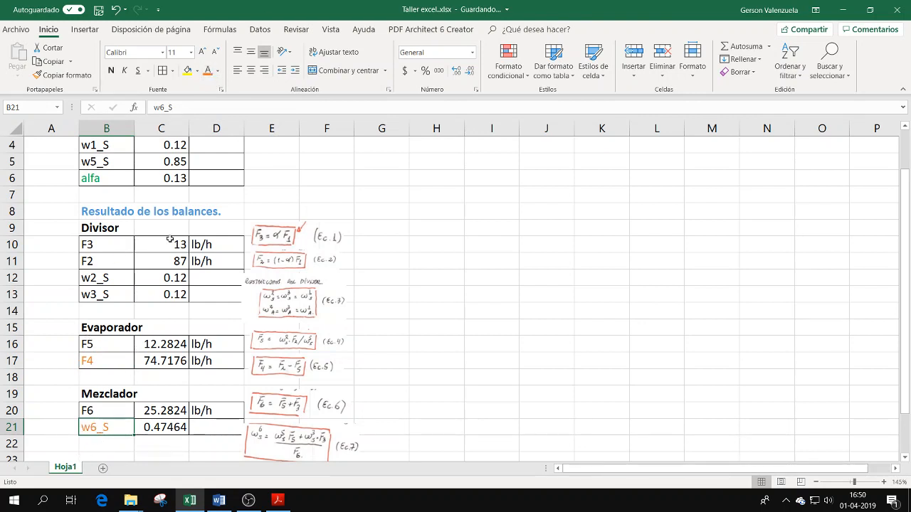
Switch to Acrobat Reader, place Taller de excel.pdf beside the workbook and examine the evaporator flow diagram and its balances.
scroll(199, 249, down, 1)
scroll(198, 246, up, 2)
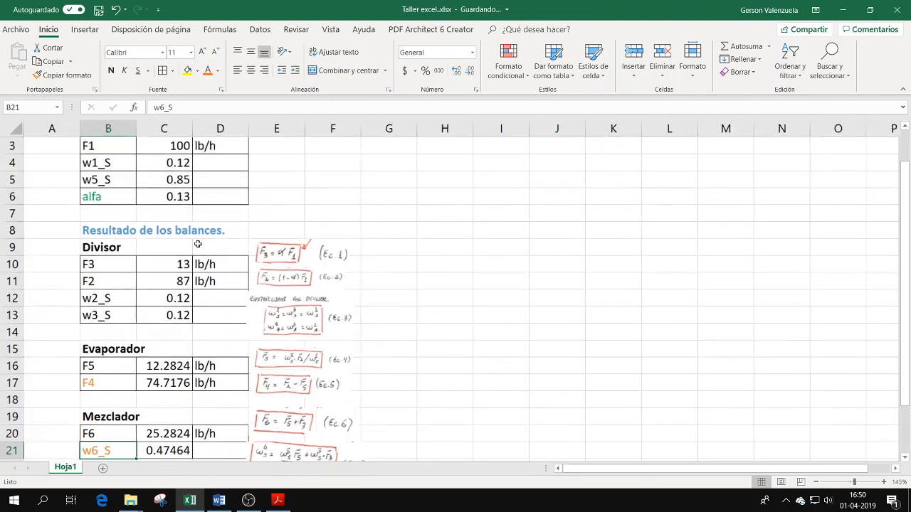
scroll(197, 244, down, 1)
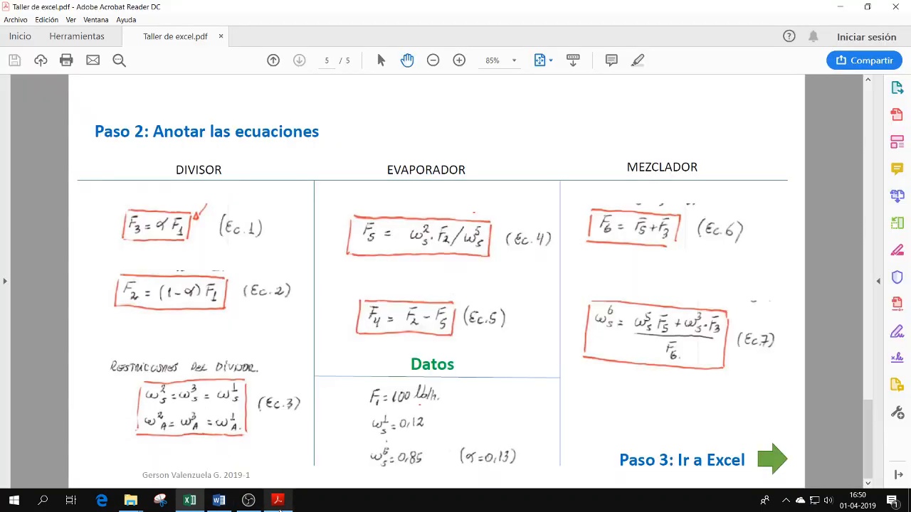
click(277, 501)
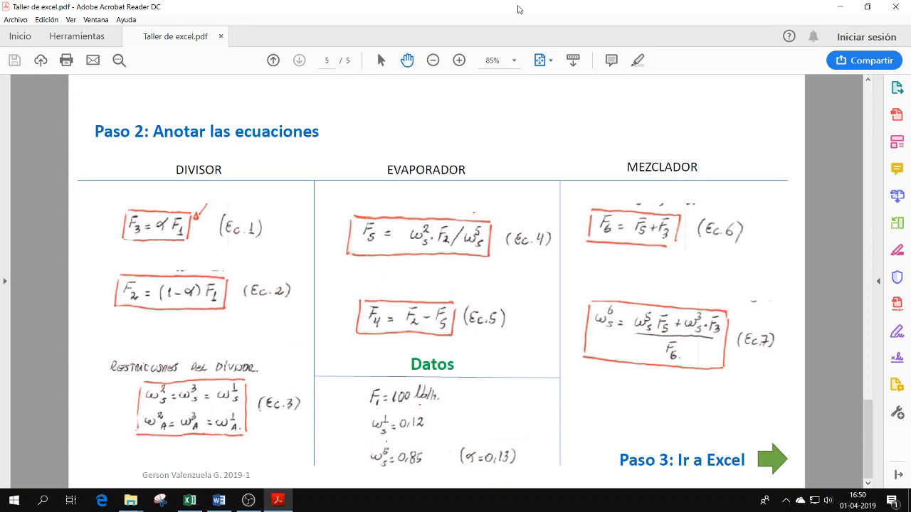
double_click(519, 7)
drag(307, 12, 666, 26)
scroll(685, 231, up, 3)
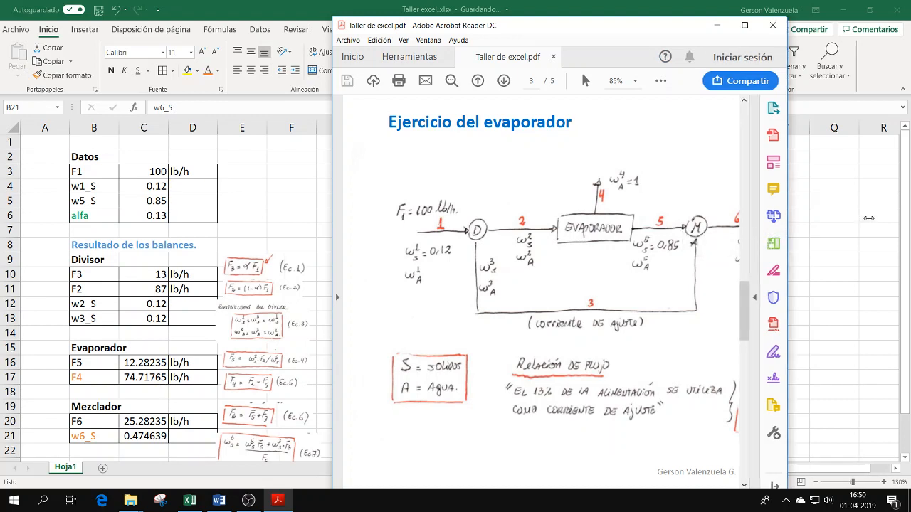
drag(868, 219, 866, 218)
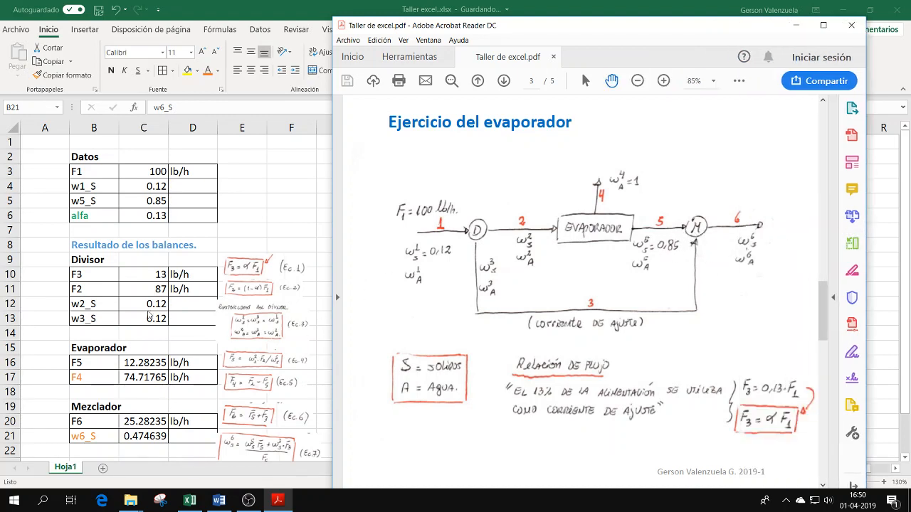
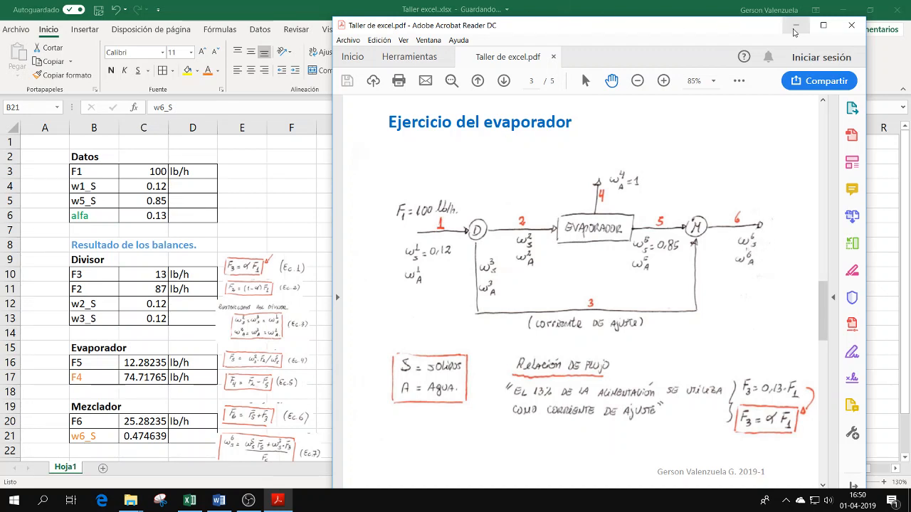
scroll(553, 279, down, 3)
scroll(630, 274, down, 1)
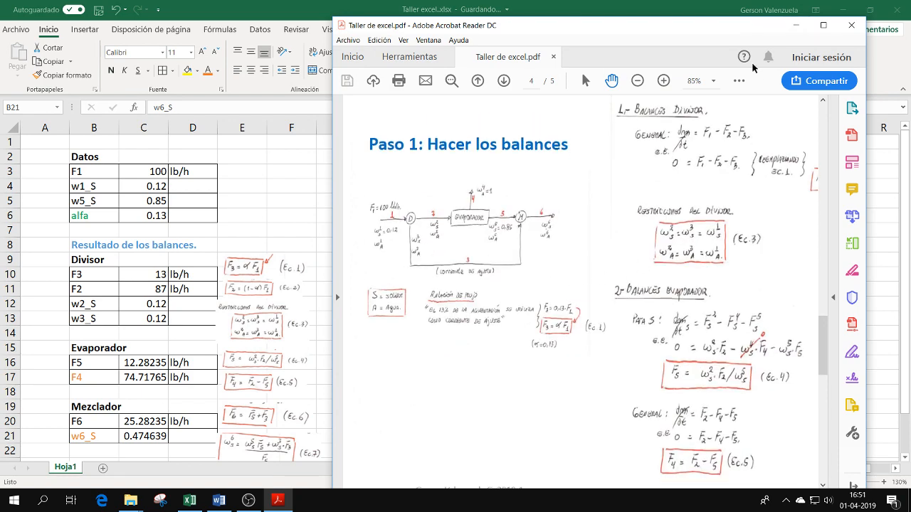
click(797, 25)
Enter the column headings alfa, F4 and w6_S in cells H3 to J3.
click(405, 227)
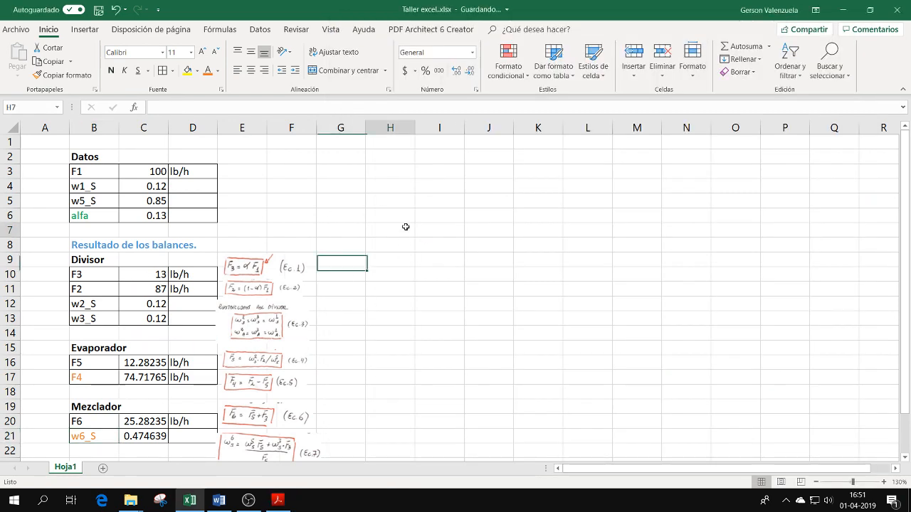
click(395, 176)
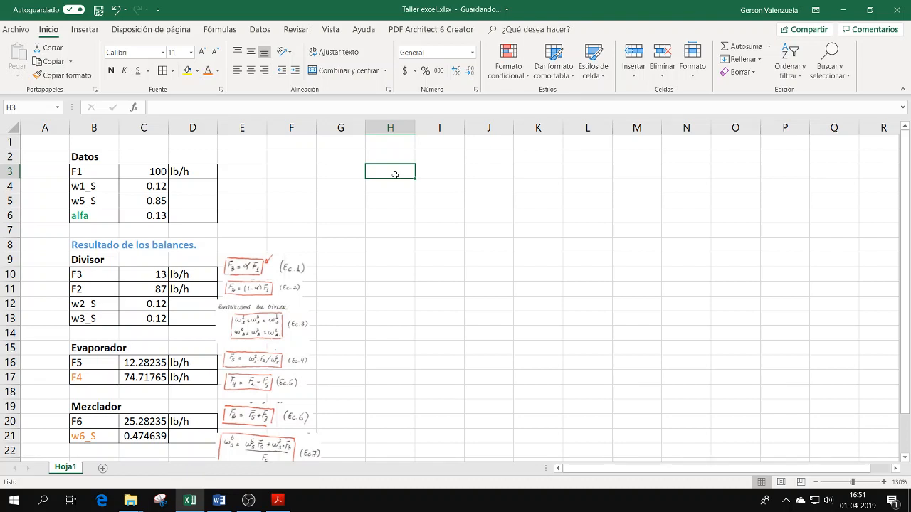
text(alfa)
key(Tab)
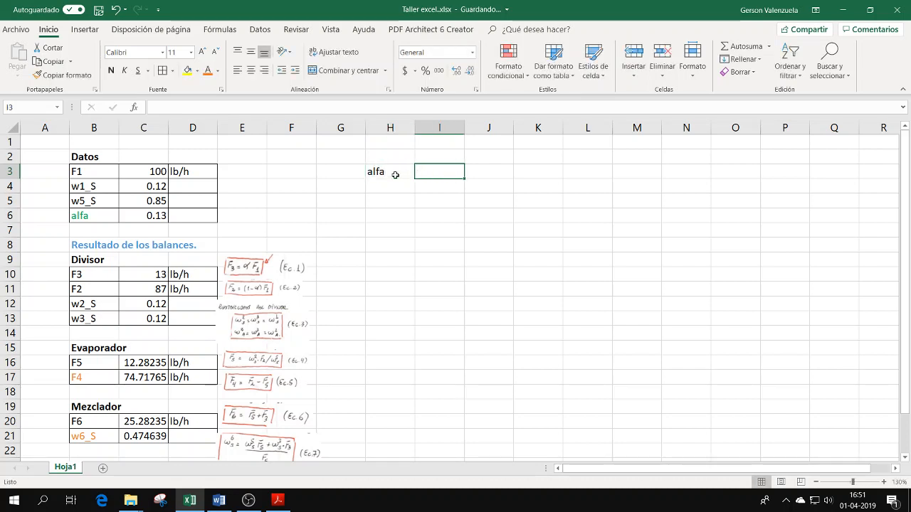
text(F4)
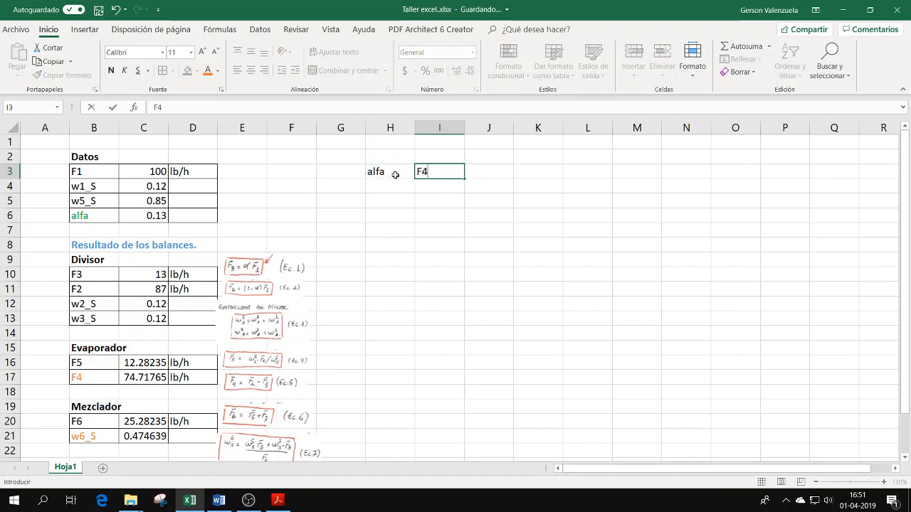
key(Tab)
text(w)
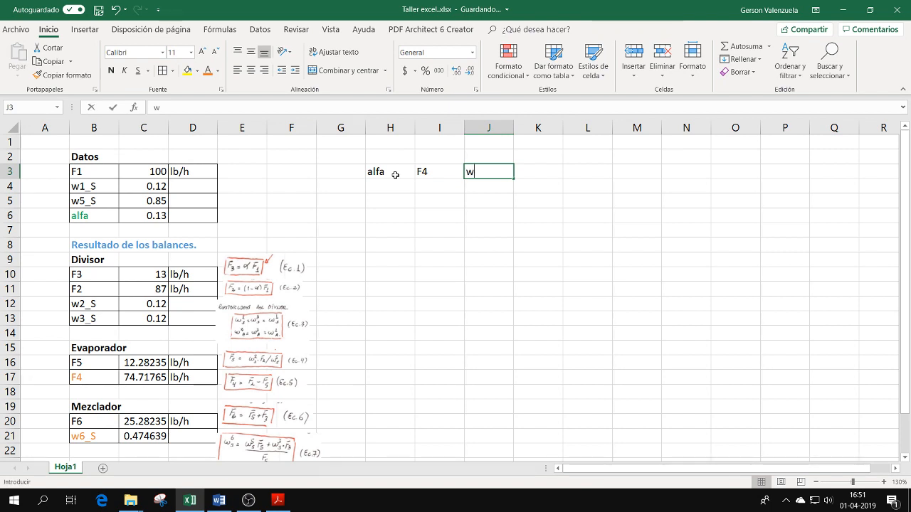
text(6_S)
key(Return)
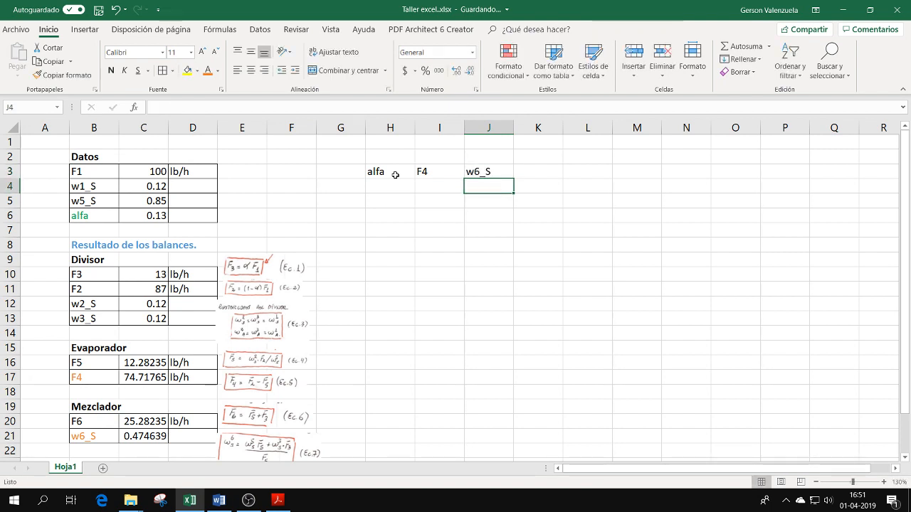
drag(395, 174, 478, 177)
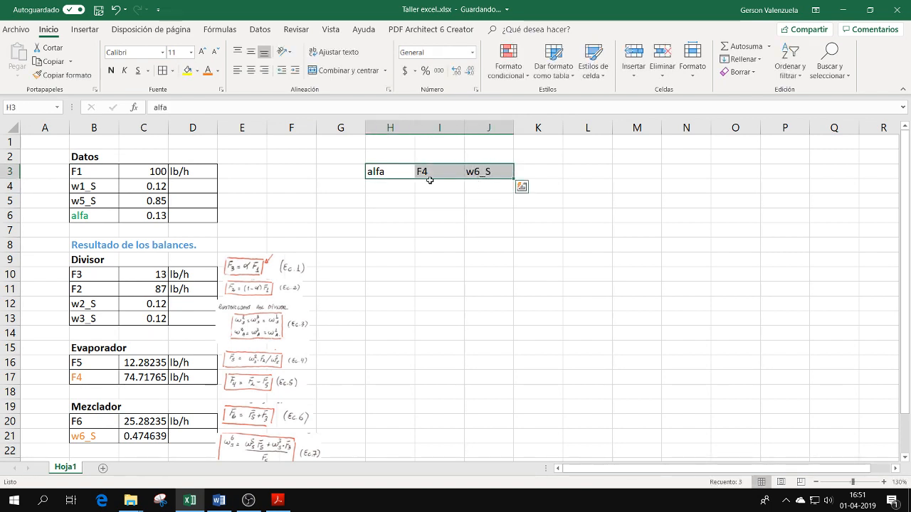
Fill H4:H14 with alfa values from 0 to 1 in increments of 0.1.
click(392, 188)
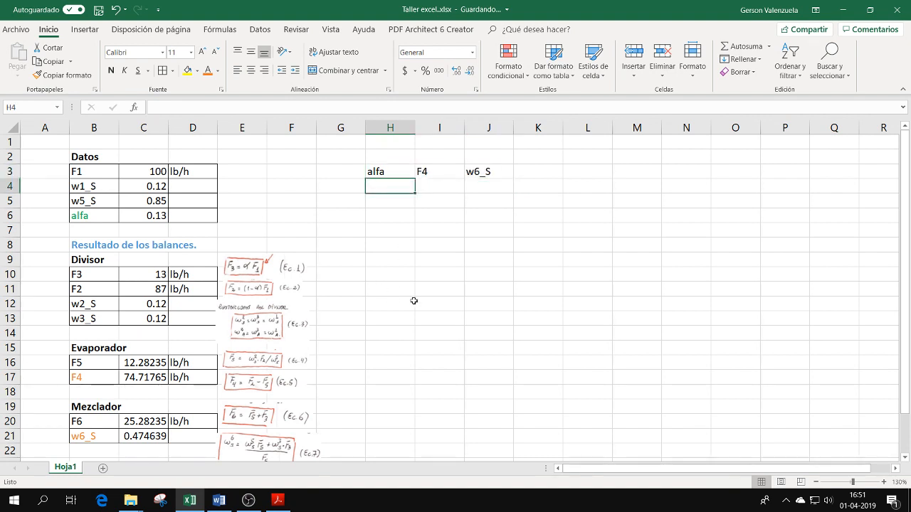
text(0)
key(Return)
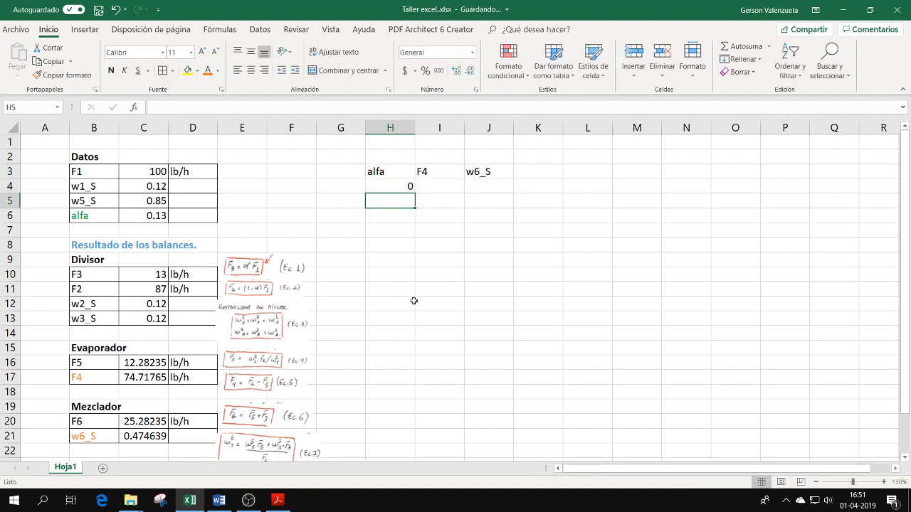
text(0.1)
key(Return)
text(0.2)
key(Return)
text(0.)
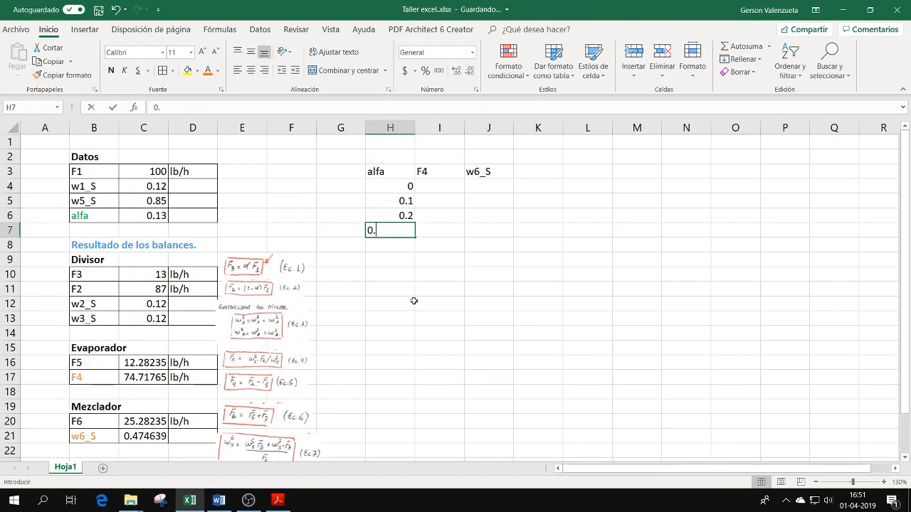
text(3)
key(Return)
text(0.4)
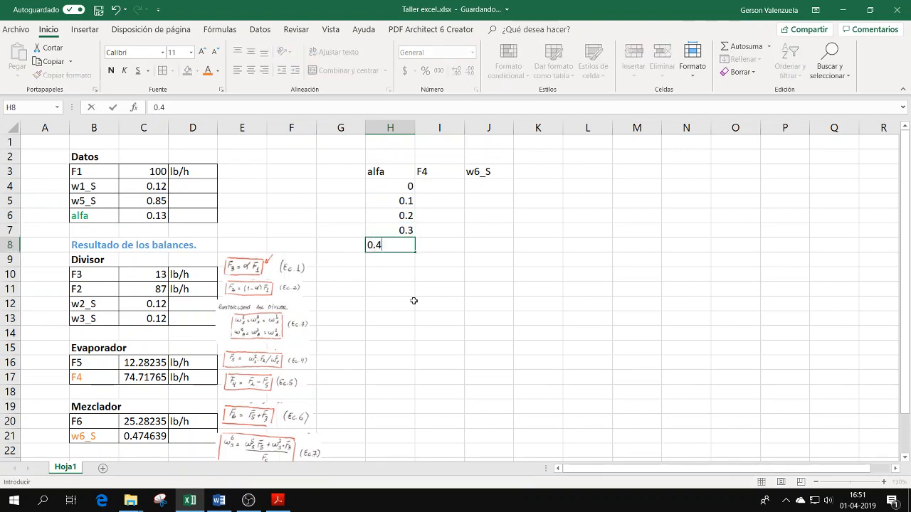
key(Return)
text(0.5)
key(Return)
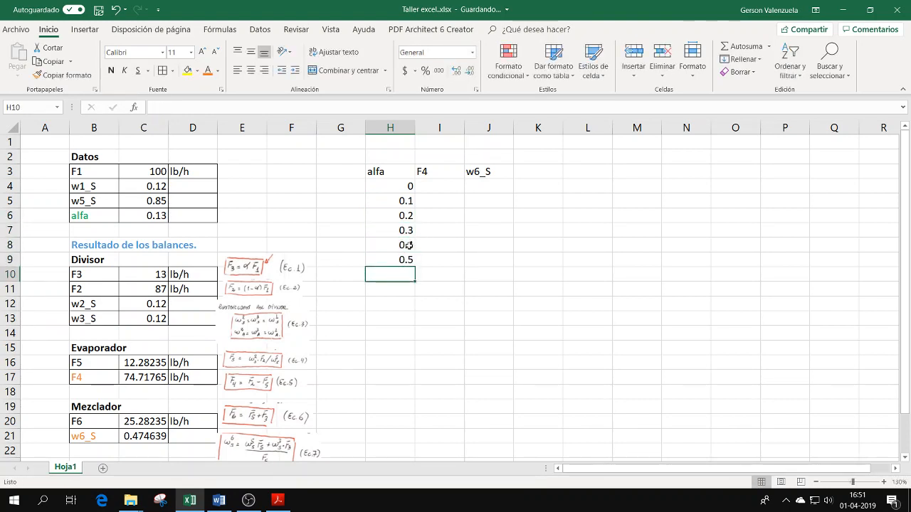
drag(408, 245, 411, 339)
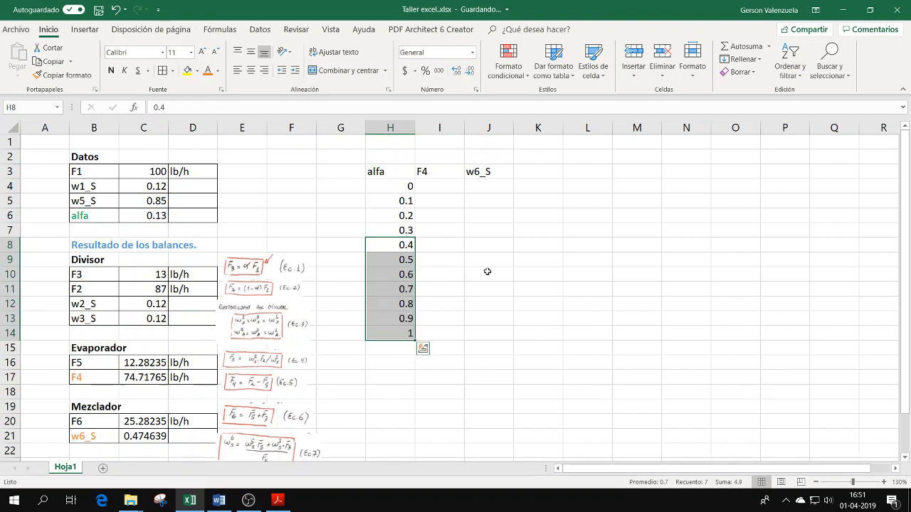
click(461, 262)
Set alfa in C6 to 0 and paste the F4 result from C17 into I4 as a value only.
click(420, 186)
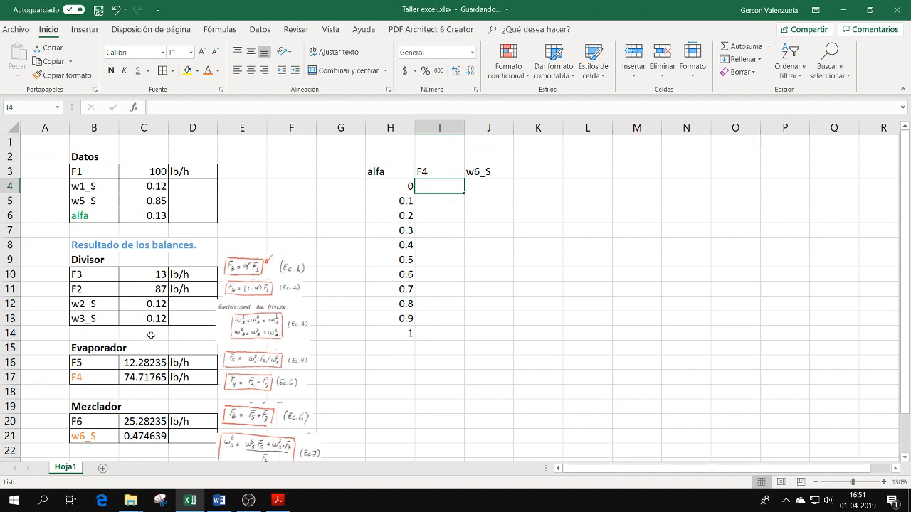
click(151, 215)
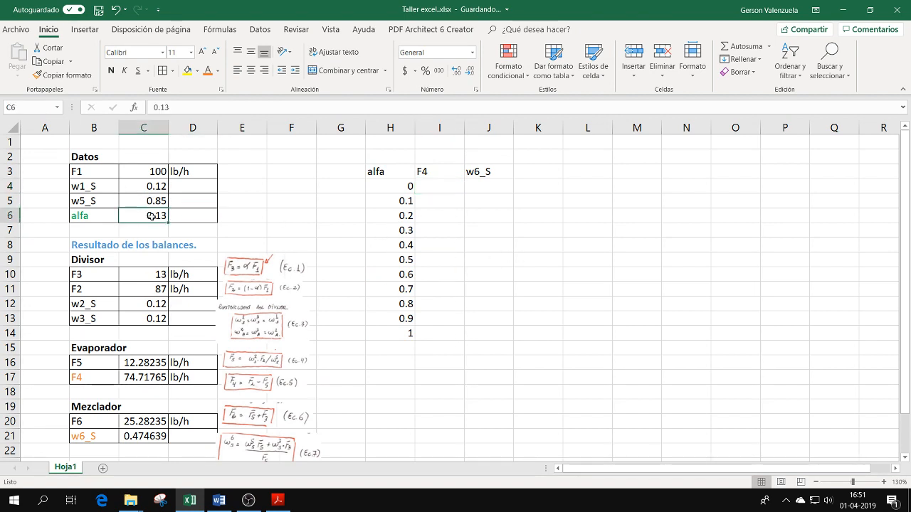
text(0)
key(Return)
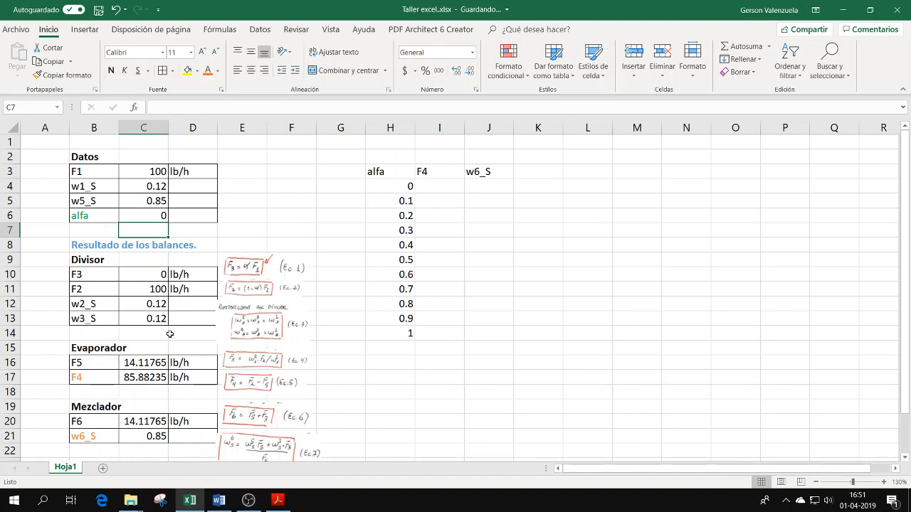
click(143, 379)
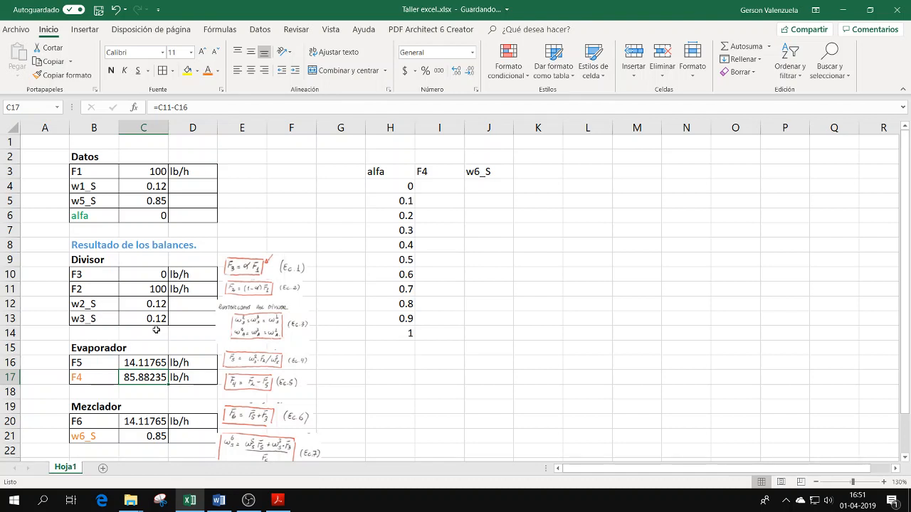
key(ctrl+c)
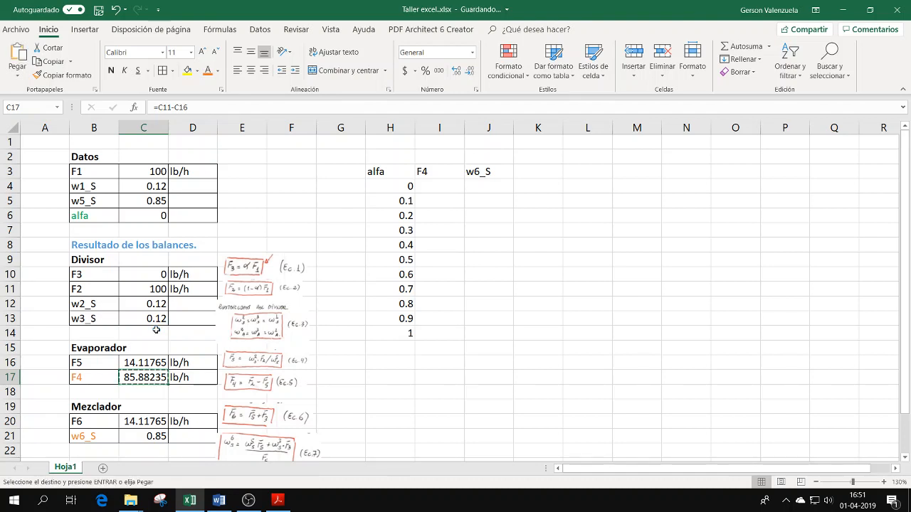
right_click(437, 185)
click(480, 236)
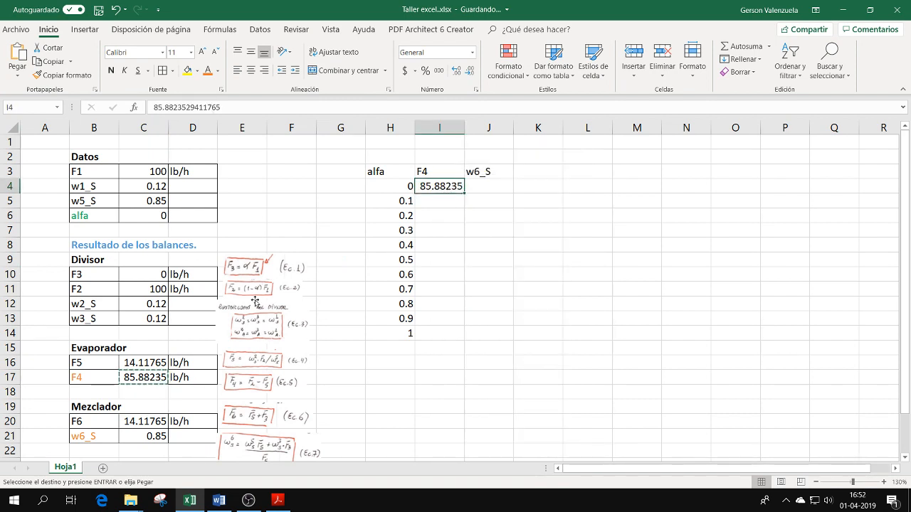
Copy the w6_S result from C21 and paste it into J4 as a value only.
click(151, 435)
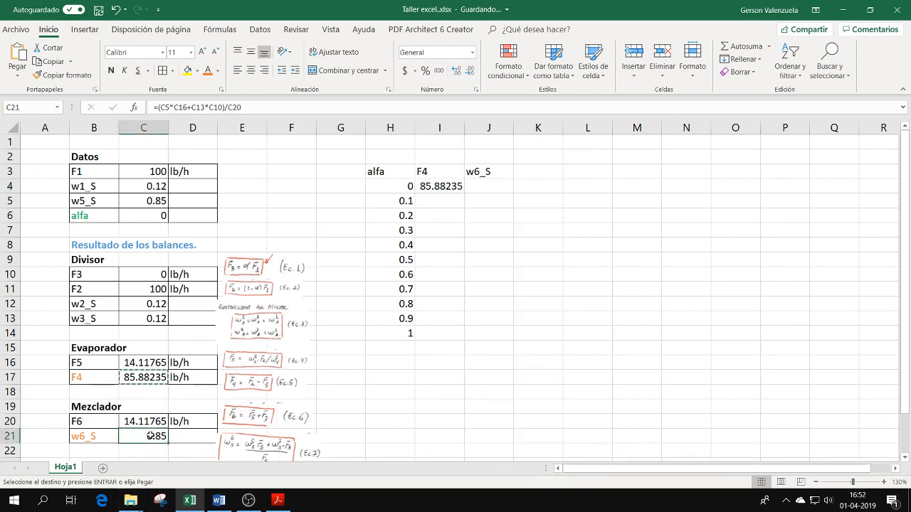
key(ctrl+c)
click(482, 188)
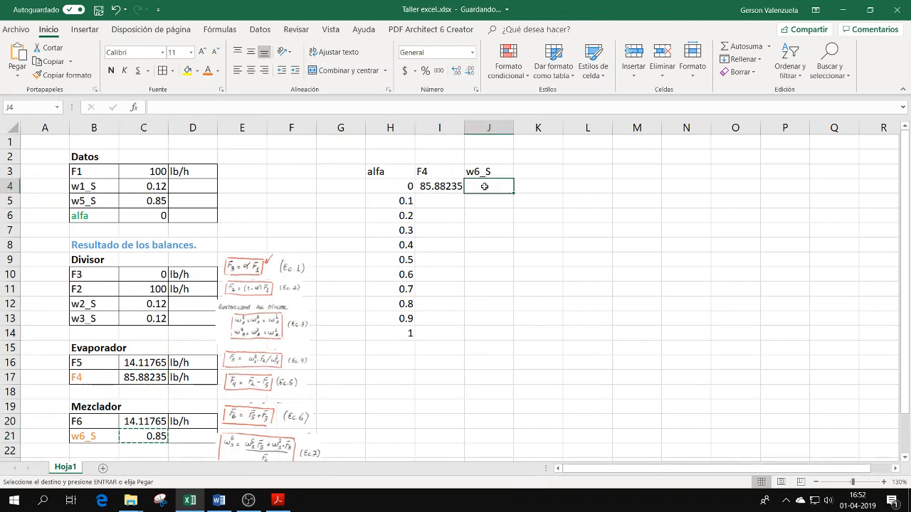
right_click(485, 187)
click(527, 237)
Set alfa in C6 to 0.1 and paste the F4 result from C17 into I5 as a value only.
click(146, 212)
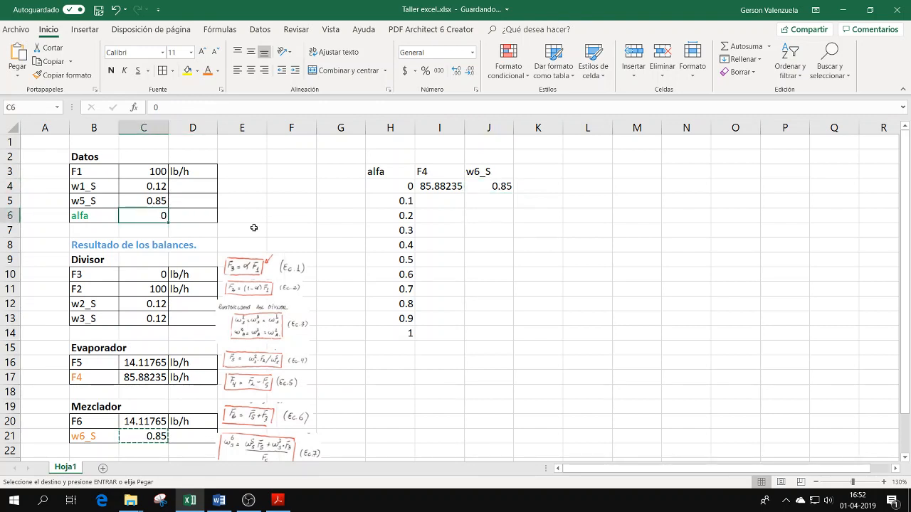
text(0.1)
key(Return)
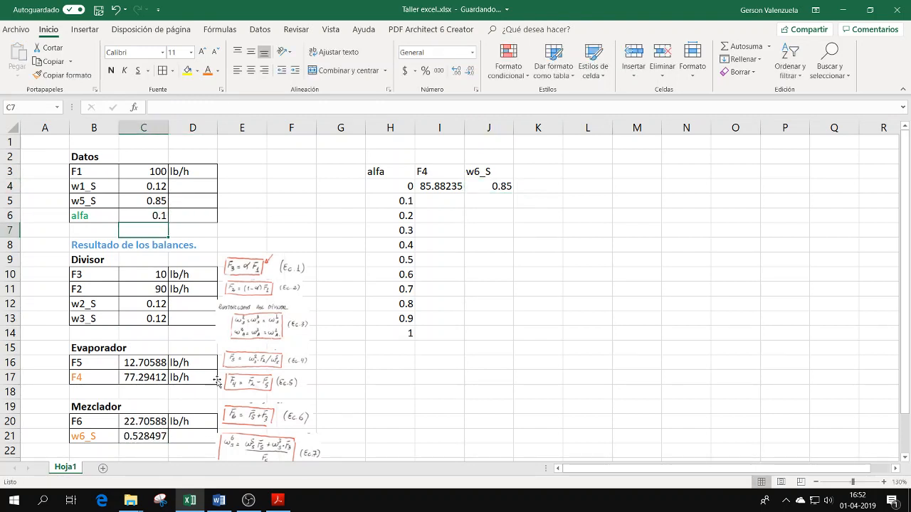
click(151, 377)
key(ctrl+c)
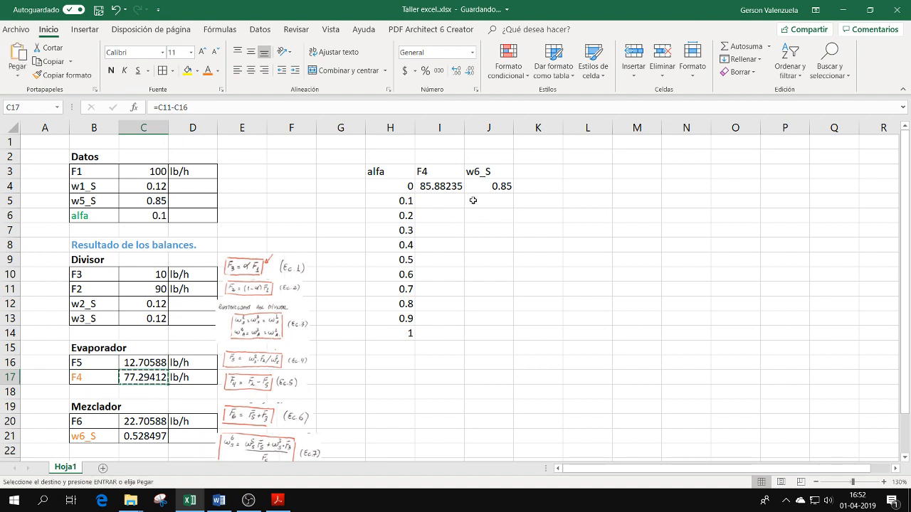
click(440, 201)
right_click(440, 201)
click(479, 252)
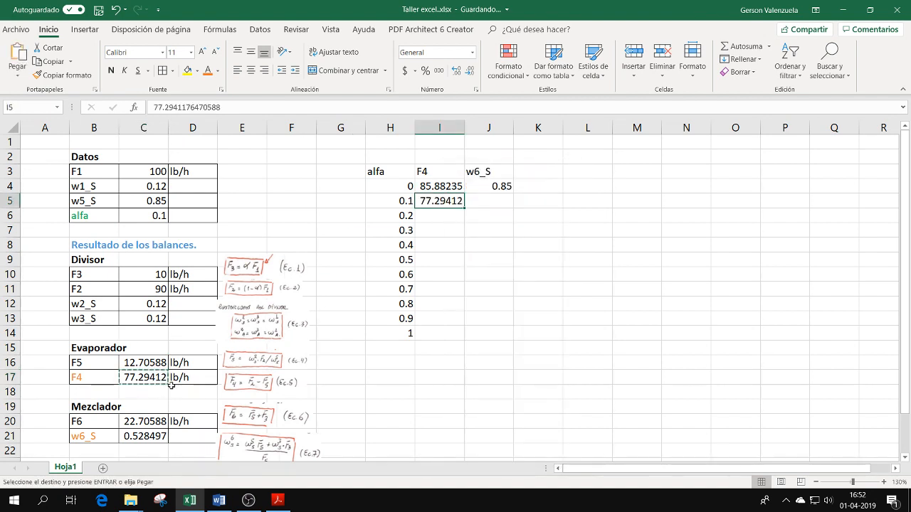
Copy the w6_S result from C21 and paste it into J5 as a value only.
click(142, 436)
key(ctrl+c)
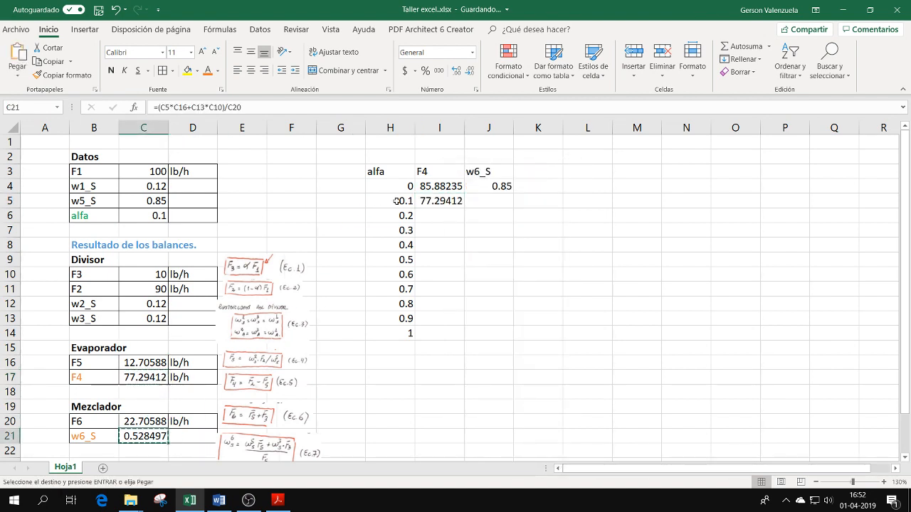
right_click(498, 203)
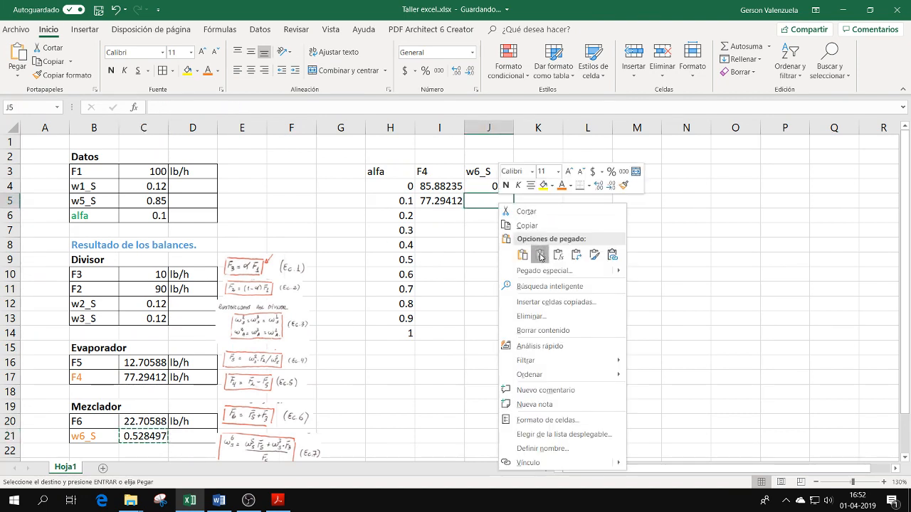
click(541, 254)
Set alfa in C6 to 0.2 and paste the F4 result from C17 into I6 as a value only.
click(163, 217)
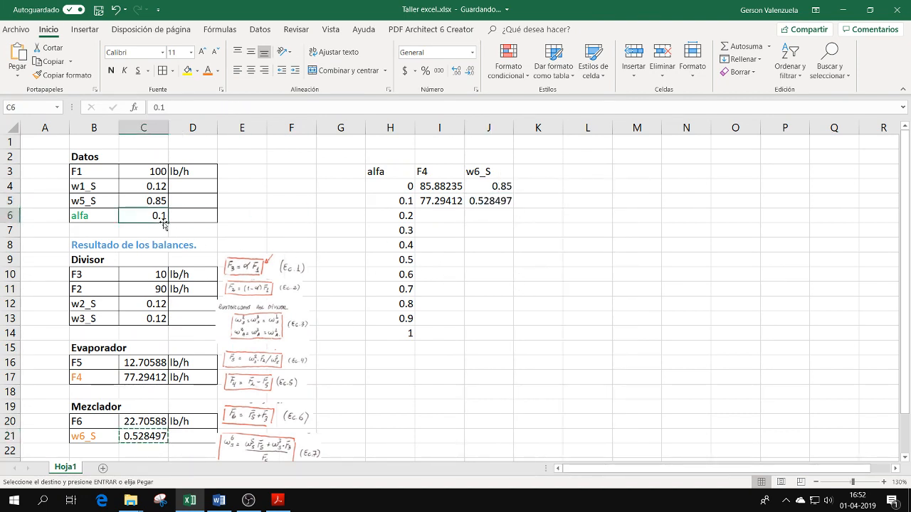
text(0.2)
key(Return)
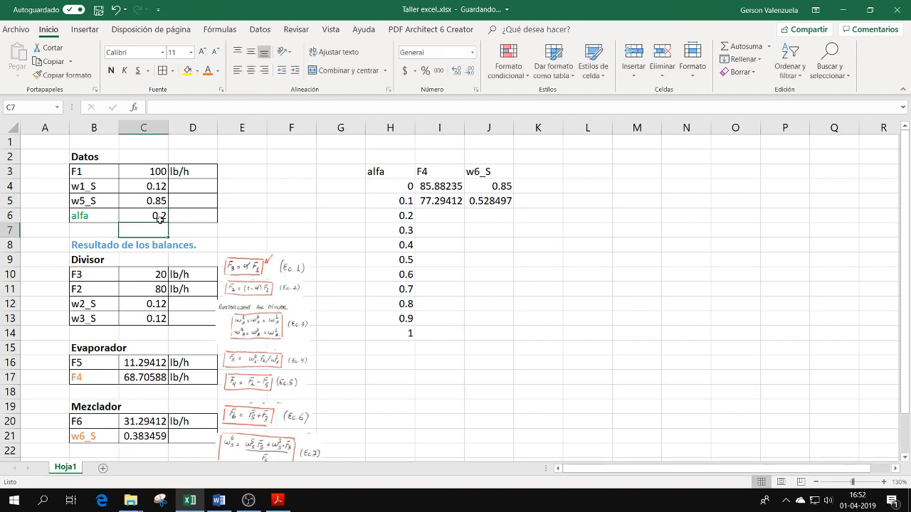
click(151, 377)
key(ctrl+c)
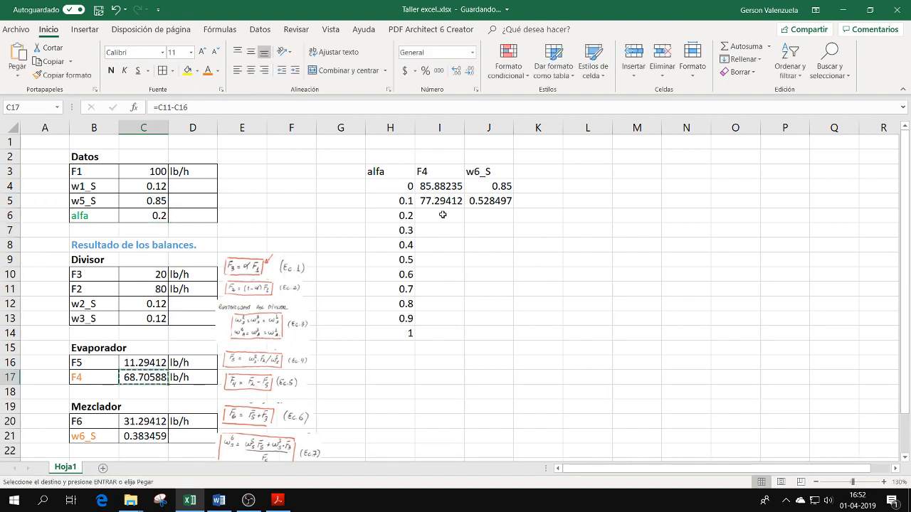
click(442, 213)
right_click(441, 214)
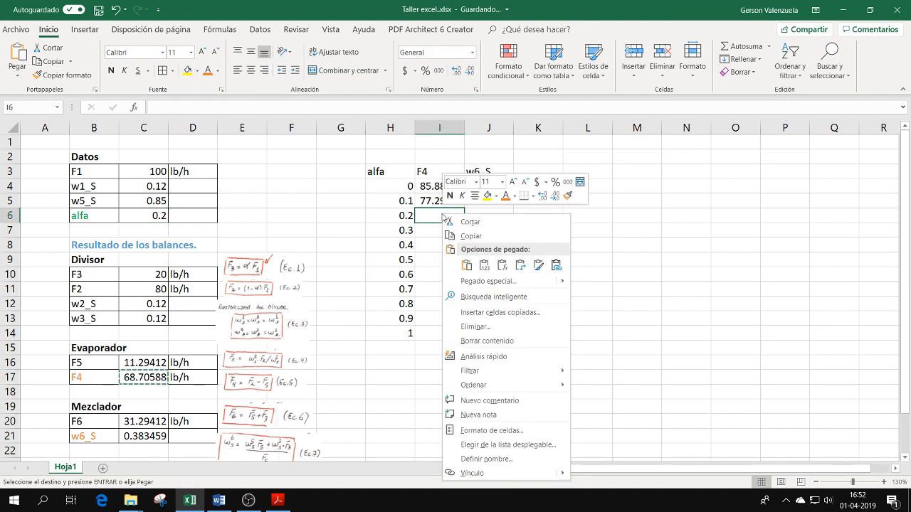
click(484, 266)
Copy the w6_S result from C21 and paste it into J6 as a value only.
click(141, 438)
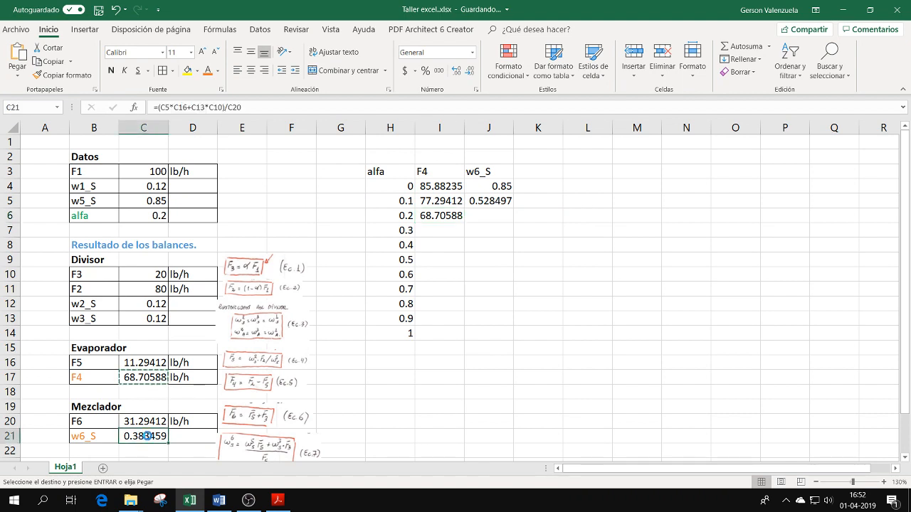
key(ctrl+c)
click(475, 214)
right_click(493, 214)
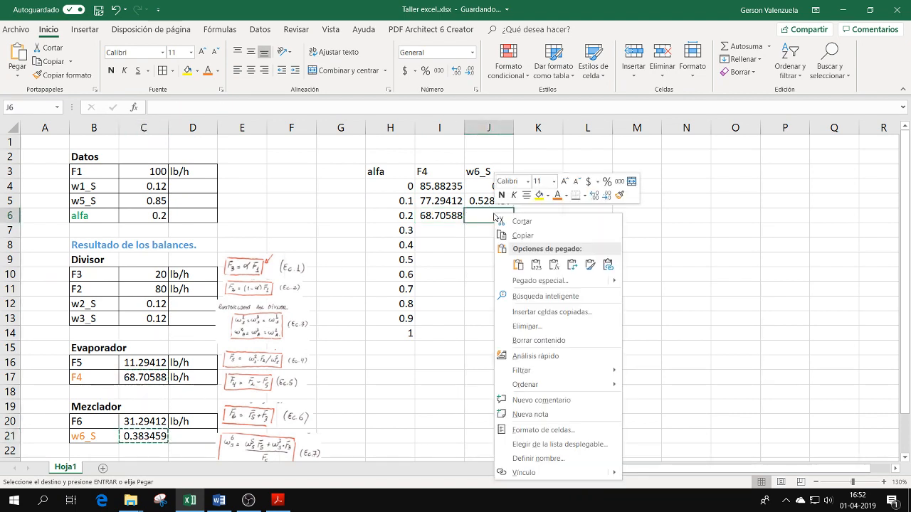
click(536, 264)
Set alfa in C6 to 0.3 and paste the F4 result from C17 into I7 as a value only.
click(153, 216)
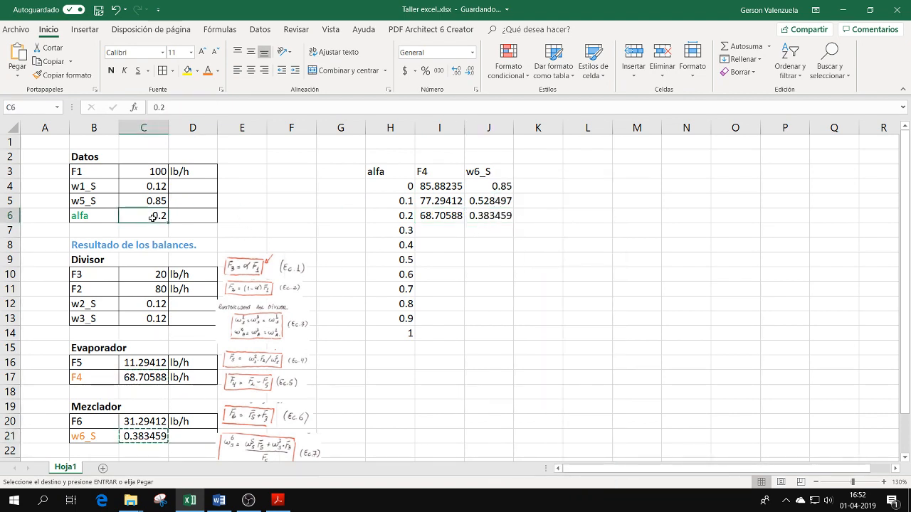
text(0.3)
key(Return)
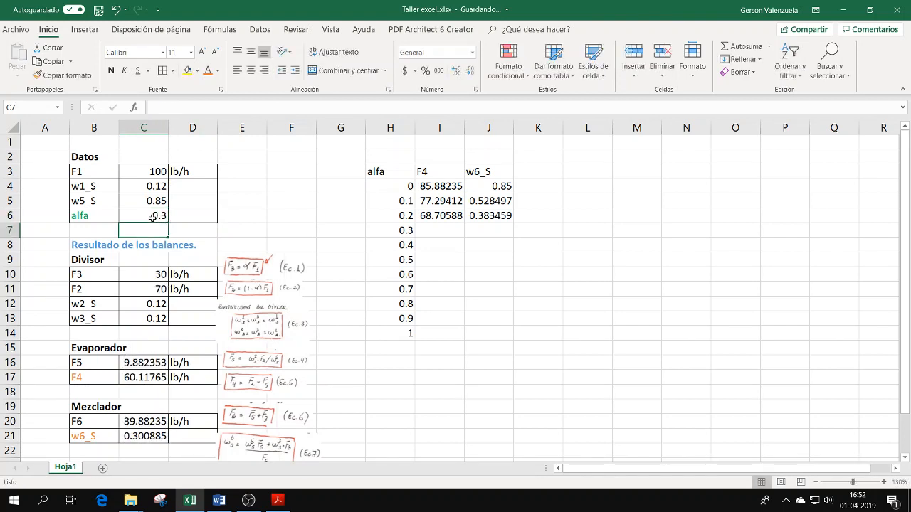
click(149, 377)
key(ctrl+c)
right_click(441, 228)
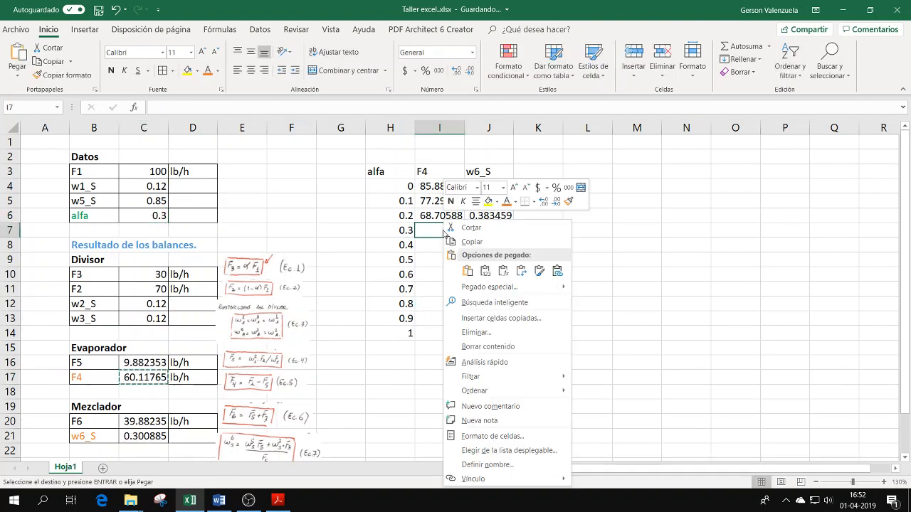
click(485, 270)
Copy the w6_S result from C21 and paste it into J7 as a value only.
click(145, 437)
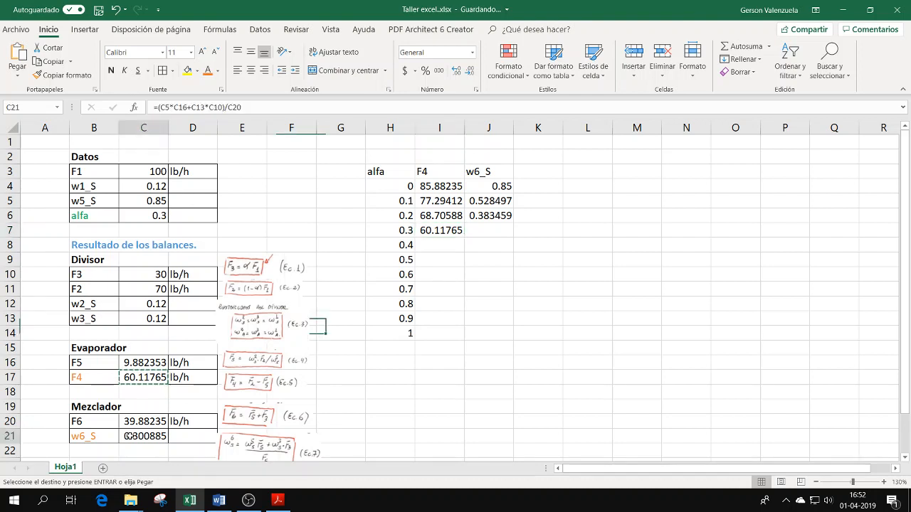
key(ctrl+c)
click(492, 228)
right_click(493, 228)
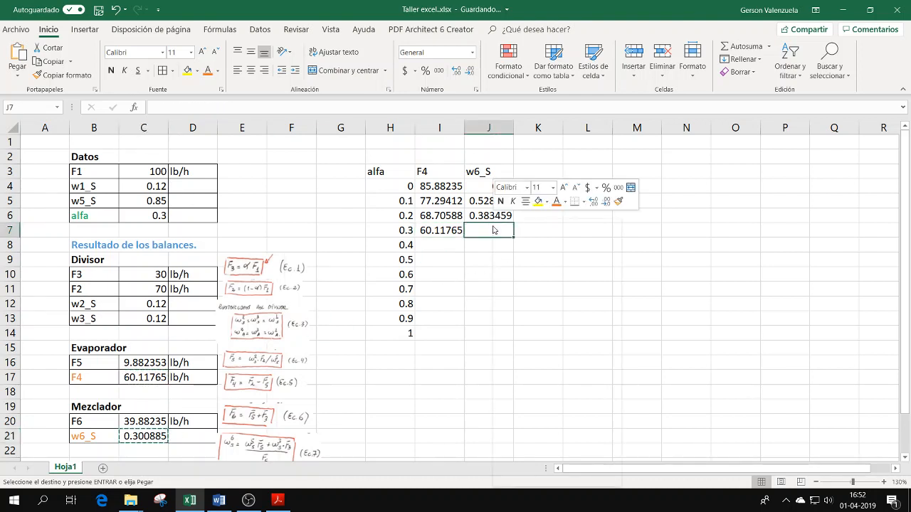
click(532, 266)
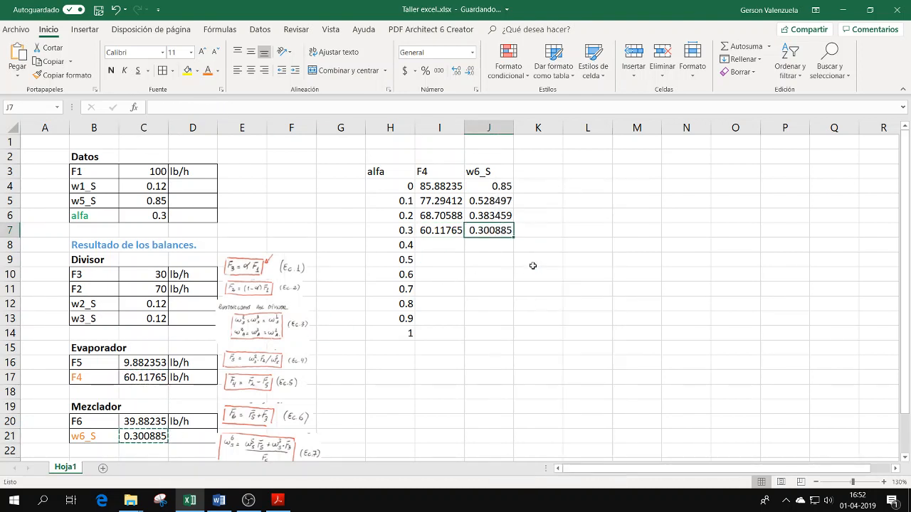
Set alfa in C6 to 0.4 and paste the F4 result from C17 into I8 as a value only.
click(163, 221)
text(0.4)
key(Return)
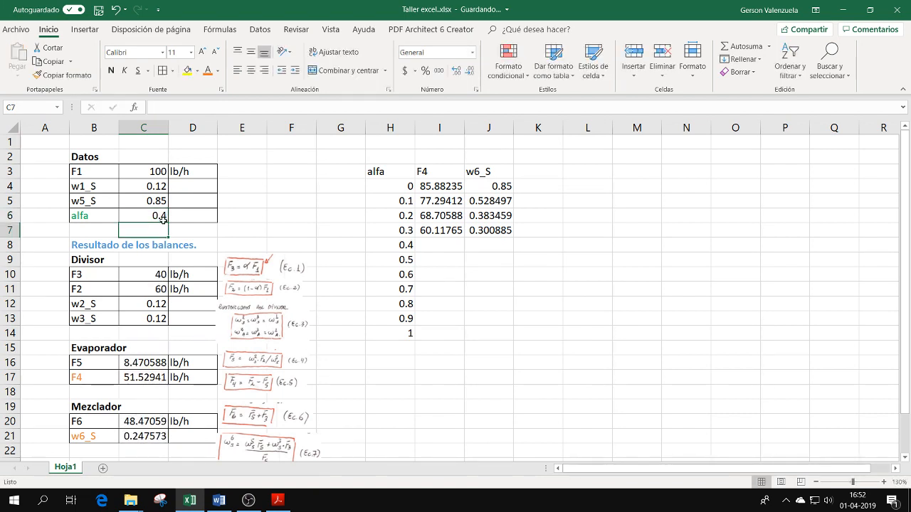
click(146, 318)
click(131, 372)
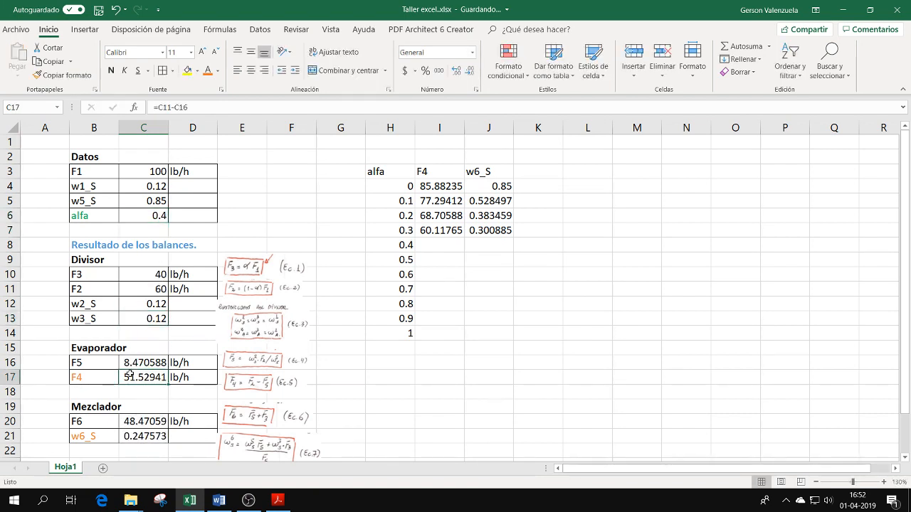
key(ctrl+c)
click(444, 247)
right_click(444, 247)
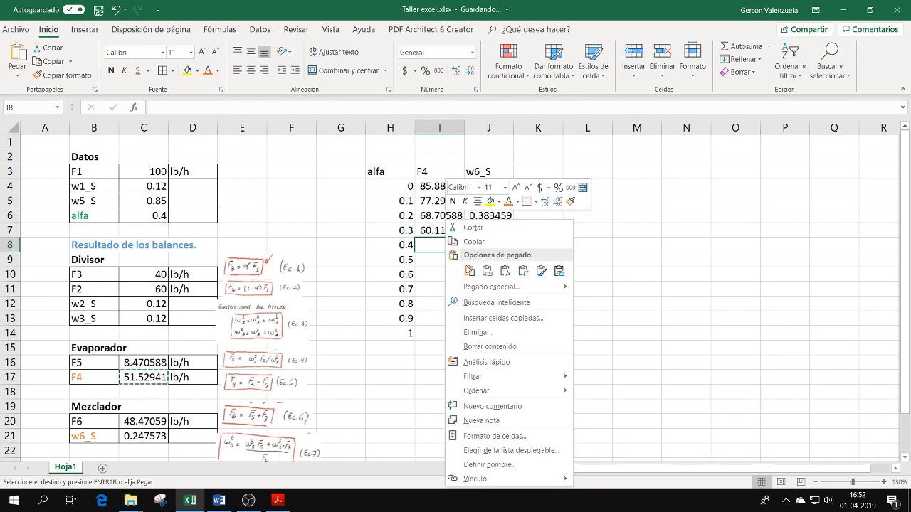
click(487, 271)
Copy the w6_S result from C21 and paste it into J8 as a value only.
click(132, 436)
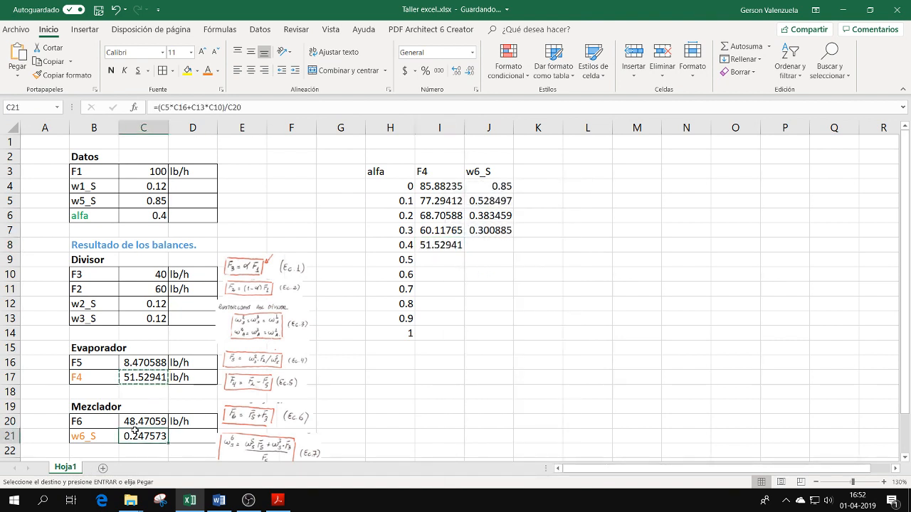
key(ctrl+c)
click(499, 245)
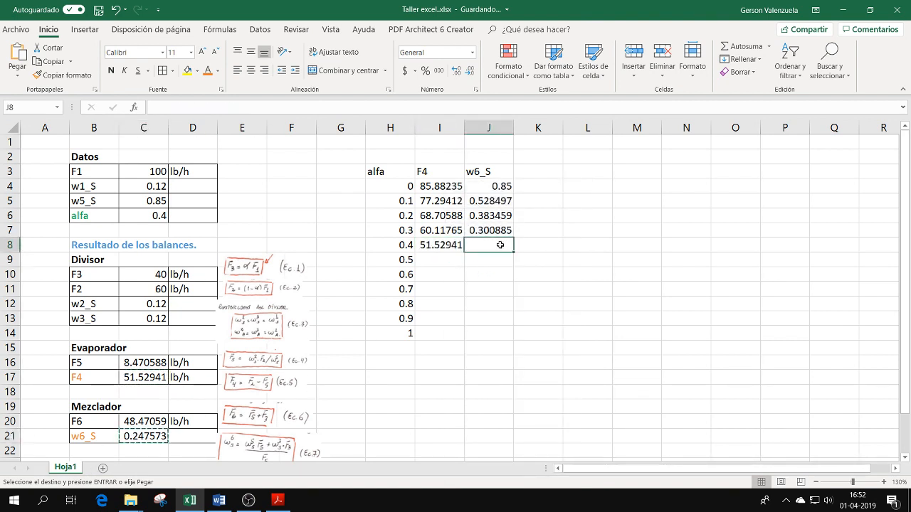
right_click(503, 246)
click(542, 270)
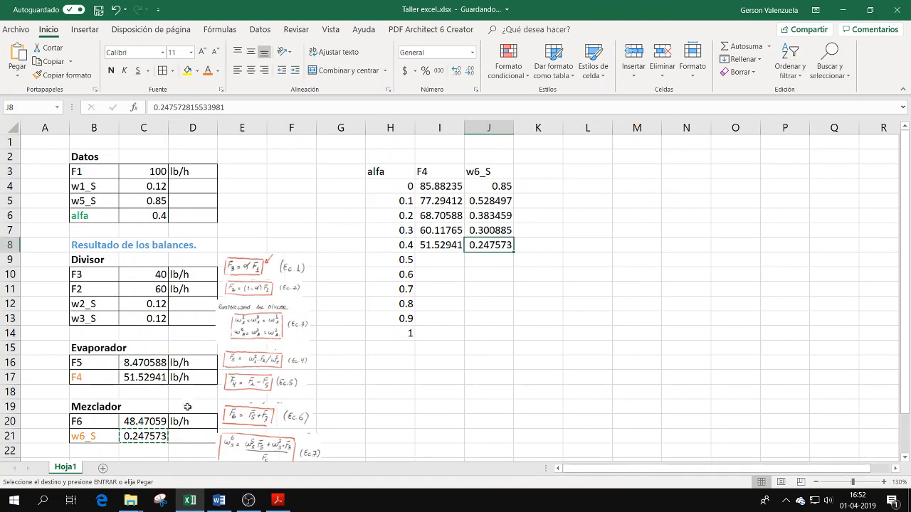
Set alfa in C6 to 0.5 and paste the F4 result from C17 into I9 as a value only.
click(161, 216)
text(0.5)
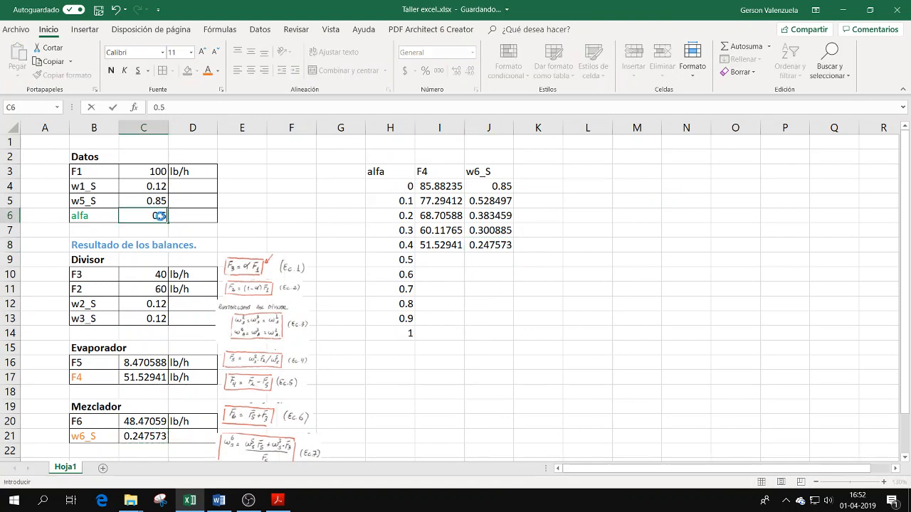
key(Return)
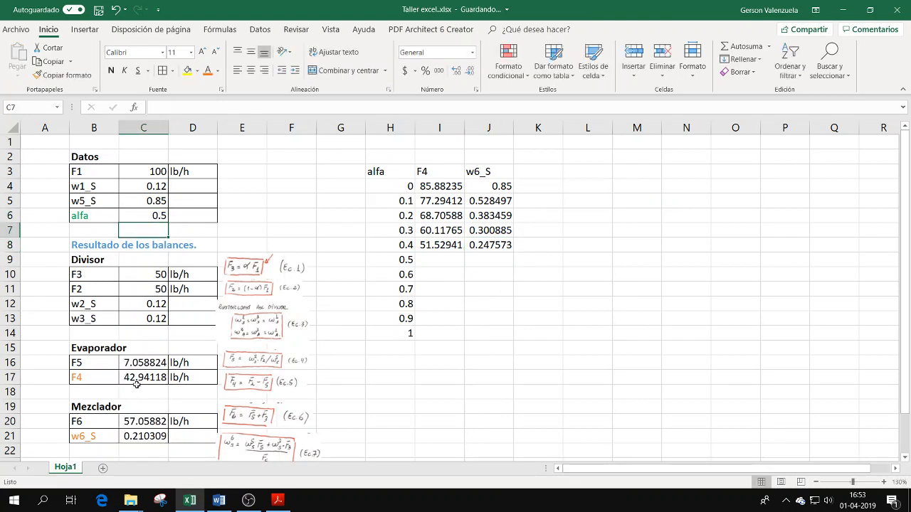
drag(136, 383, 145, 378)
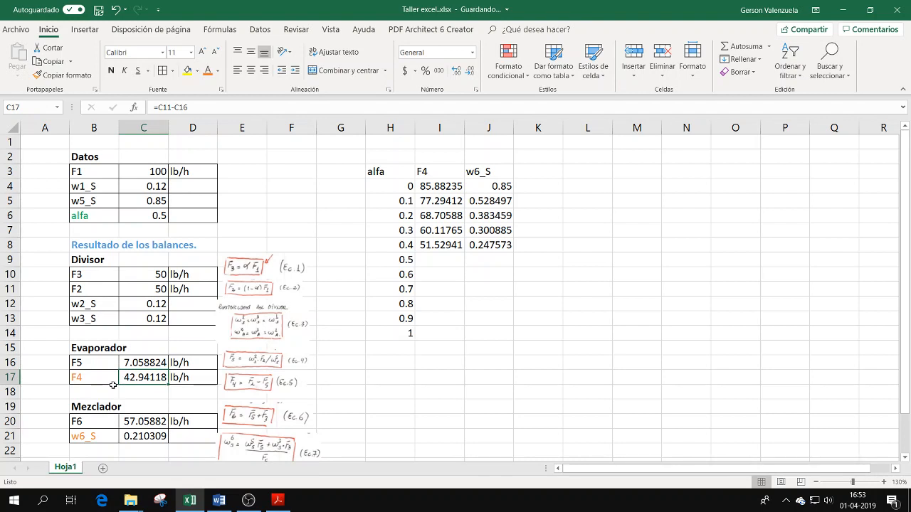
key(ctrl+c)
click(440, 261)
right_click(441, 262)
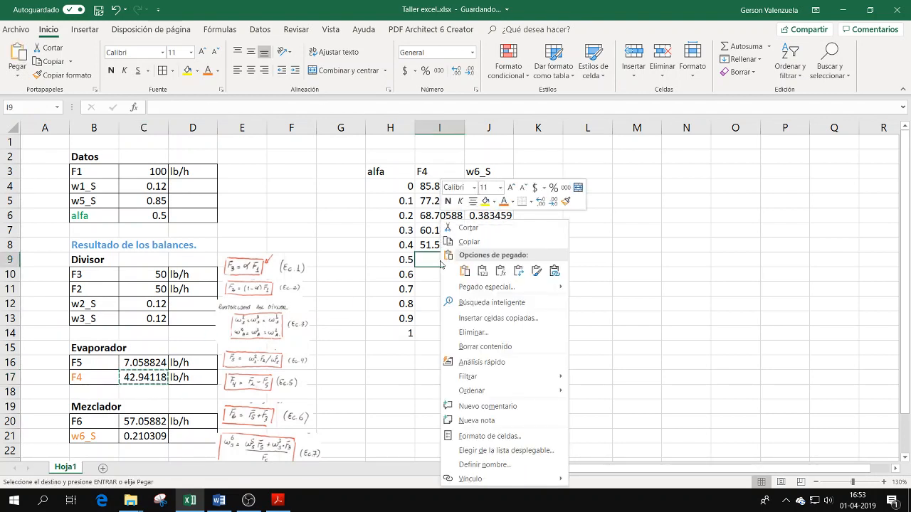
click(476, 269)
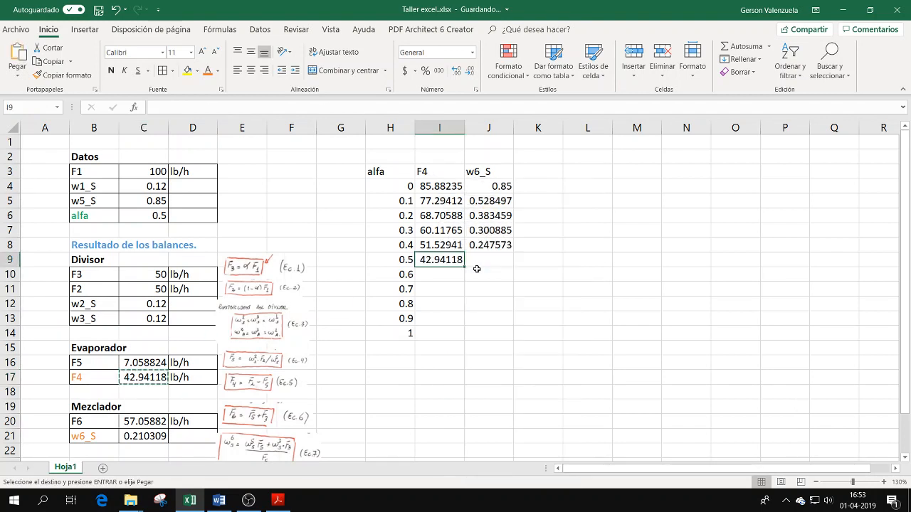
Copy the w6_S result from C21 and paste it into J9 as a value only.
click(151, 437)
key(ctrl+c)
click(476, 248)
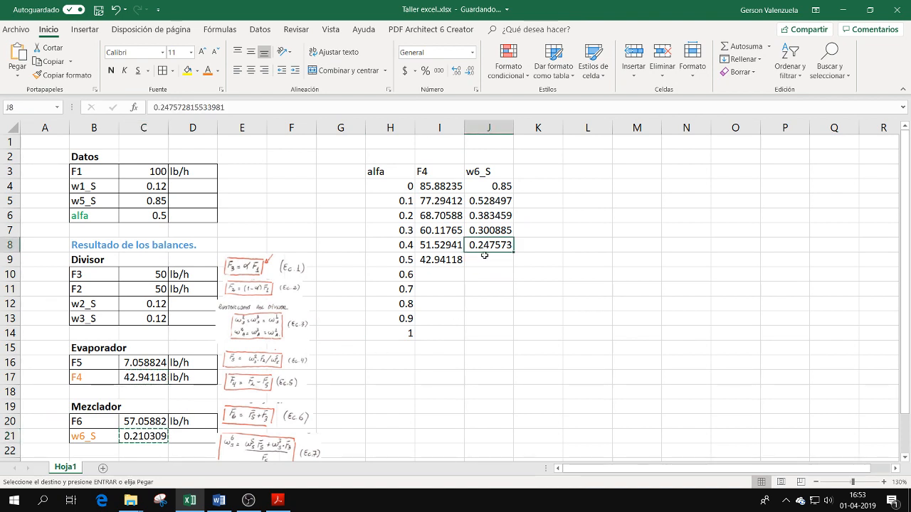
click(478, 257)
right_click(484, 258)
click(528, 271)
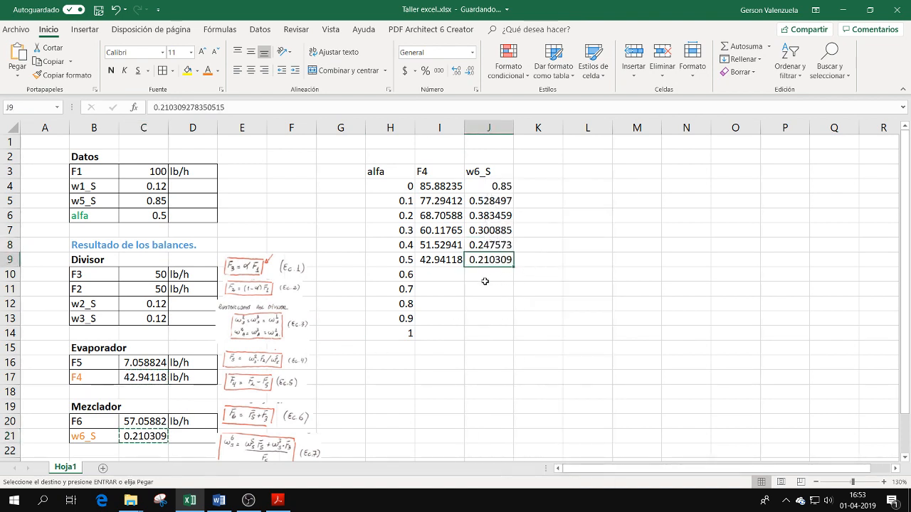
Set alfa in C6 to 0.6 and paste the F4 result from C17 into I10 as a value only.
click(150, 217)
text(0.6)
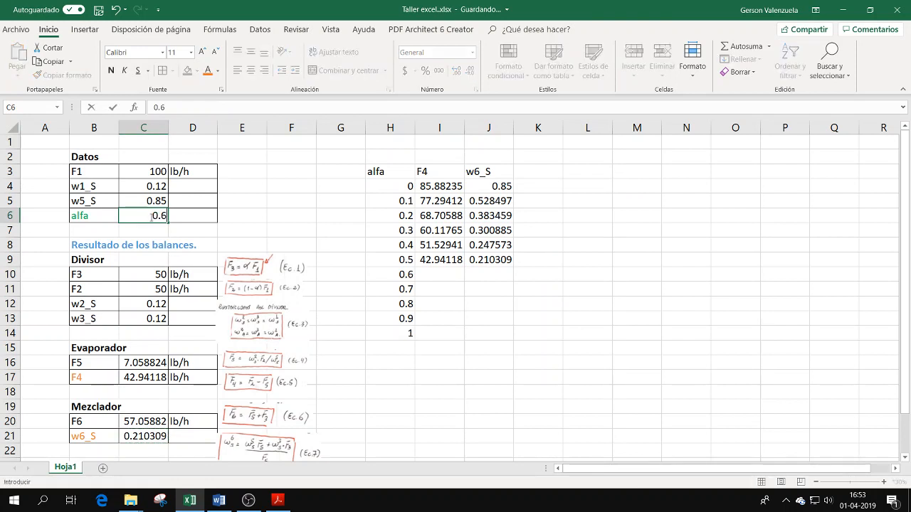
key(Return)
click(143, 377)
key(ctrl+c)
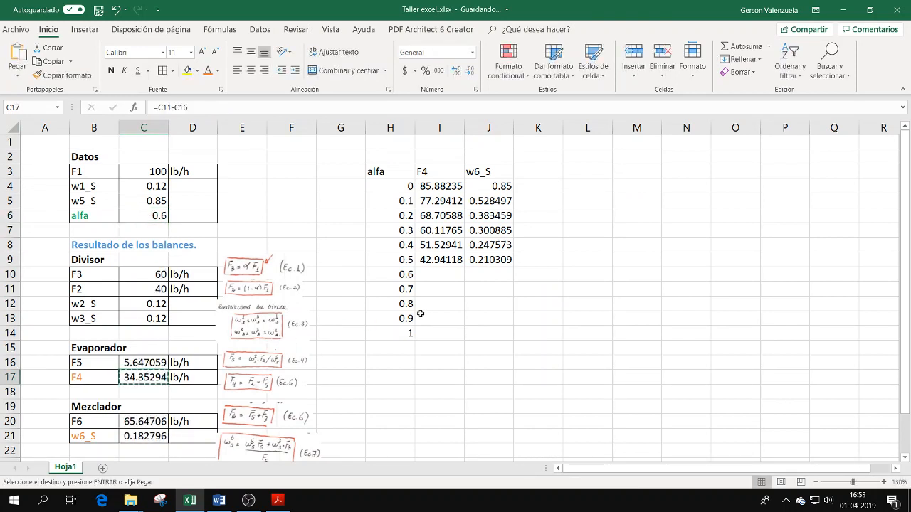
right_click(439, 275)
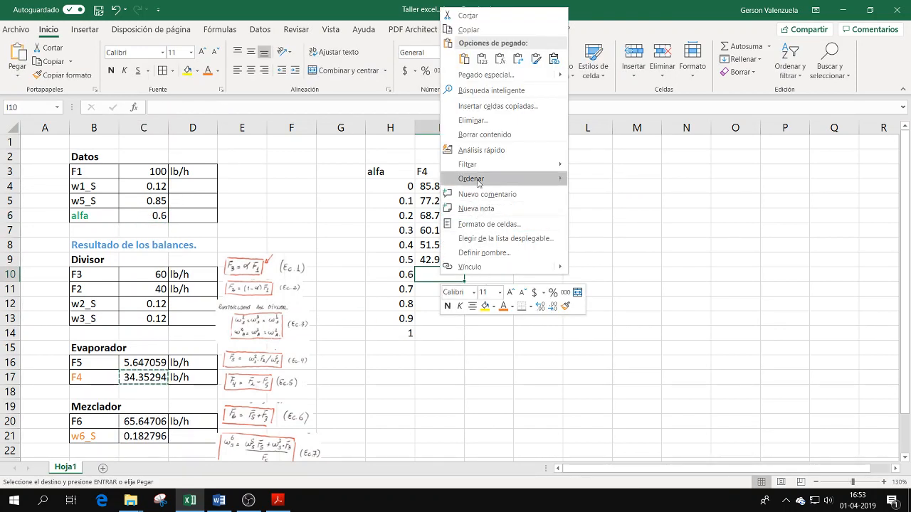
click(499, 60)
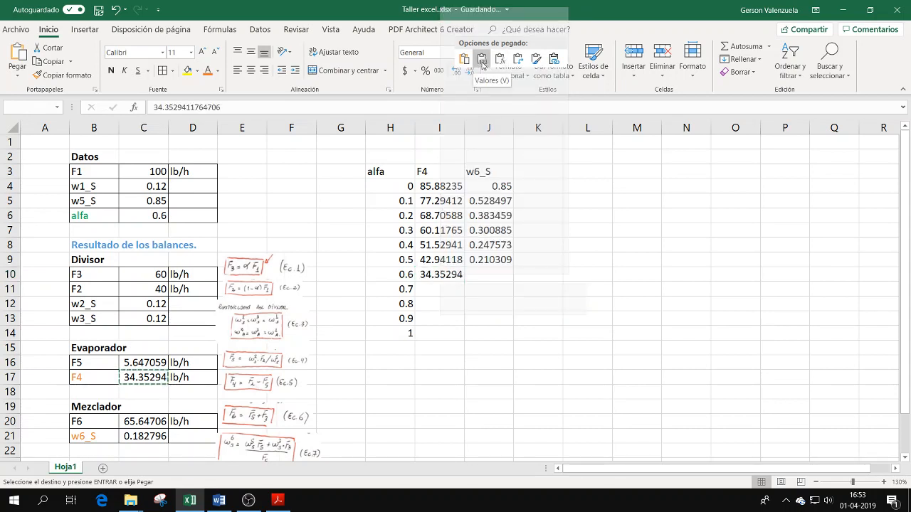
Copy the w6_S result from C21 and paste it into J10 as a value only.
click(139, 438)
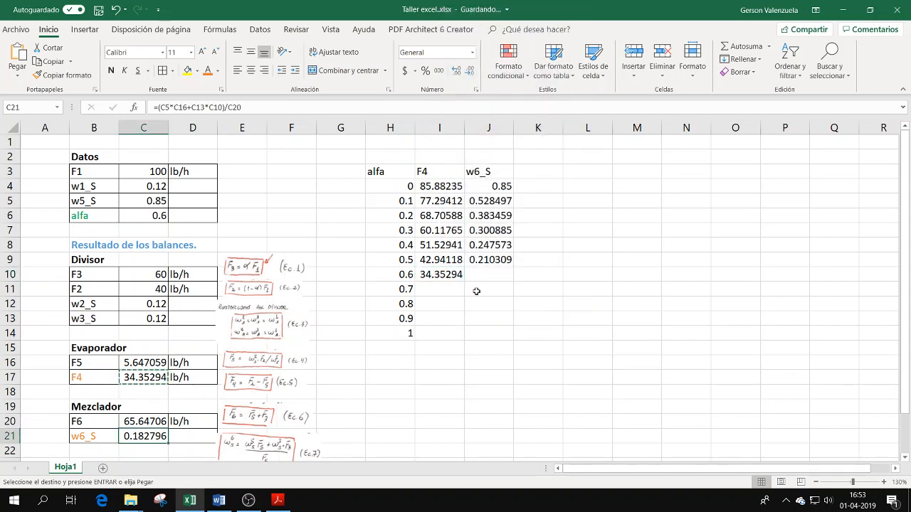
right_click(491, 278)
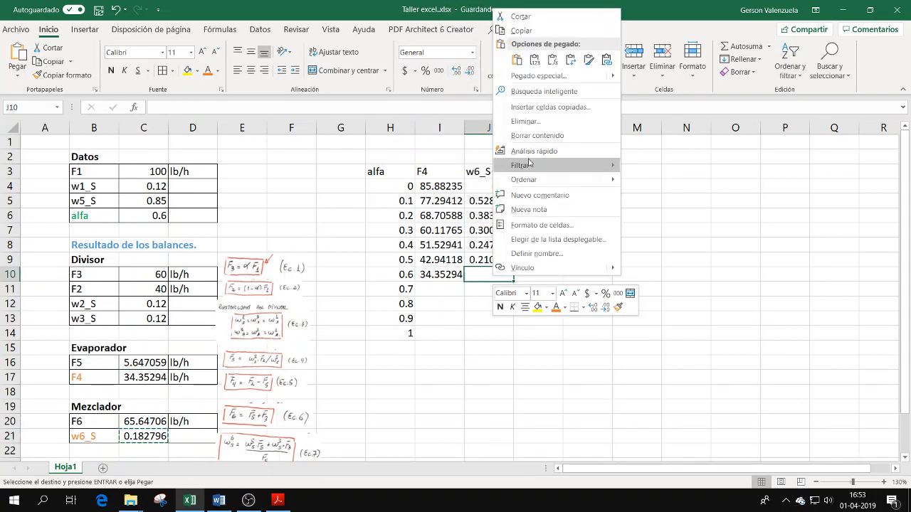
click(535, 59)
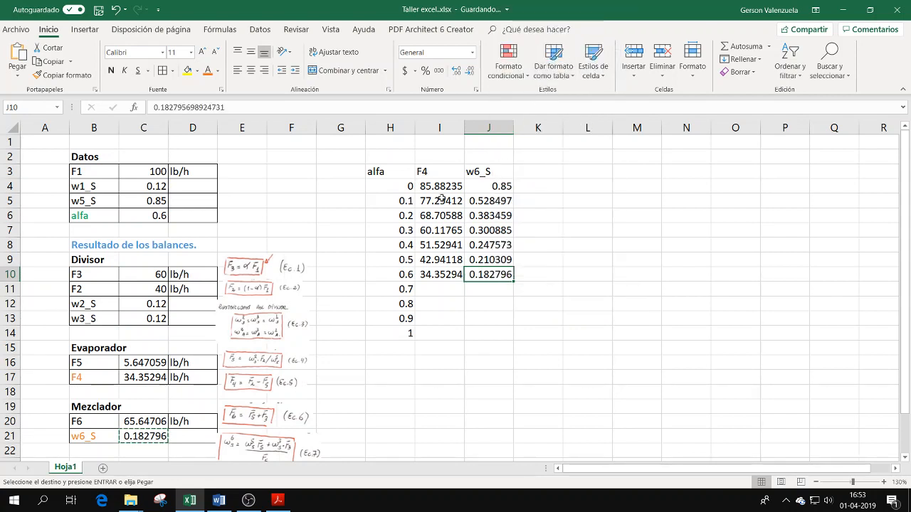
Set alfa in C6 to 0.7 and paste the F4 result from C17 into I11 as a value only.
click(159, 209)
text(0.7)
key(Return)
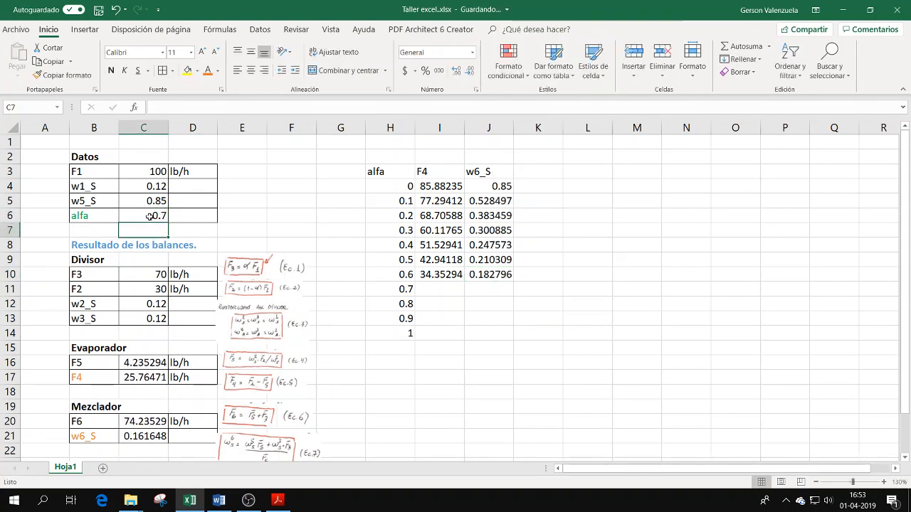
click(135, 374)
key(ctrl+c)
click(434, 291)
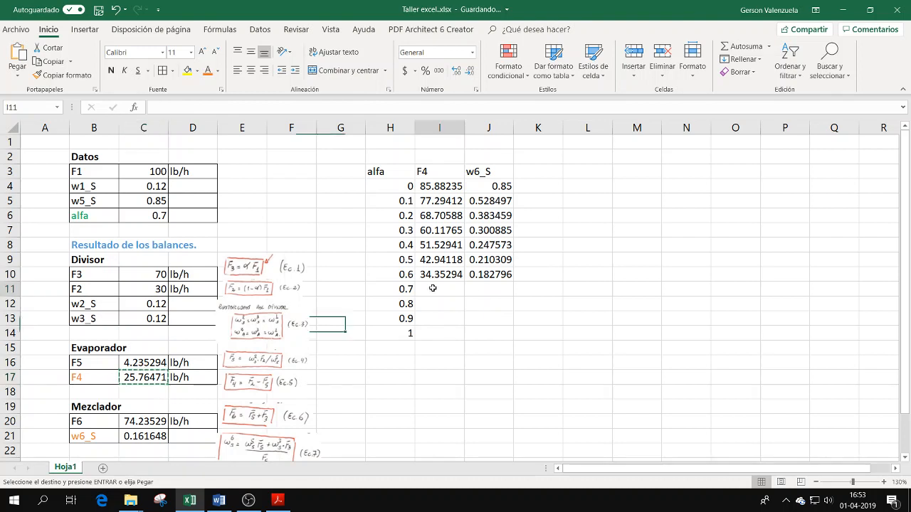
right_click(434, 290)
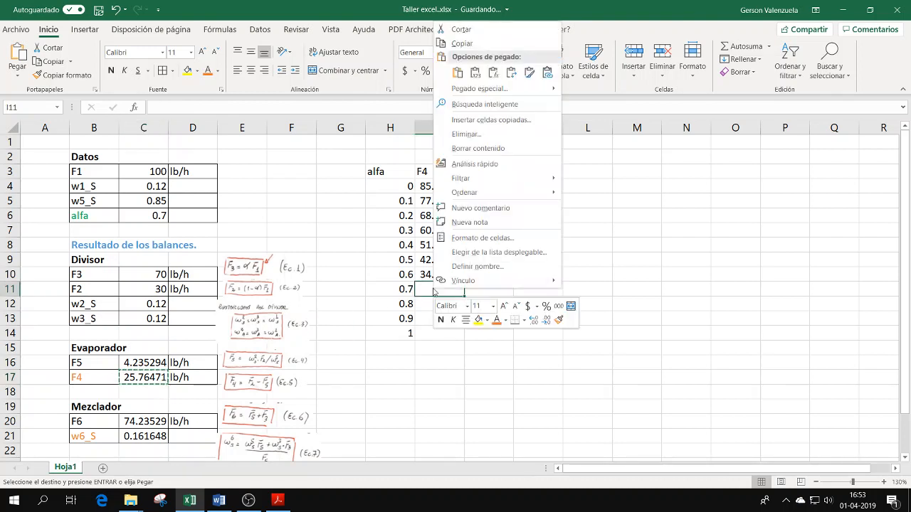
click(474, 73)
Copy the w6_S result from C21 and paste it into J11 as a value only.
click(143, 436)
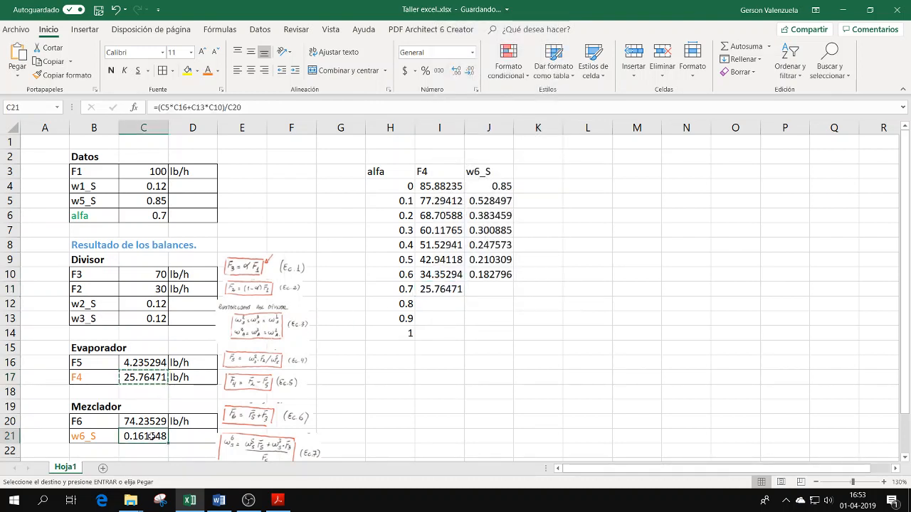
key(ctrl+c)
click(494, 289)
right_click(495, 291)
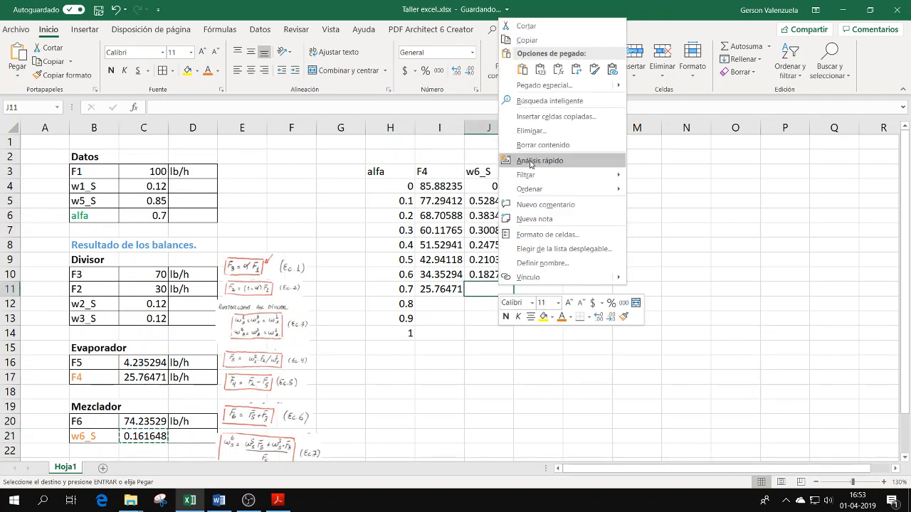
click(540, 69)
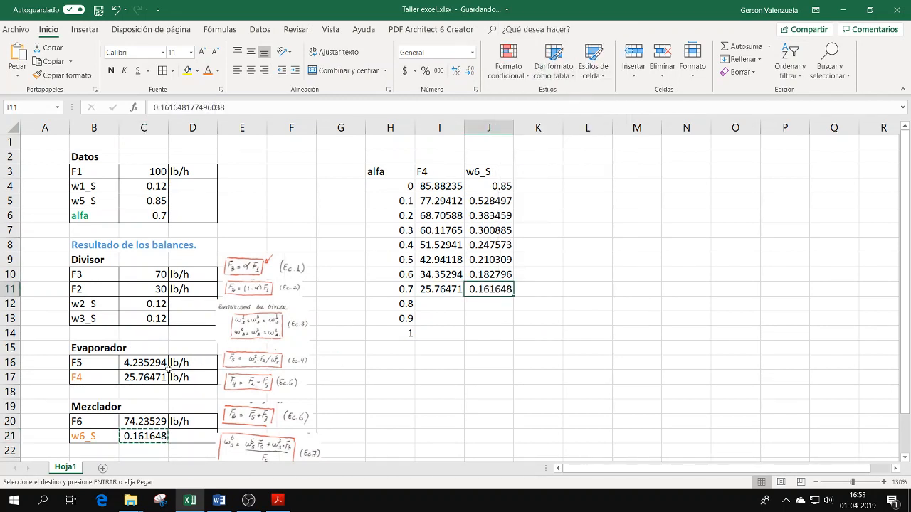
Set alfa in C6 to 0.8 and paste the F4 result from C17 into I12 as a value only.
click(168, 215)
key(Left)
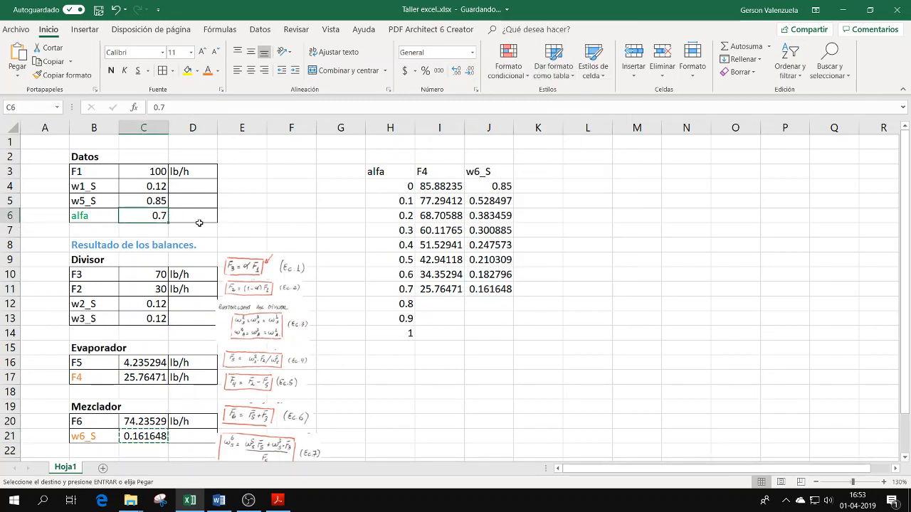
text(0.8)
key(Return)
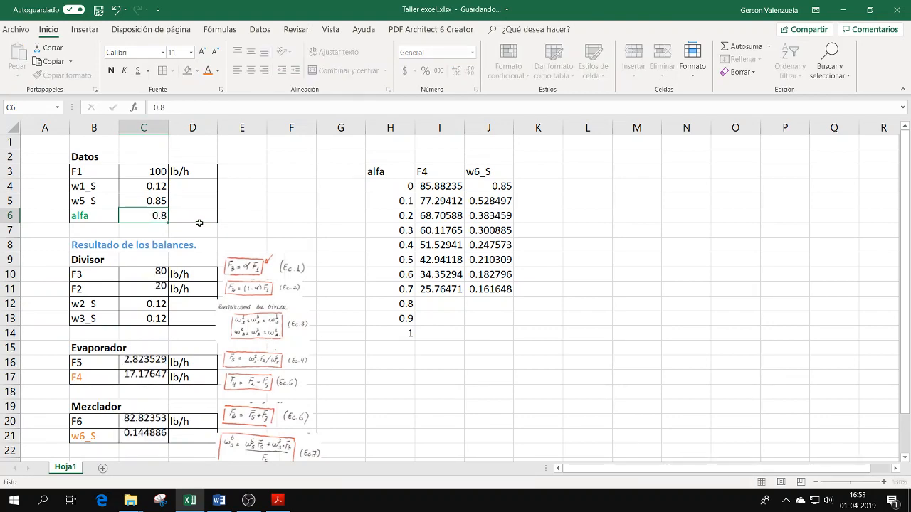
click(142, 377)
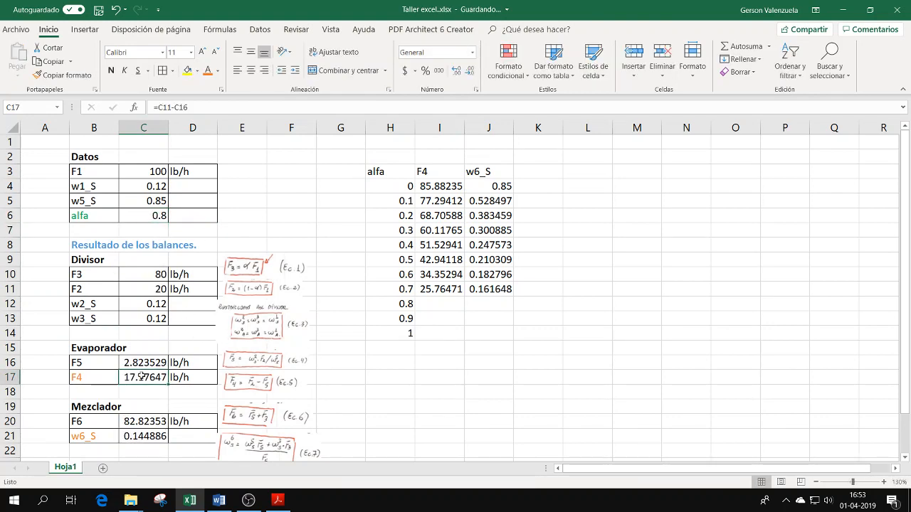
key(ctrl+c)
click(442, 304)
right_click(442, 305)
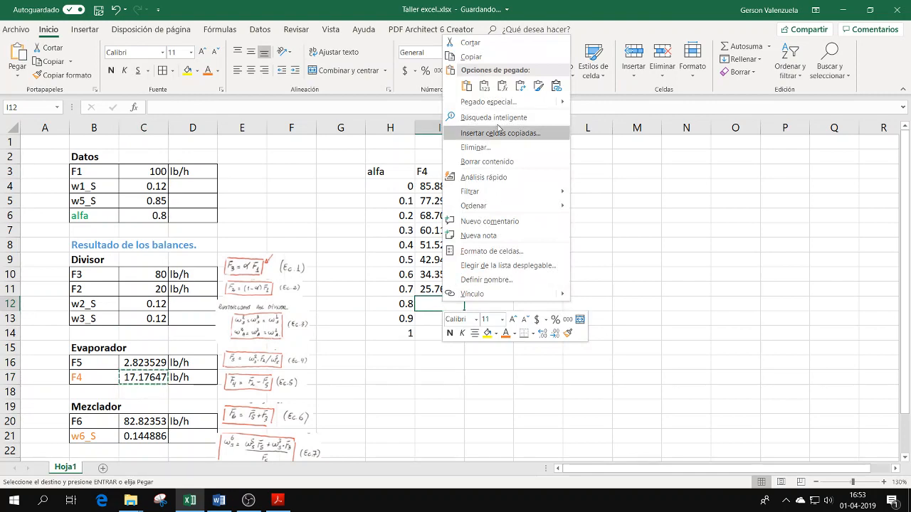
click(484, 85)
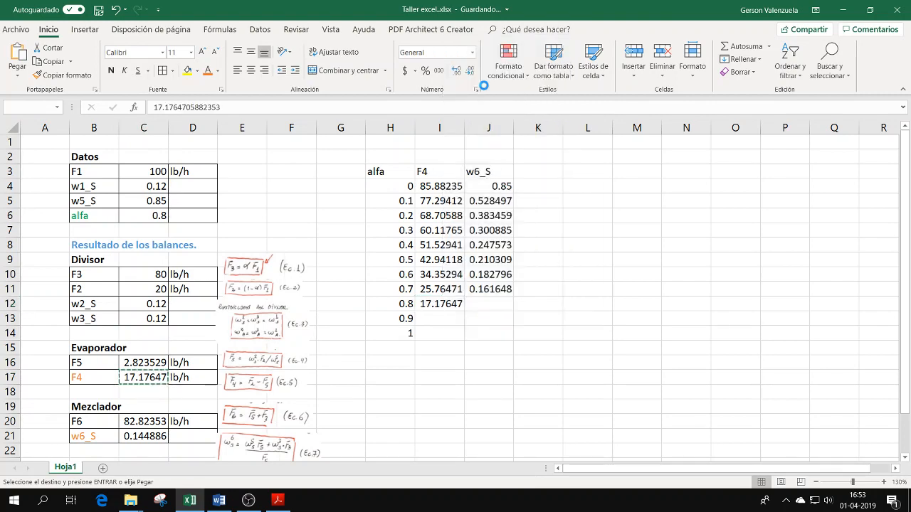
Copy the w6_S result from C21 and paste it into J12 as a value only.
click(138, 437)
key(ctrl+c)
right_click(483, 303)
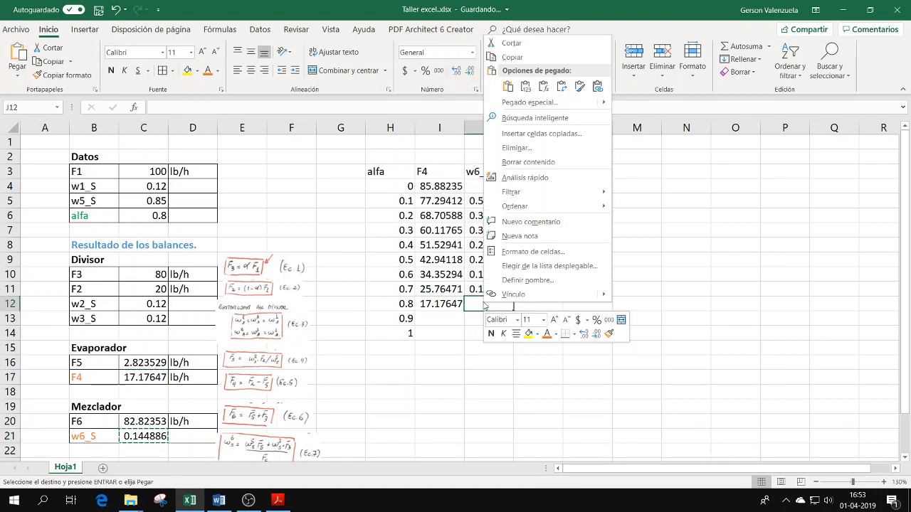
click(524, 86)
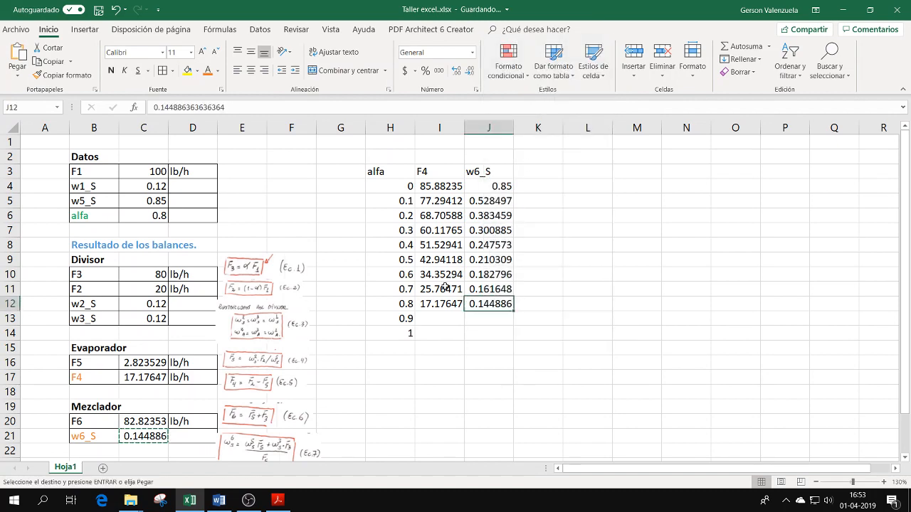
Set alfa in C6 to 0.9 and paste the F4 result from C17 into I13 as a value only.
click(146, 216)
text(0.9)
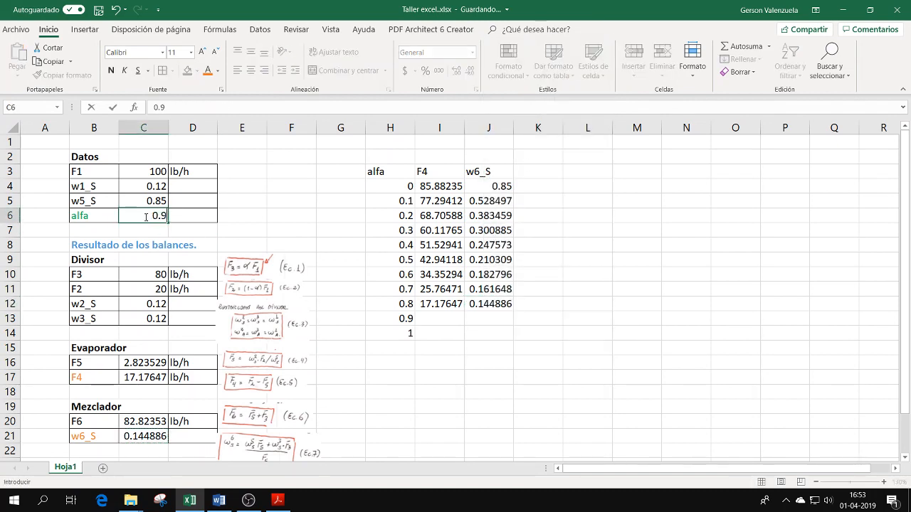
key(Return)
click(143, 377)
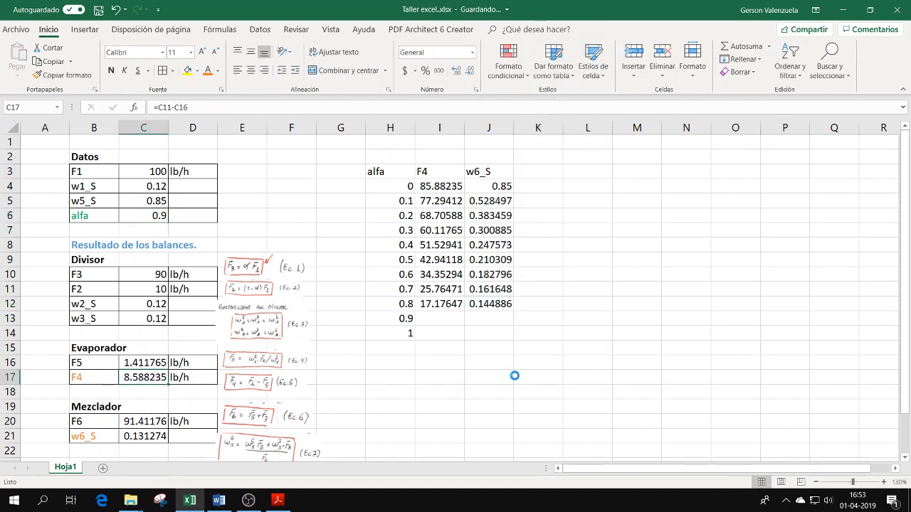
key(ctrl+c)
right_click(450, 322)
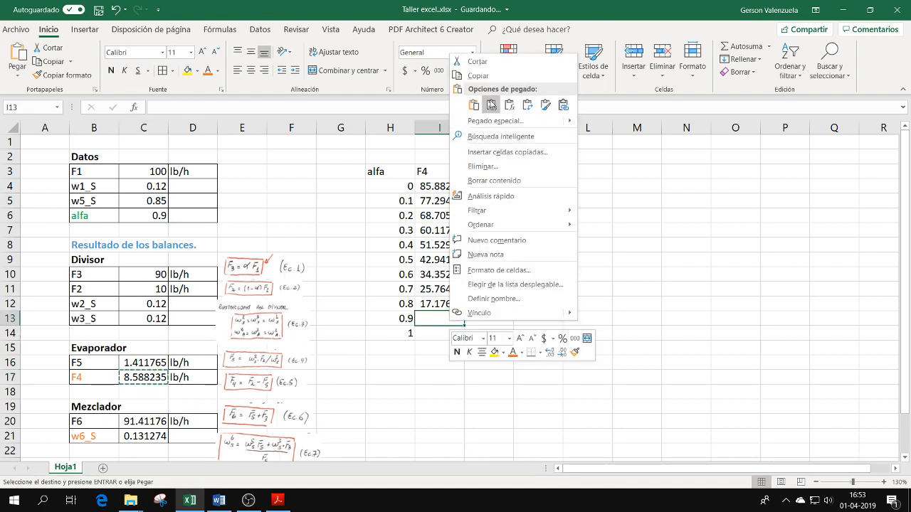
click(490, 82)
Copy the w6_S result from C21 and paste it into J13 as a value only.
click(144, 436)
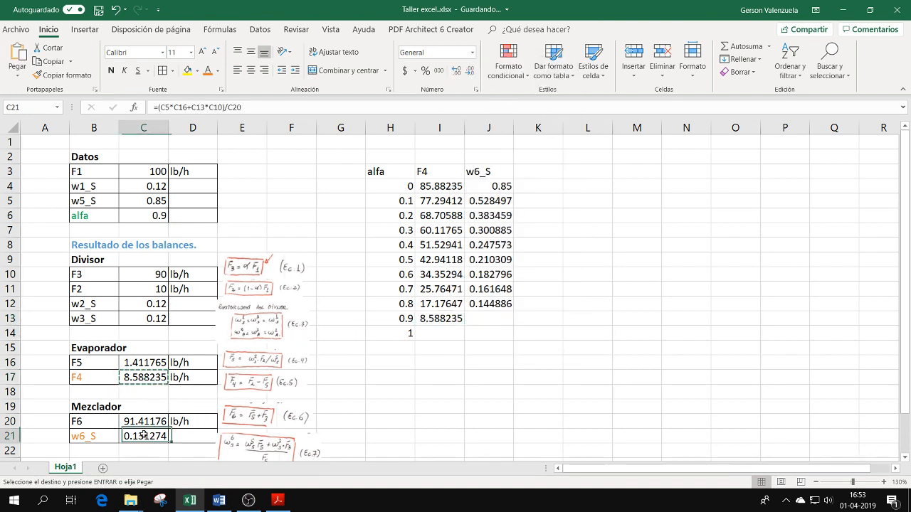
right_click(505, 324)
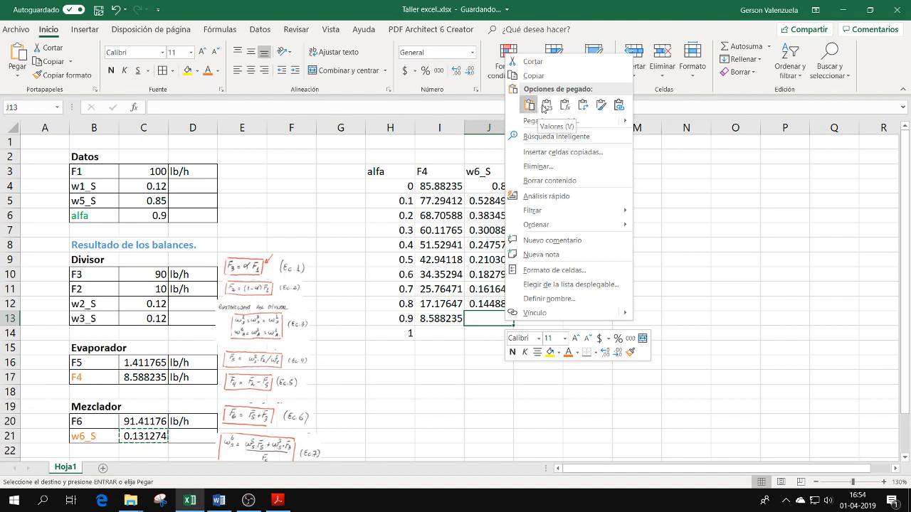
click(546, 105)
Set alfa in C6 to 1 and paste the F4 result from C17 into I14 as a value only.
click(147, 211)
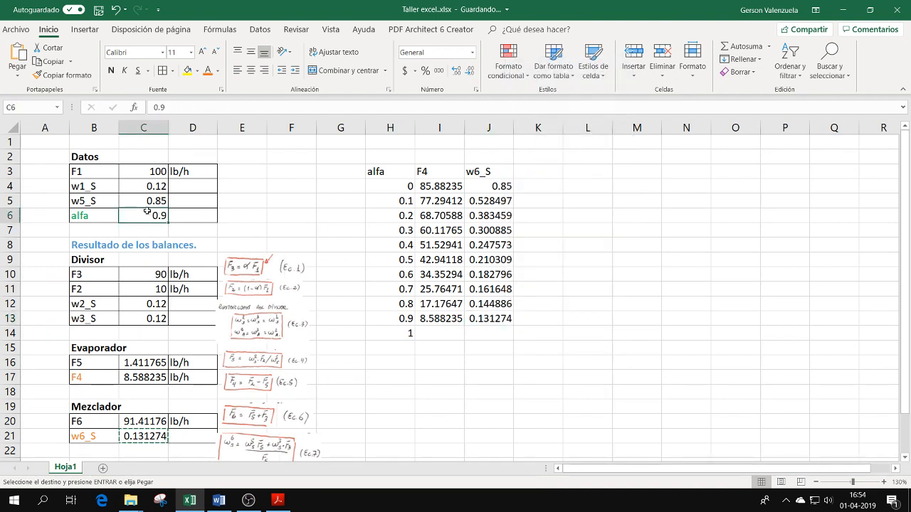
text(1)
key(Return)
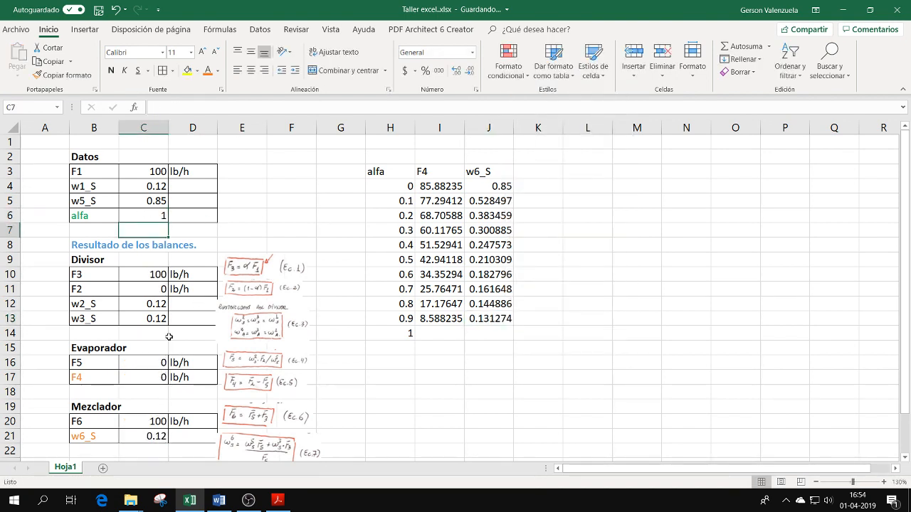
click(145, 375)
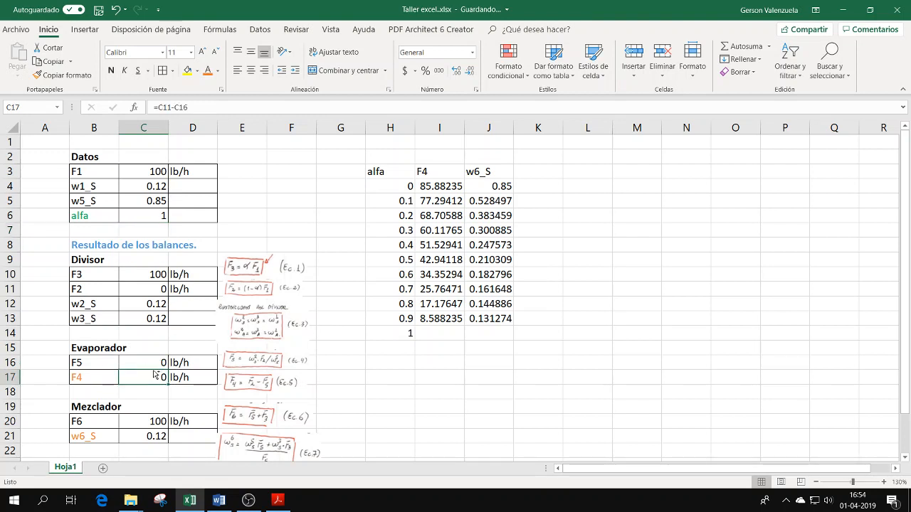
key(ctrl+c)
click(435, 334)
right_click(435, 334)
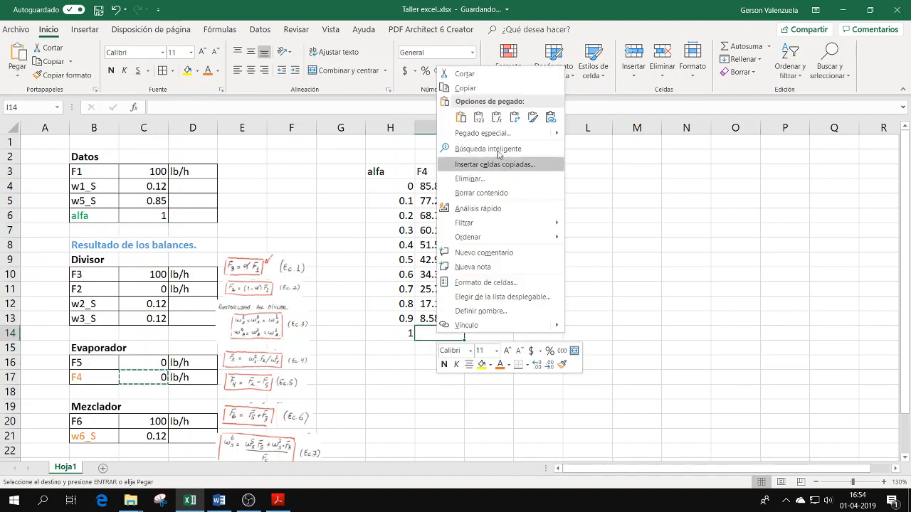
click(461, 118)
Copy the w6_S result from C21 and paste it into J14 as a value only.
click(166, 436)
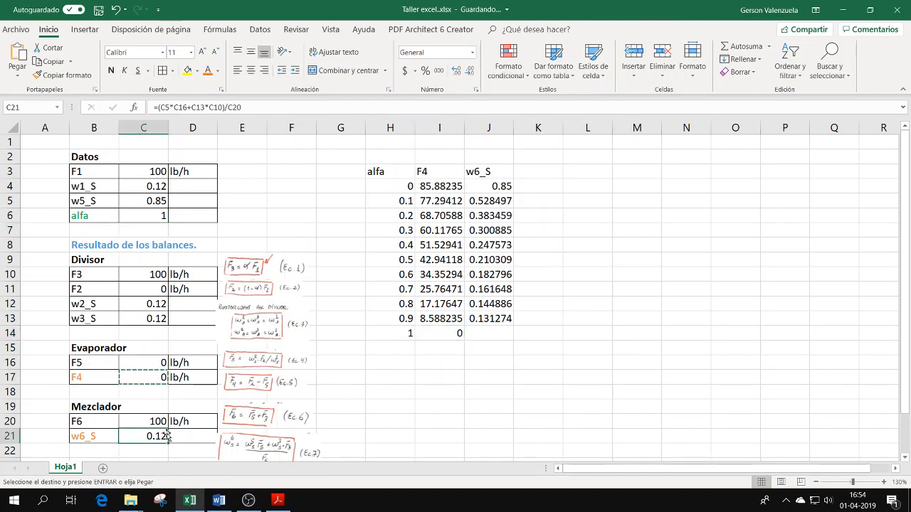
key(ctrl+c)
click(495, 332)
right_click(495, 331)
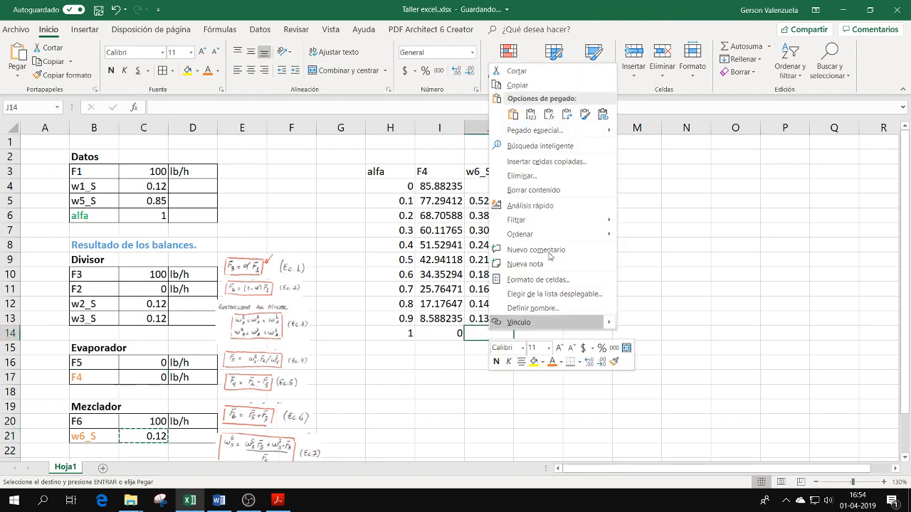
click(526, 114)
click(459, 420)
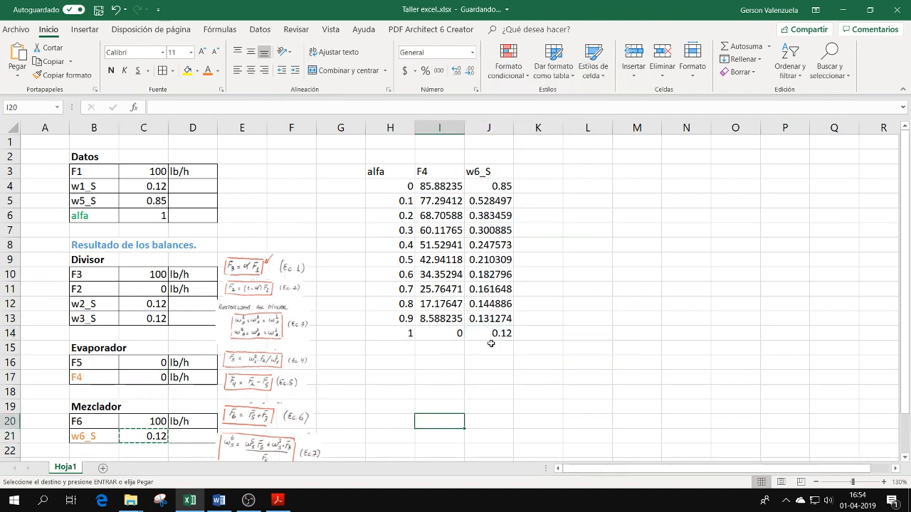
drag(390, 173, 498, 333)
click(449, 386)
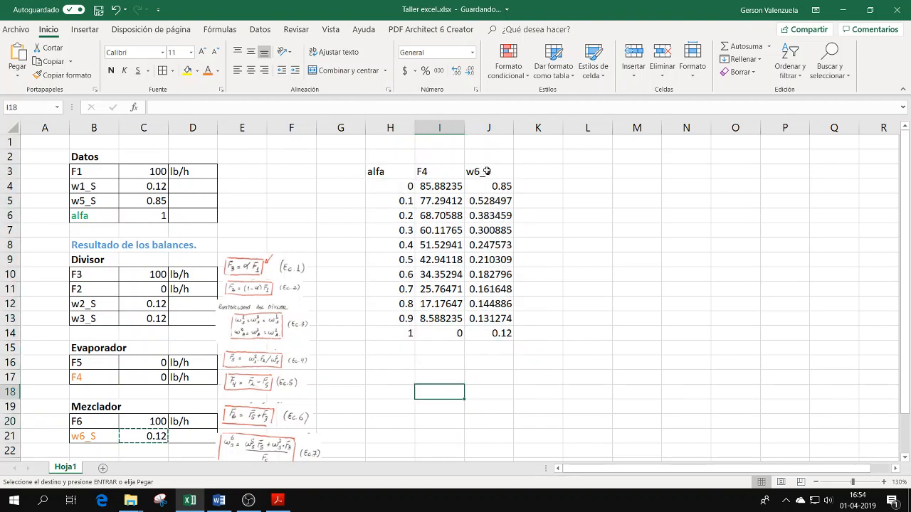
drag(486, 172, 492, 335)
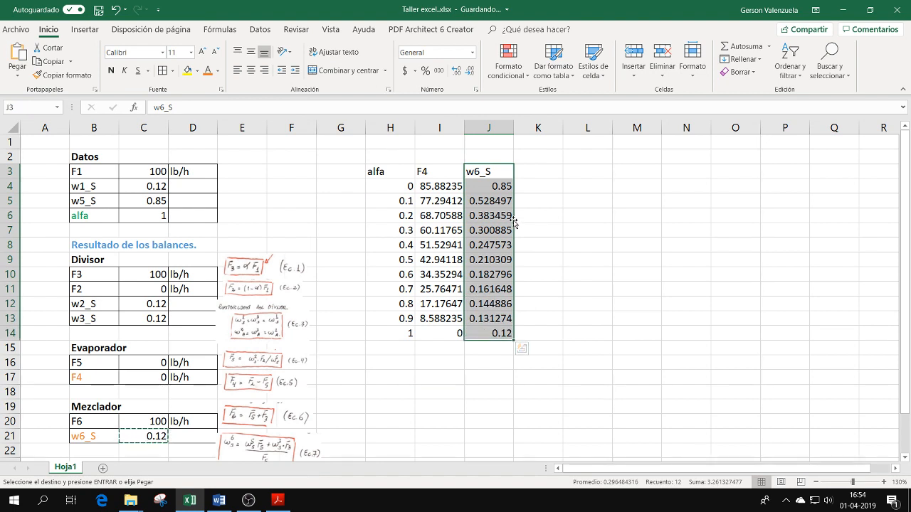
click(454, 358)
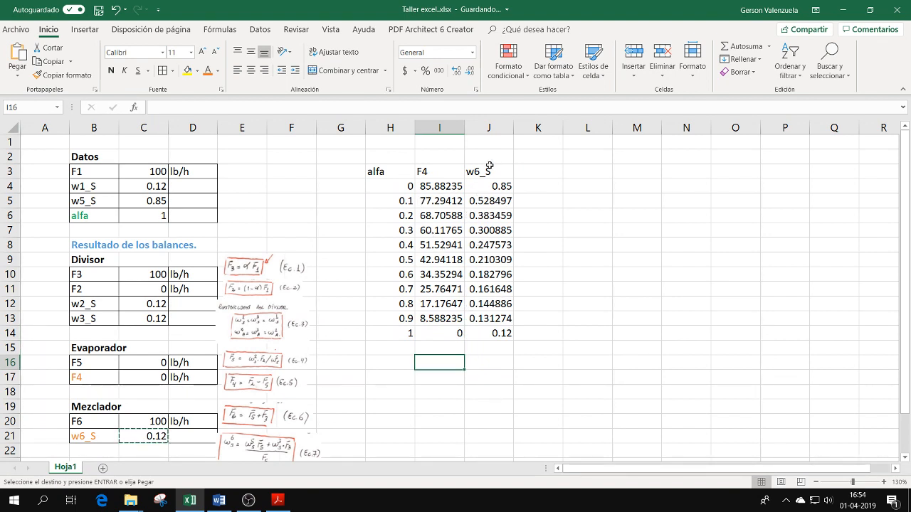
Move the w6_S column from J3:J14 to M3:M14 and copy the alfa column H3:H14 into L3:L14.
drag(490, 167, 512, 336)
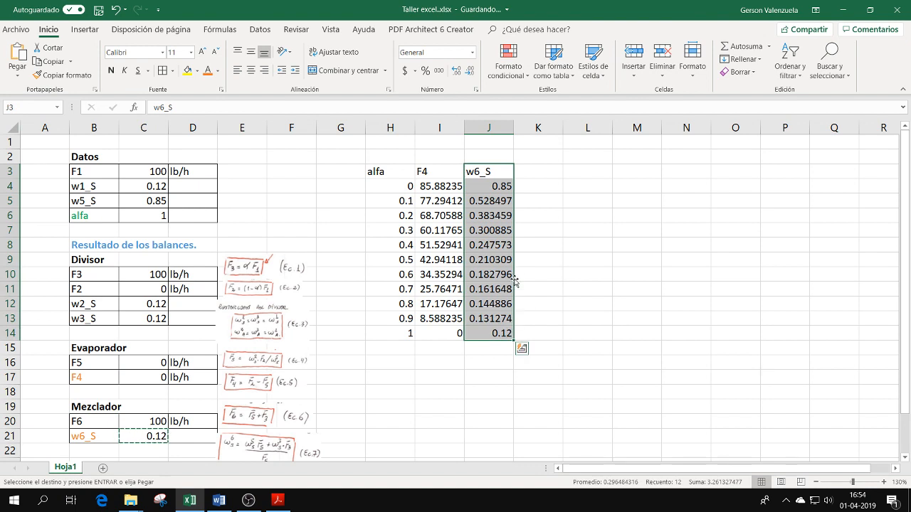
drag(515, 281, 637, 280)
drag(390, 176, 390, 335)
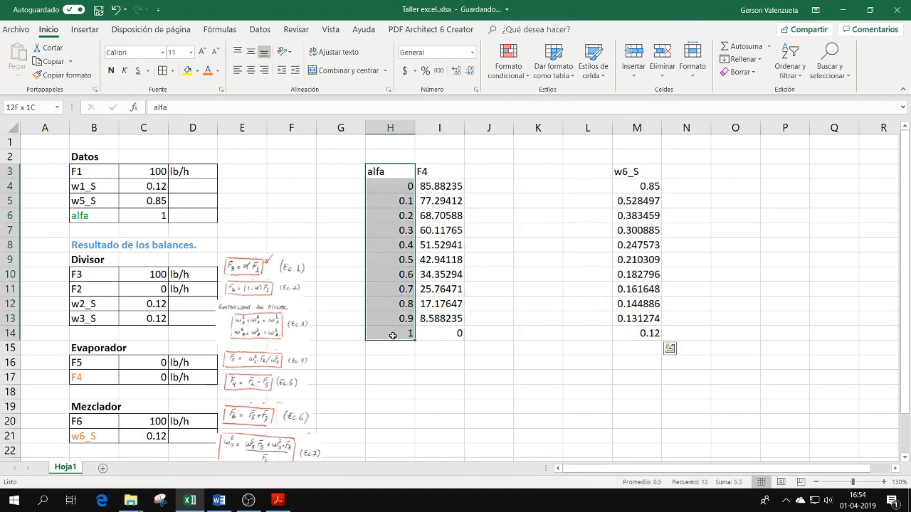
key(ctrl+c)
click(591, 173)
key(ctrl+v)
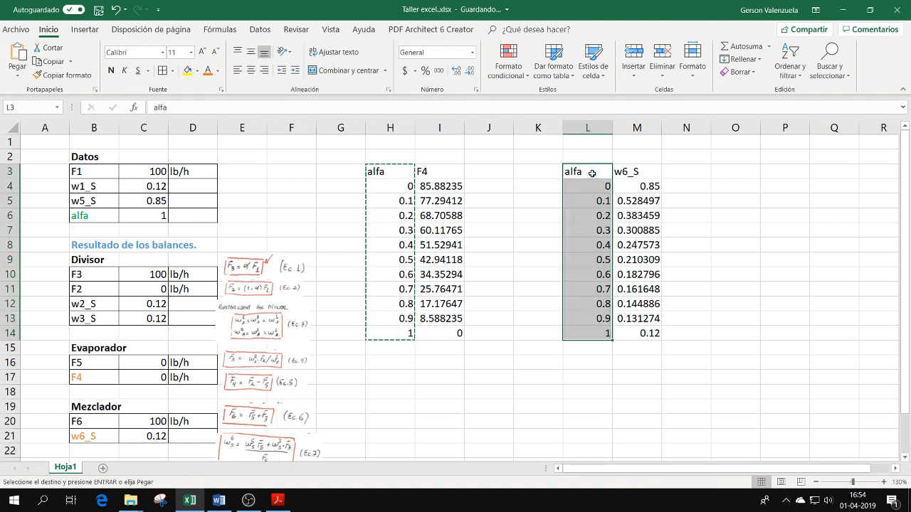
click(590, 405)
Apply all borders to the alfa–F4 table in H3:I14 and the alfa–w6_S table in L3:M14.
drag(391, 172, 445, 331)
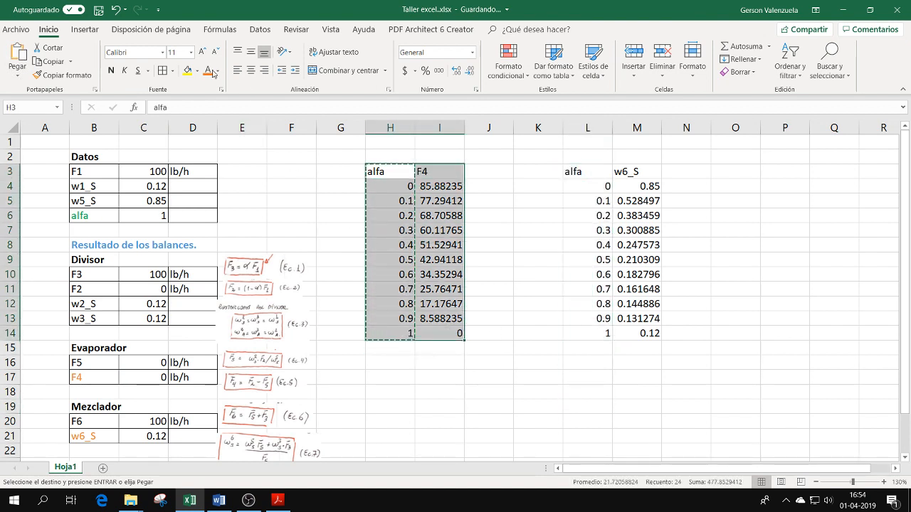
click(163, 71)
drag(583, 171, 637, 333)
click(163, 71)
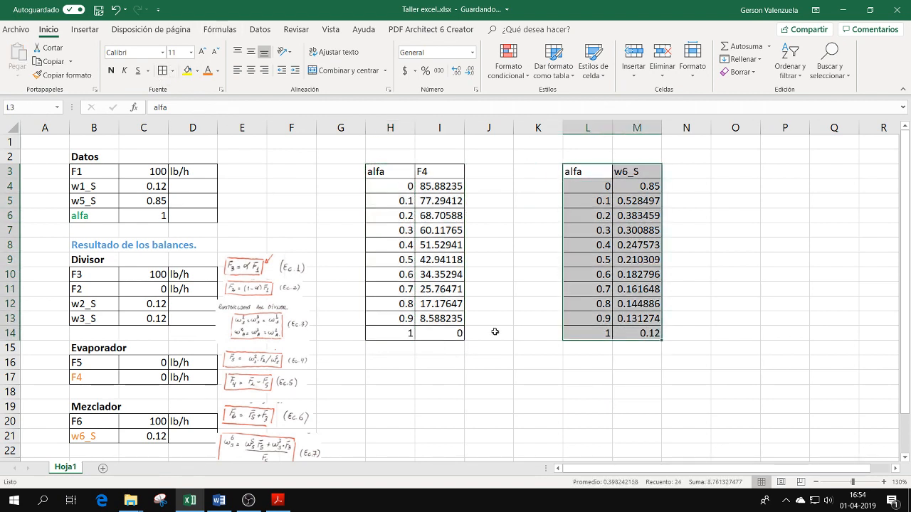
click(538, 362)
Center the header cells of both tables, H3:I3 and L3:M3.
drag(398, 176, 441, 175)
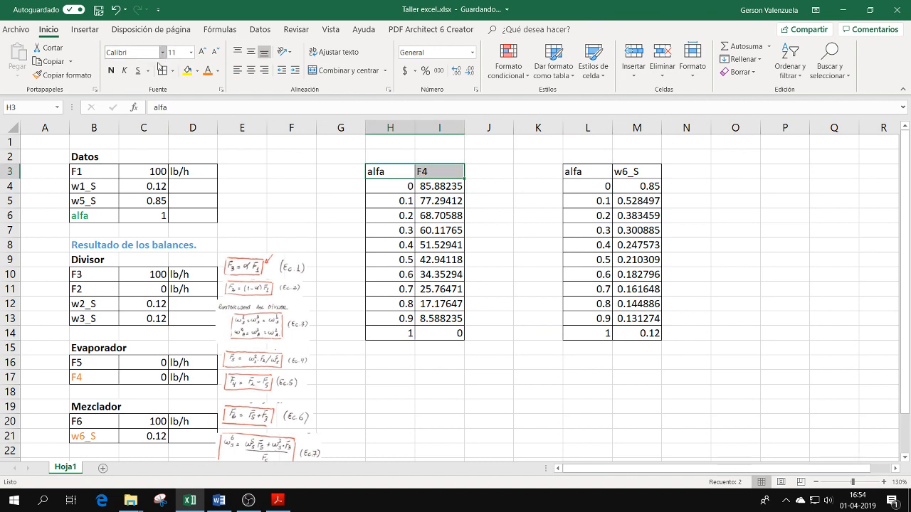
click(251, 70)
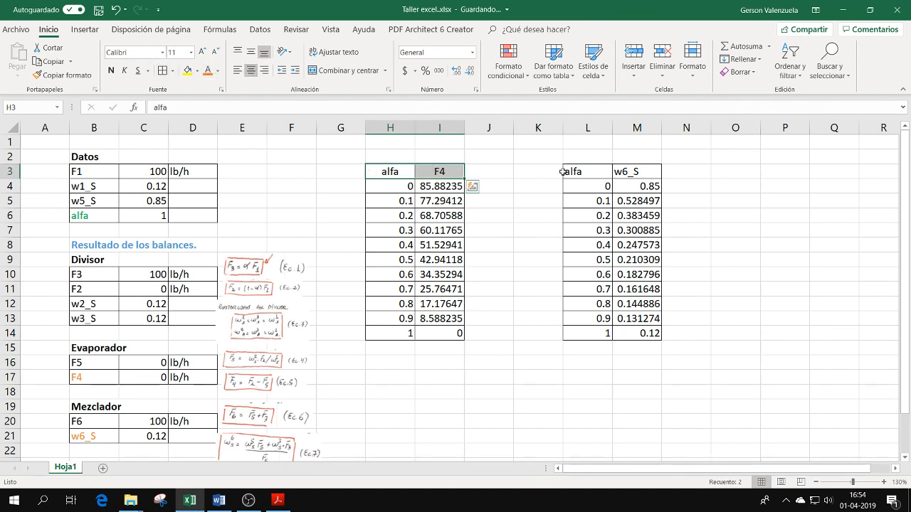
drag(564, 171, 637, 171)
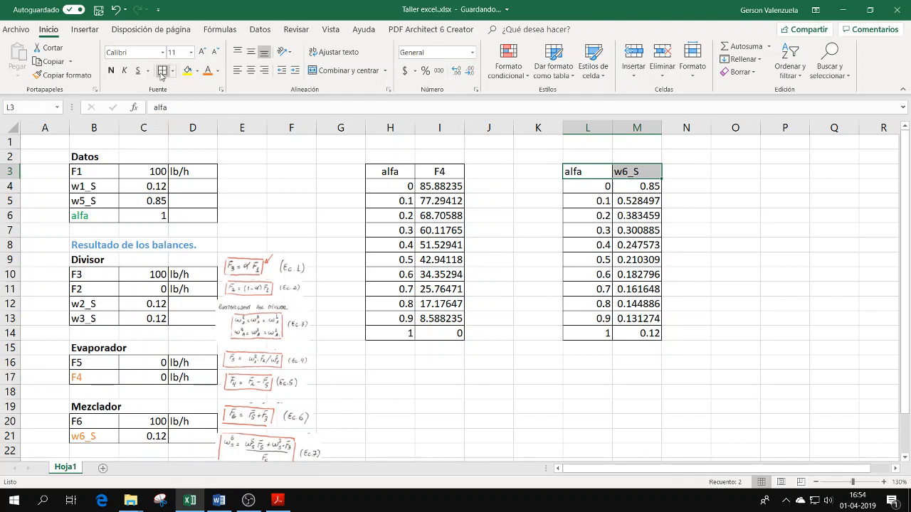
click(251, 70)
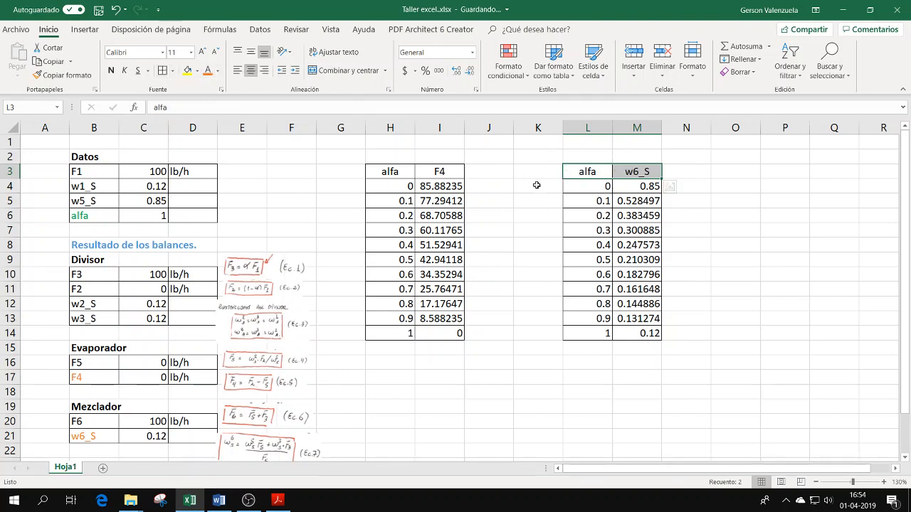
click(669, 187)
click(696, 170)
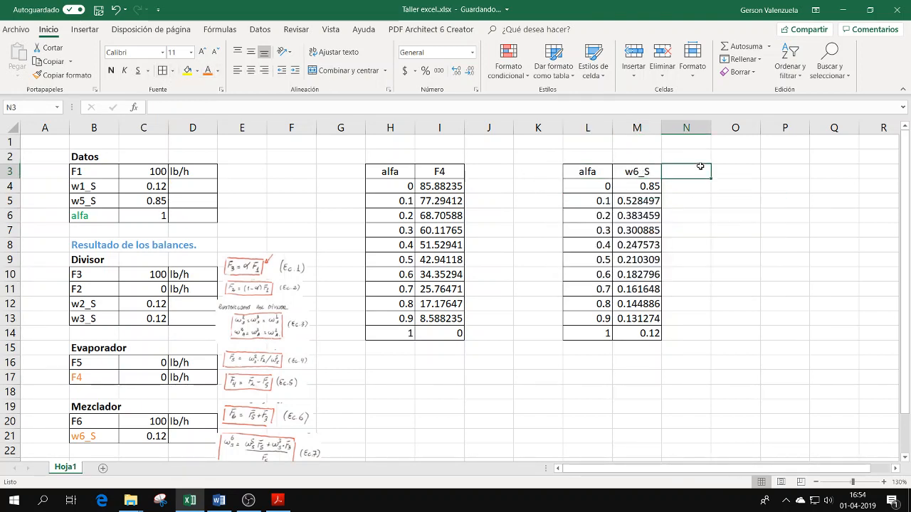
click(714, 257)
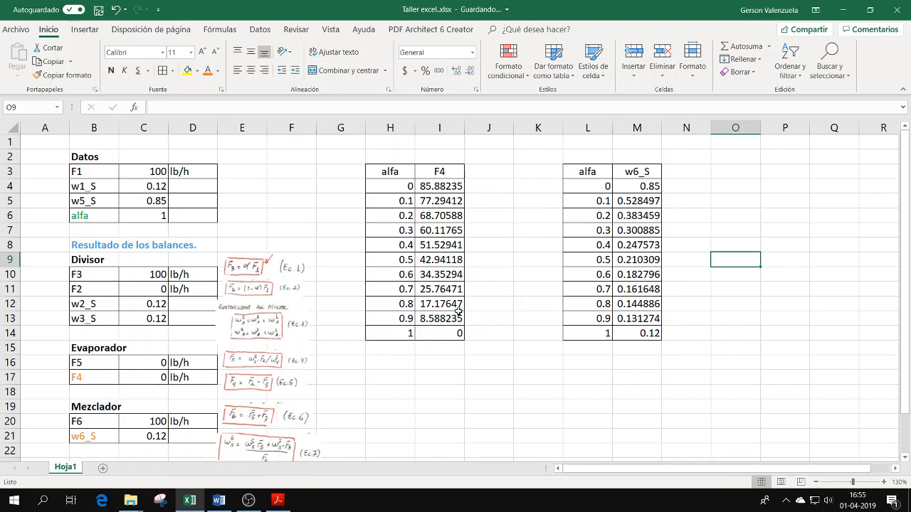
Insert a scatter chart with smooth lines and markers from the alfa and F4 data in H3:I14.
drag(397, 172, 445, 333)
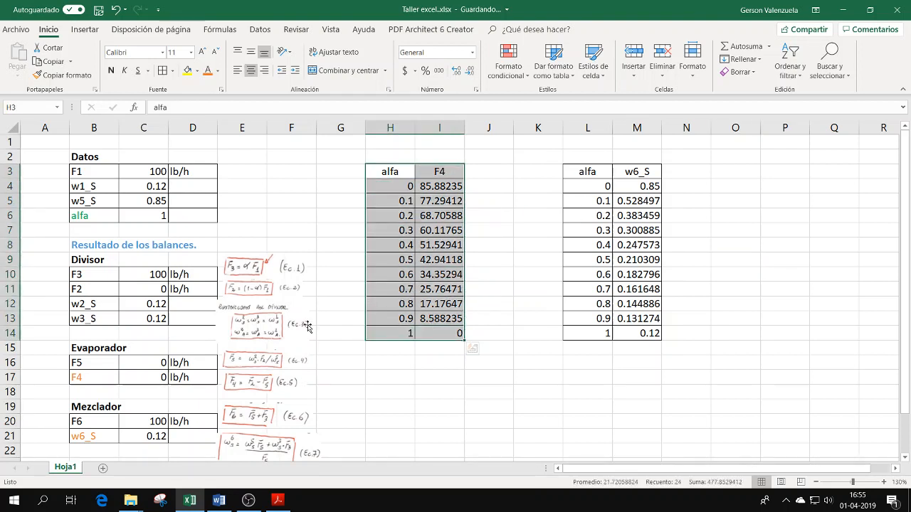
click(85, 29)
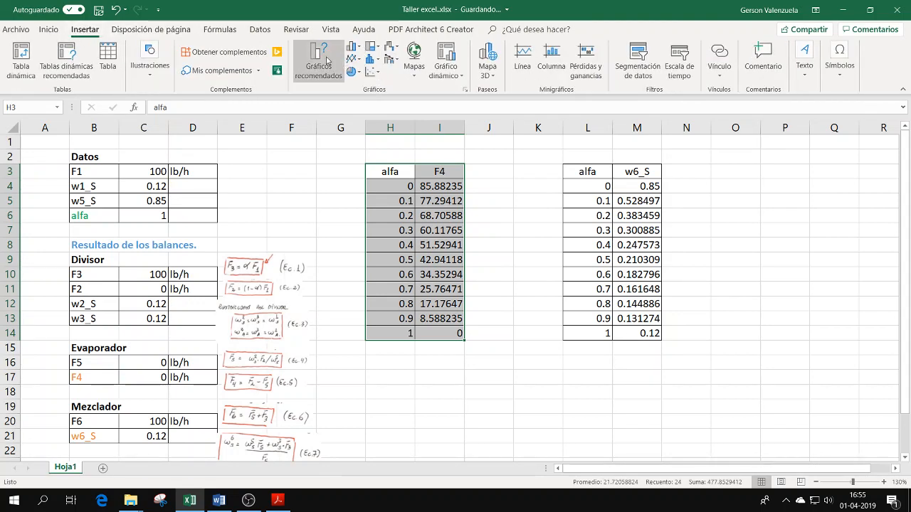
click(377, 77)
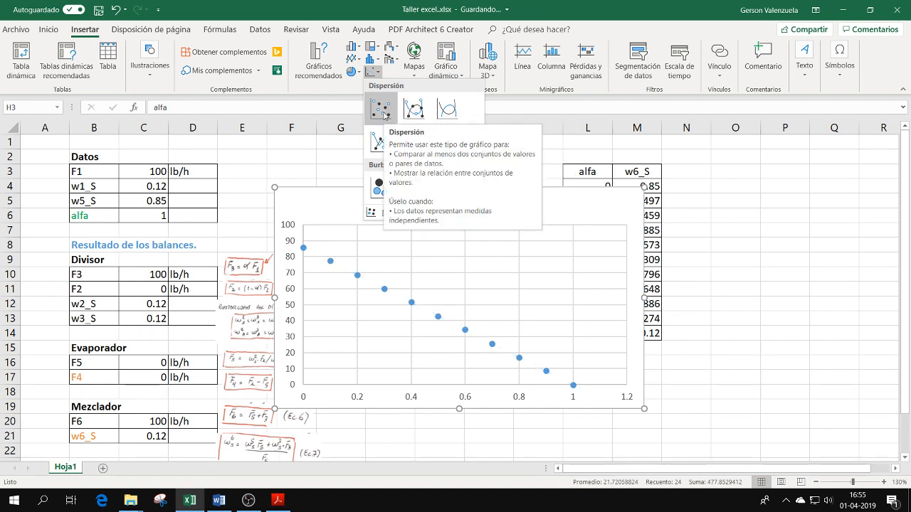
click(414, 110)
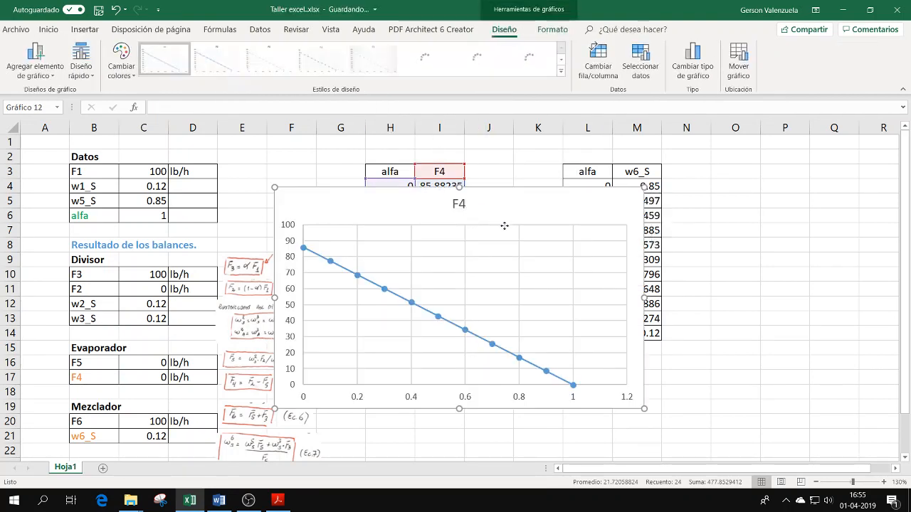
Move the F4 chart below the two tables, starting around row 15, and shrink it to end near row 28.
drag(469, 220, 552, 276)
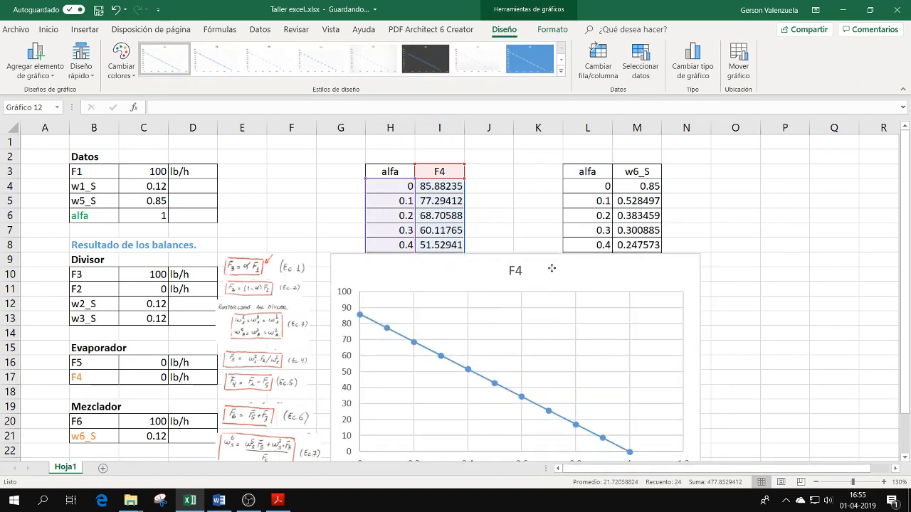
scroll(551, 215, down, 1)
drag(551, 227, 581, 313)
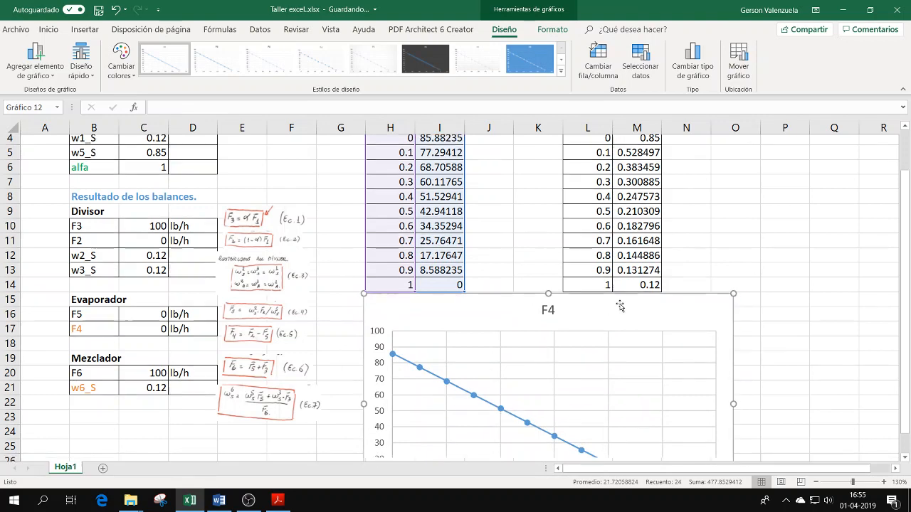
scroll(799, 320, down, 2)
drag(734, 211, 692, 242)
drag(571, 246, 552, 233)
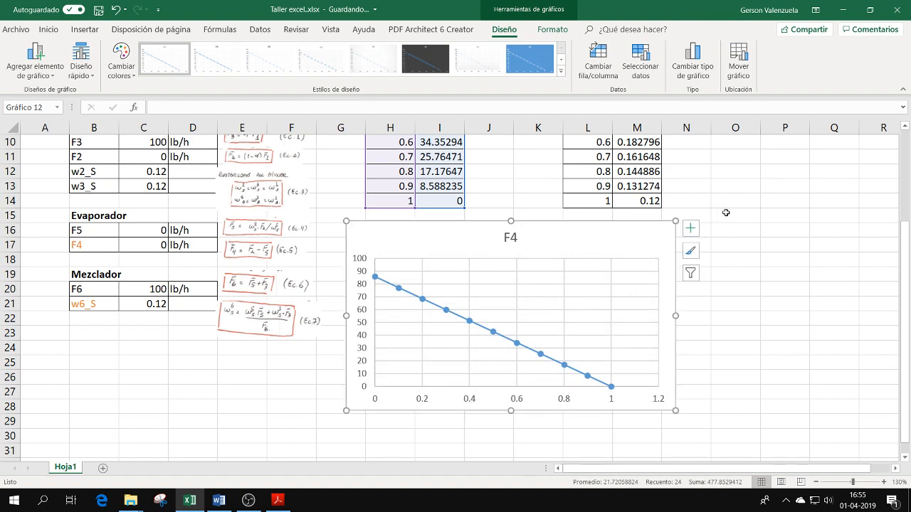
scroll(729, 209, up, 2)
scroll(728, 209, down, 2)
click(703, 359)
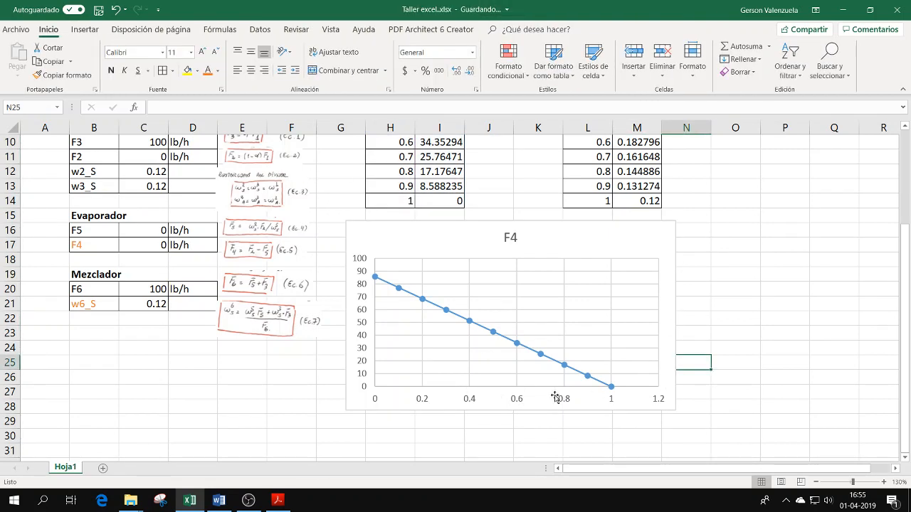
Set the maximum bound of the F4 chart's horizontal axis to 1.
click(523, 403)
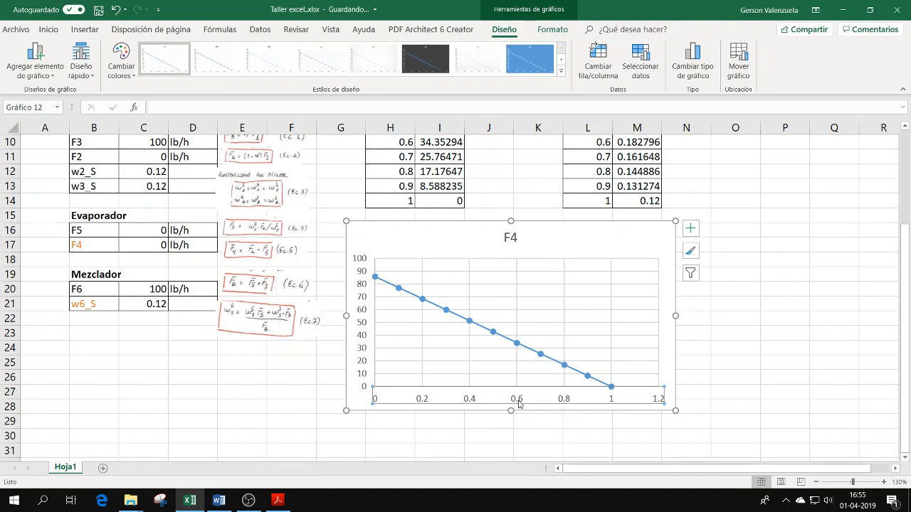
double_click(519, 403)
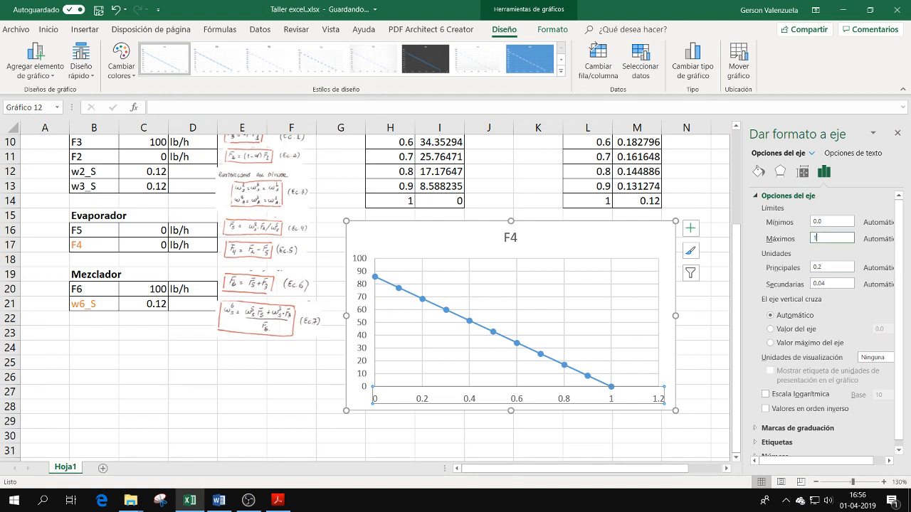
text(1)
key(Return)
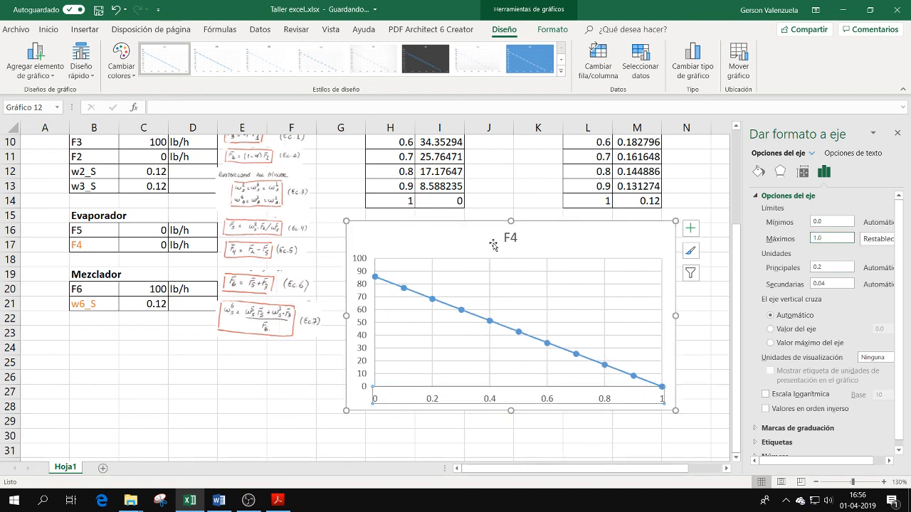
click(694, 358)
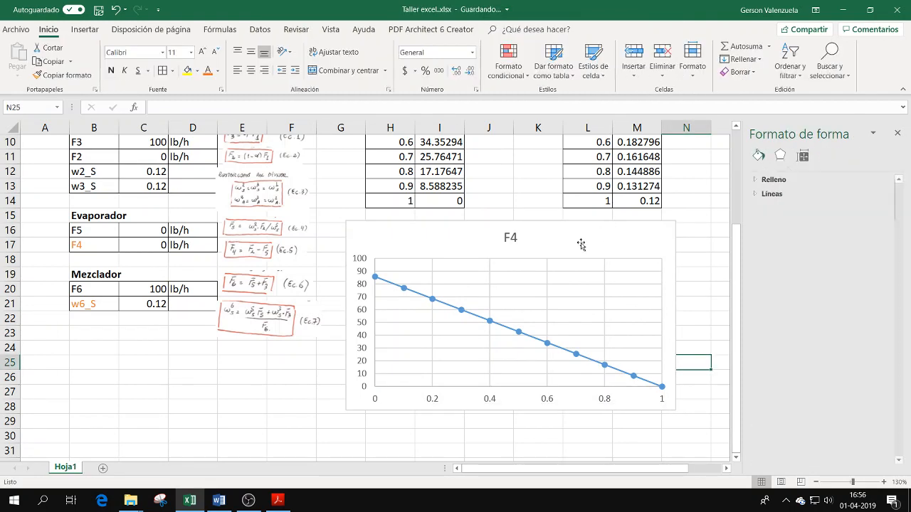
Shift the F4 chart slightly up and to the left and add axis titles to it.
drag(579, 240, 572, 235)
click(683, 223)
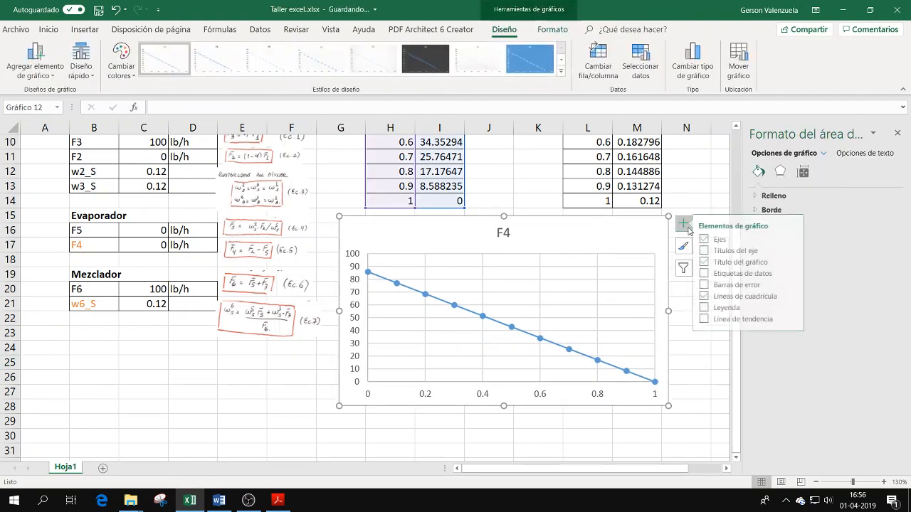
click(729, 250)
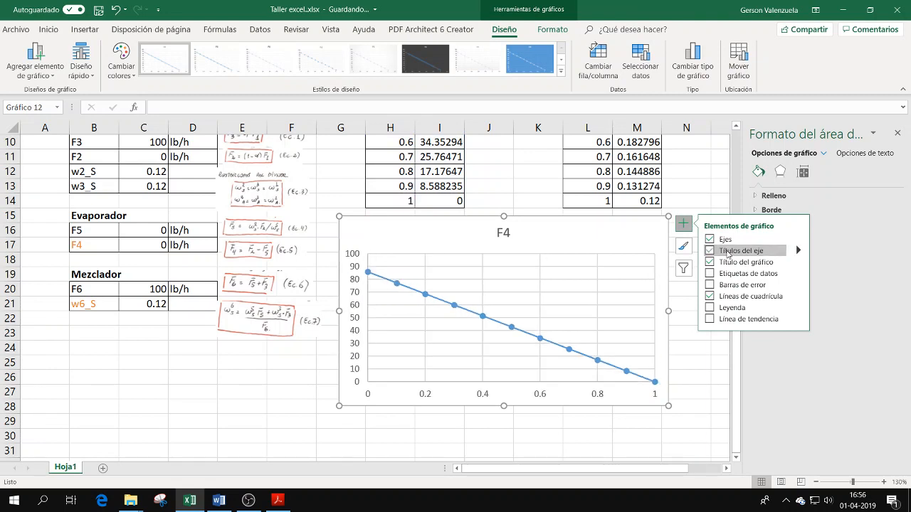
Replace the horizontal axis title of the F4 chart with "Valor alfa en relación de flujo".
click(520, 392)
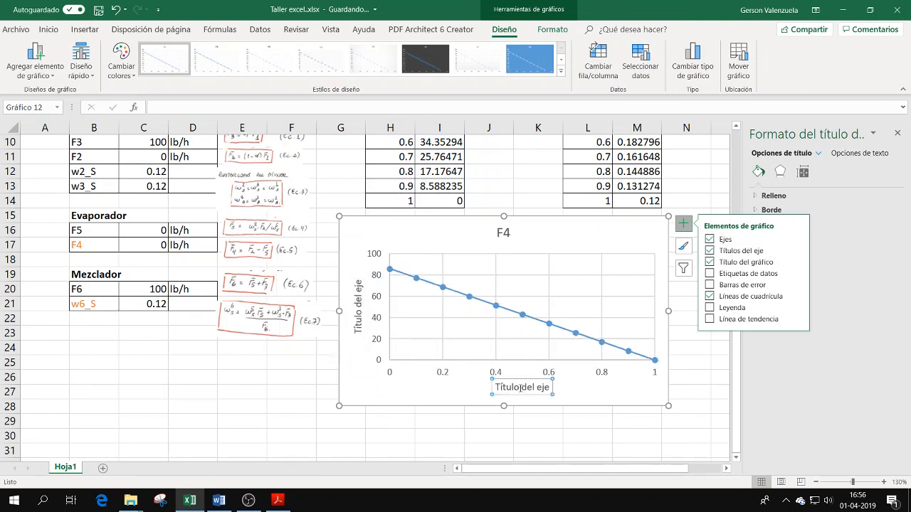
triple_click(521, 392)
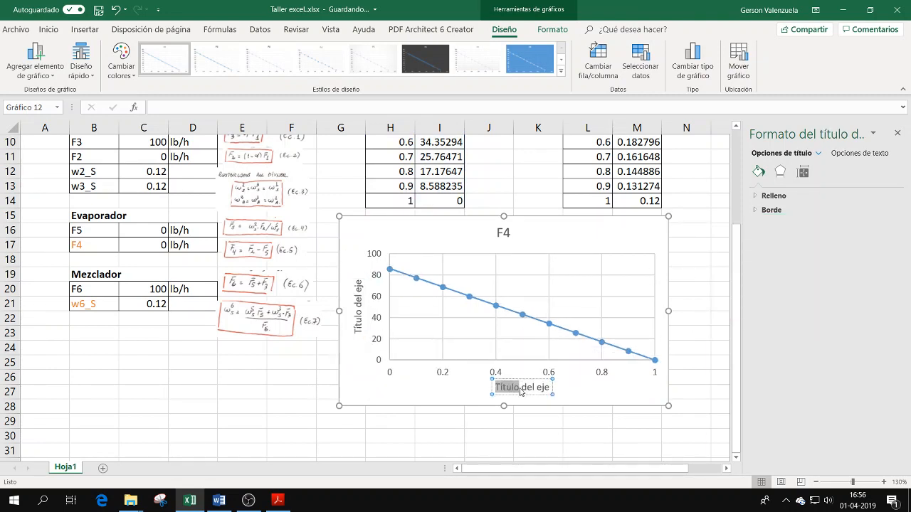
double_click(521, 392)
key(Delete)
key(Delete)
key(Delete)
key(Delete)
key(Delete)
key(Delete)
key(Delete)
key(Delete)
key(Delete)
text(Valor alfa)
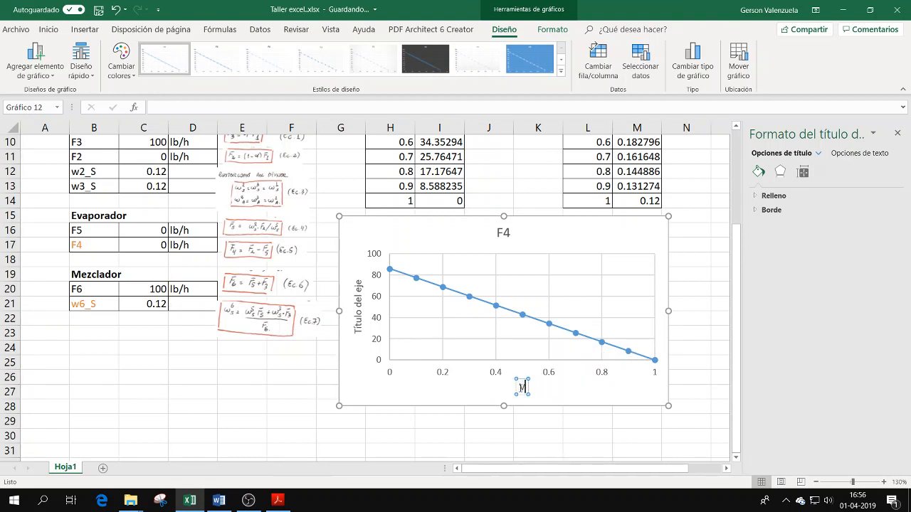
text( en)
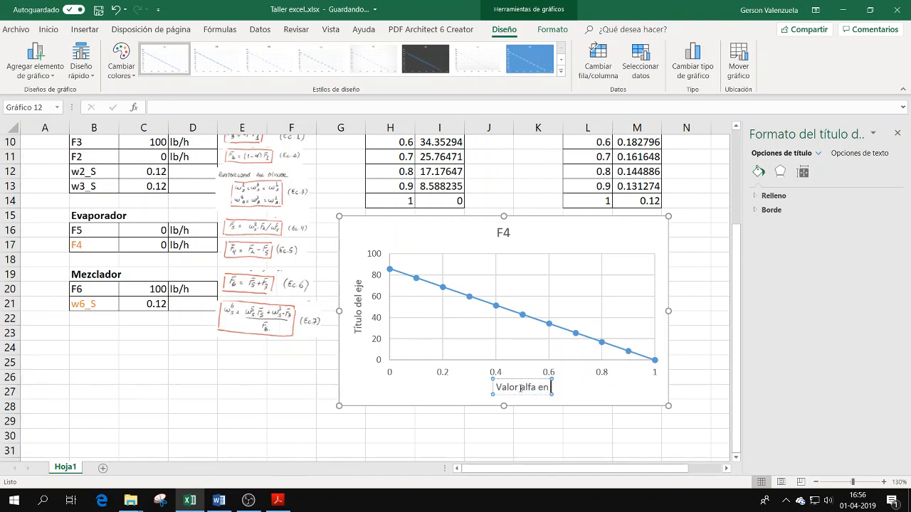
text( relación de flujo)
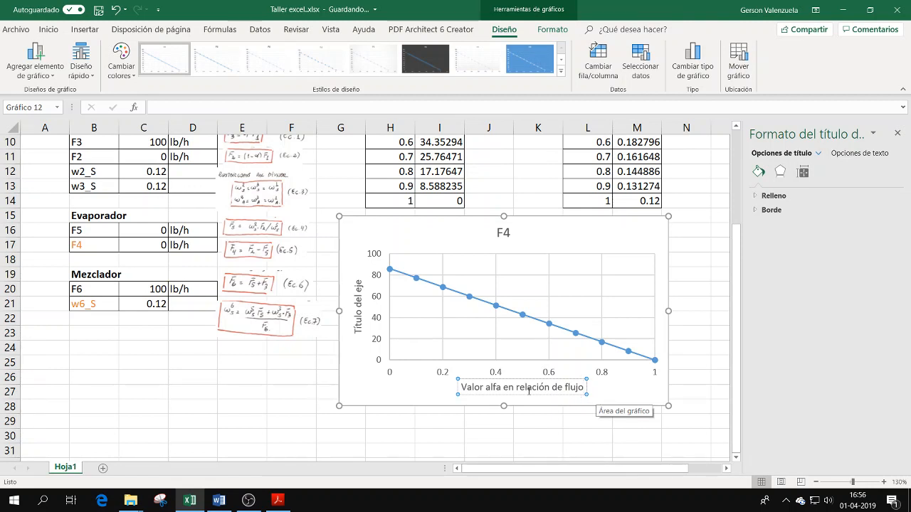
Replace the vertical axis title of the F4 chart with "Flujo de vapor en el evaporador".
click(360, 313)
double_click(358, 310)
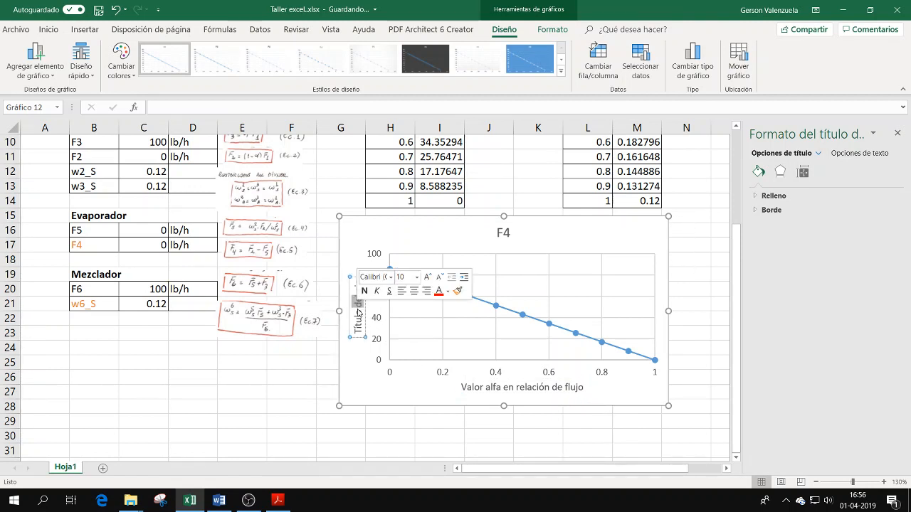
double_click(358, 309)
double_click(356, 320)
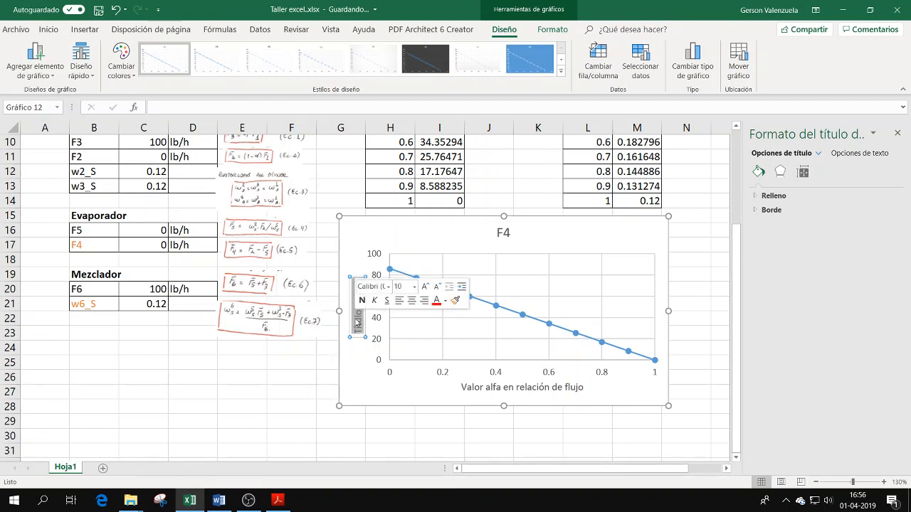
text(Flujo de v)
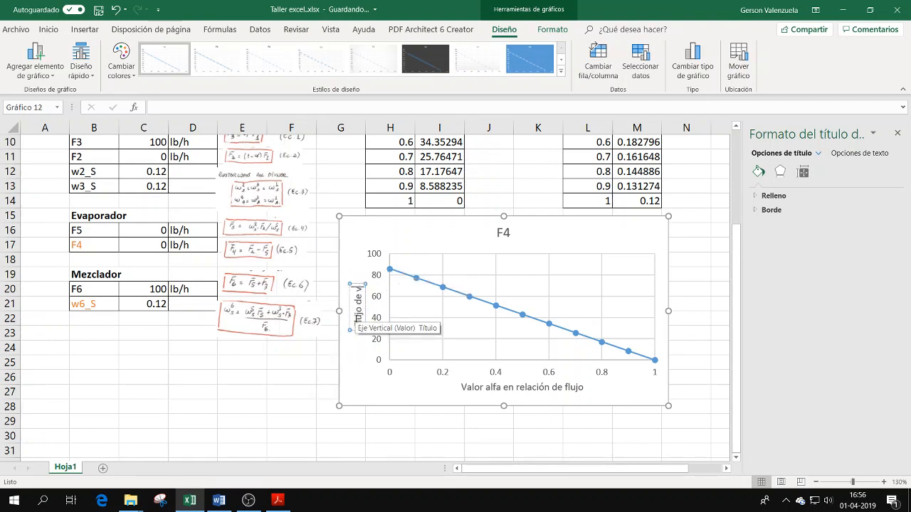
text(apor en el evaporad)
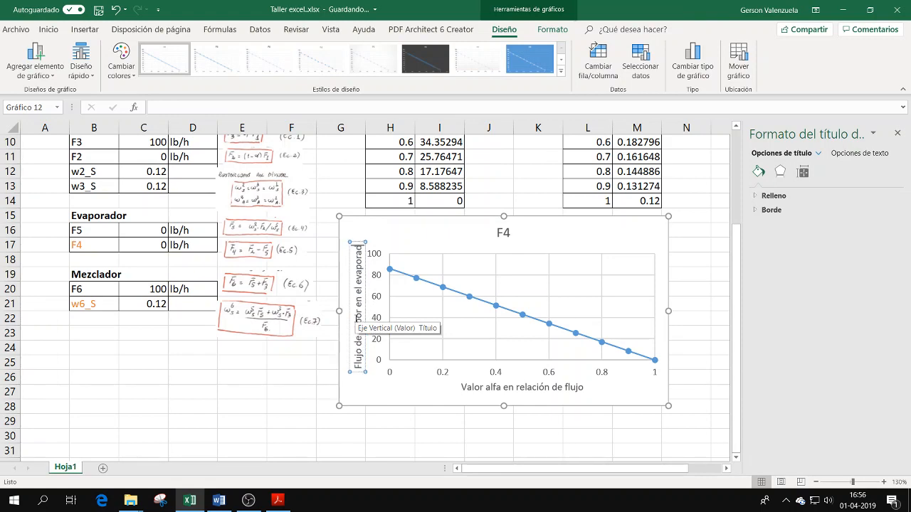
text(or)
click(697, 278)
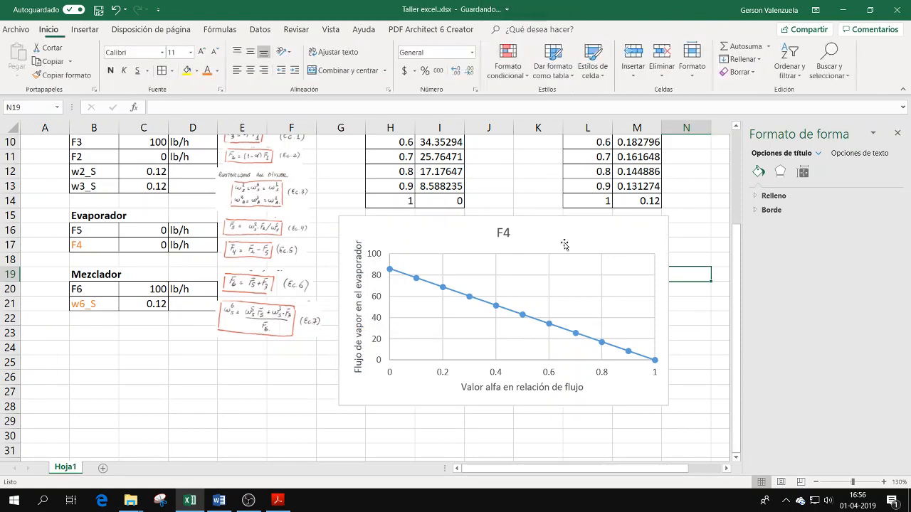
Remove the F4 title from above the chart's plot area.
click(503, 232)
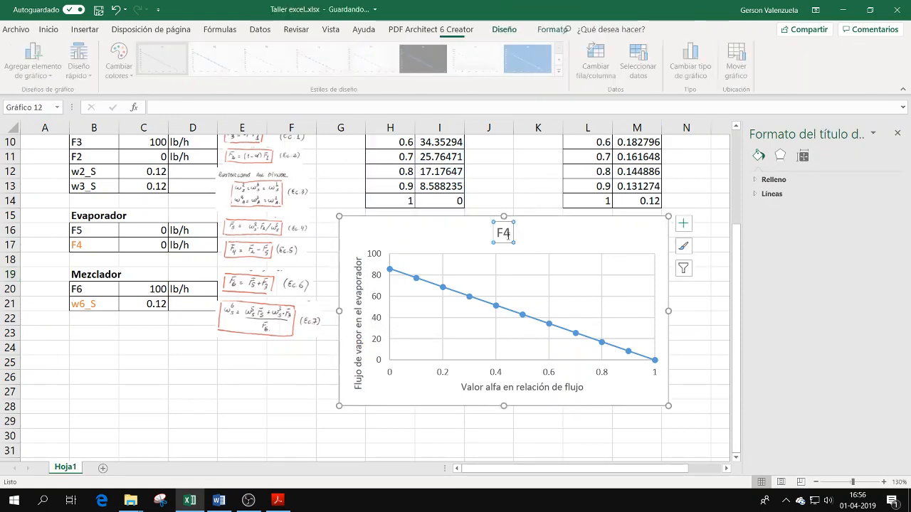
click(682, 225)
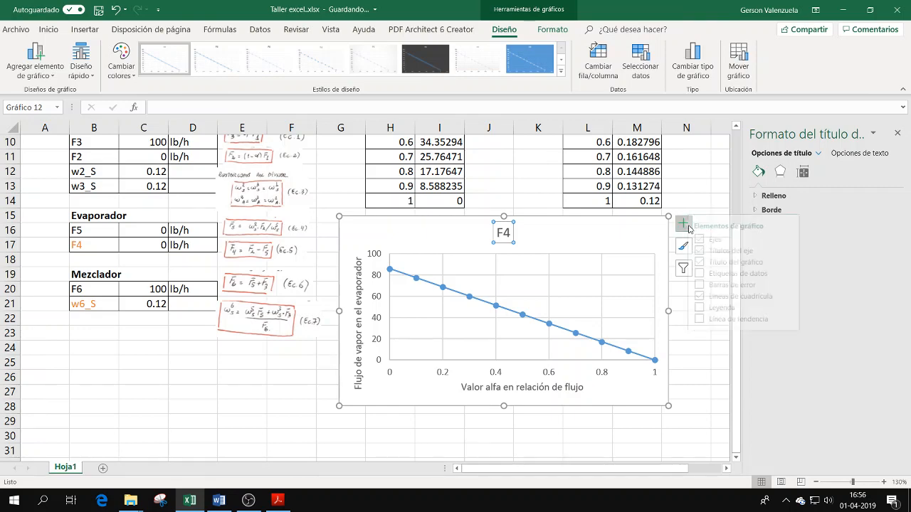
click(710, 262)
click(703, 388)
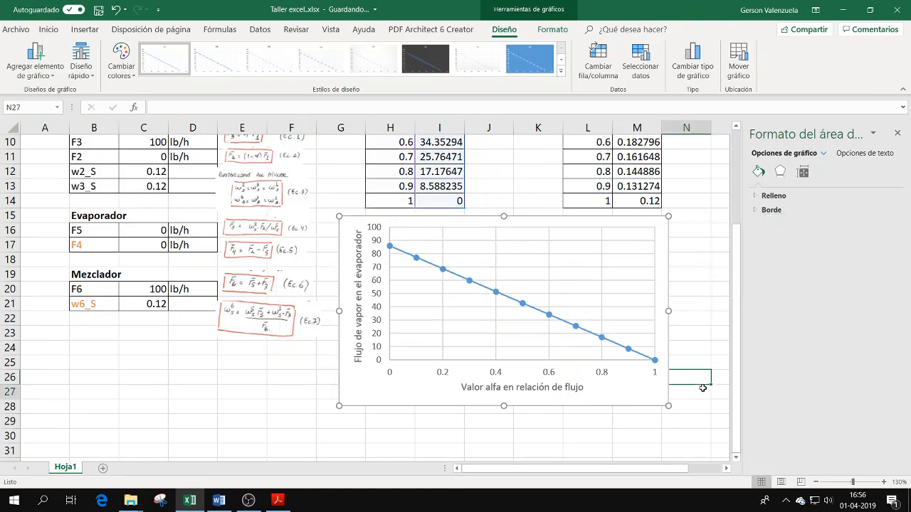
Insert a scatter chart with smooth lines and markers from the alfa and w6_S table in L3:M14 and move it near that table.
scroll(616, 245, up, 3)
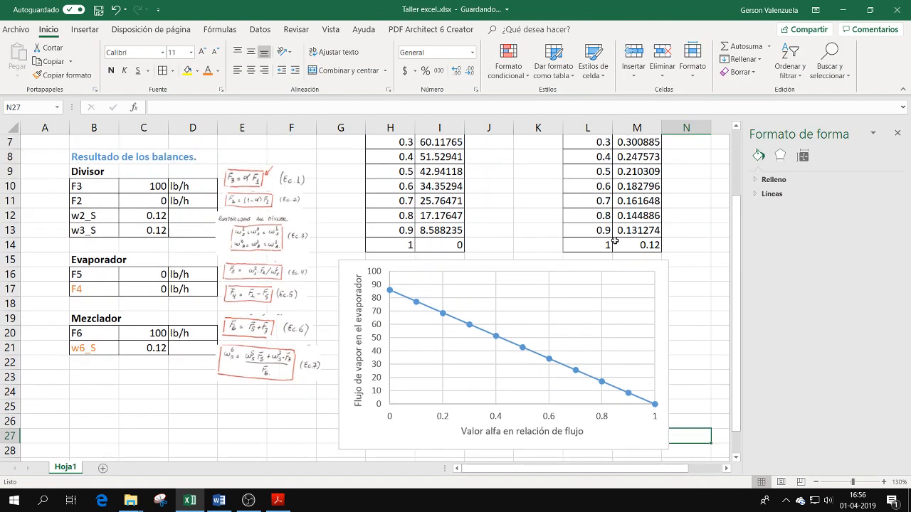
drag(598, 177, 644, 333)
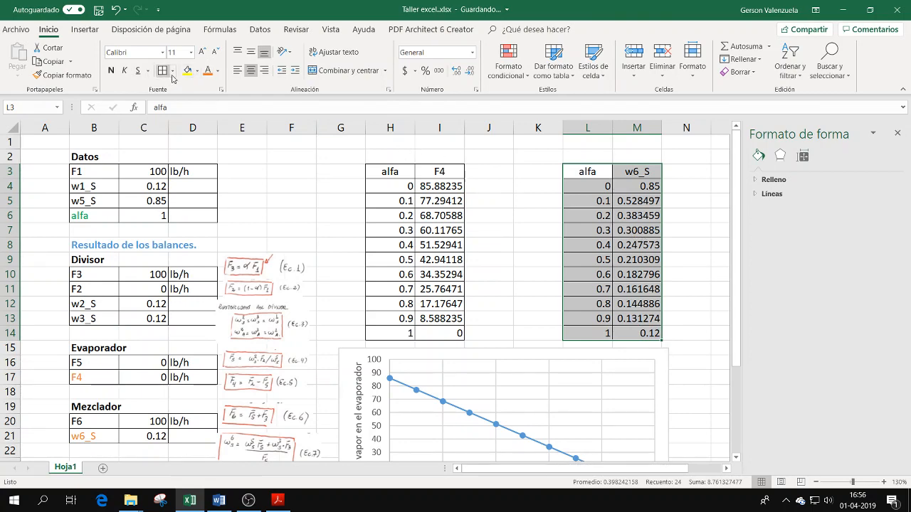
click(85, 30)
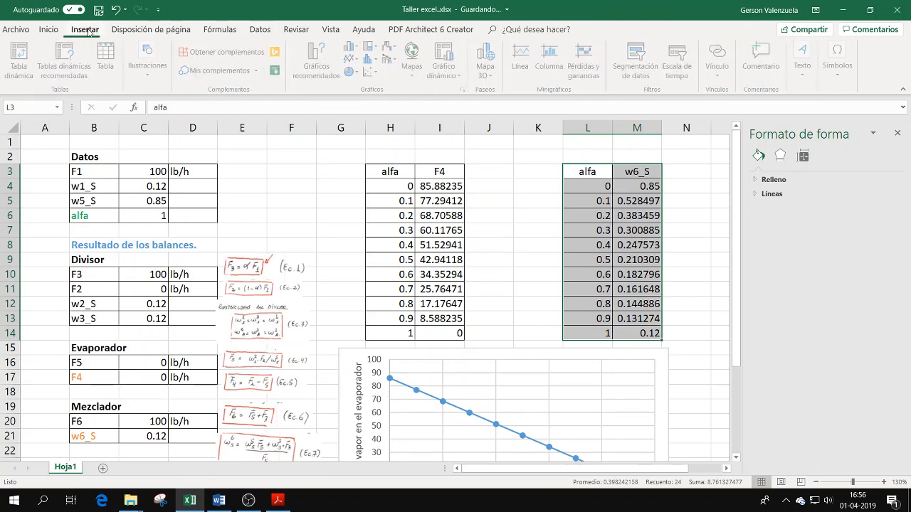
click(374, 71)
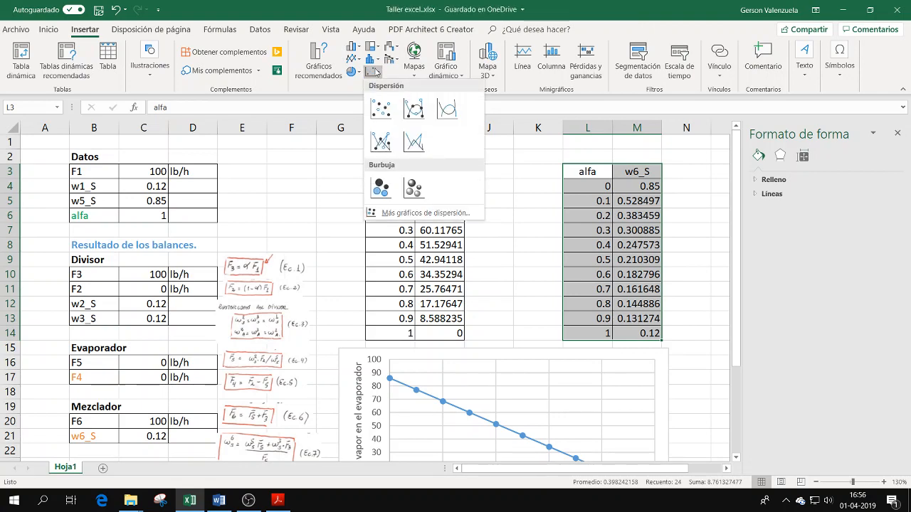
click(412, 110)
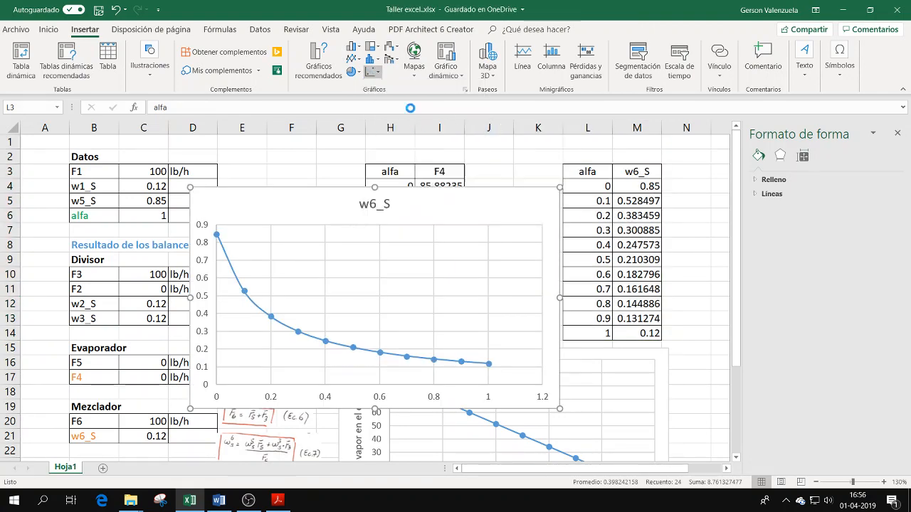
drag(305, 210, 667, 234)
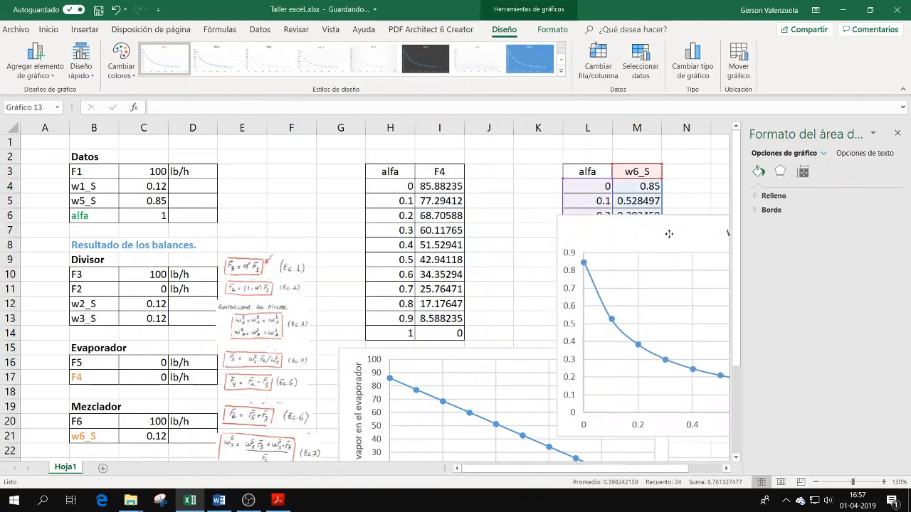
click(896, 134)
drag(684, 223, 640, 225)
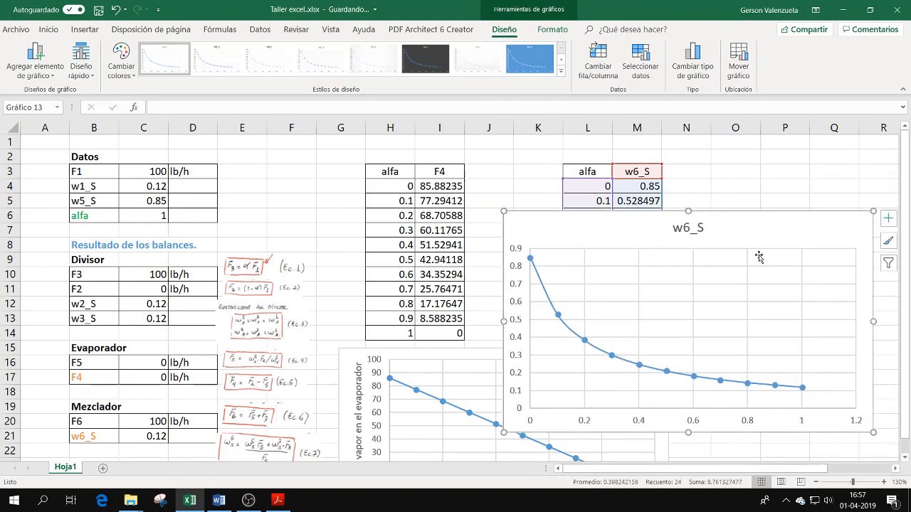
Set the maximum of the w6_S chart's horizontal axis to 1.
scroll(796, 261, down, 1)
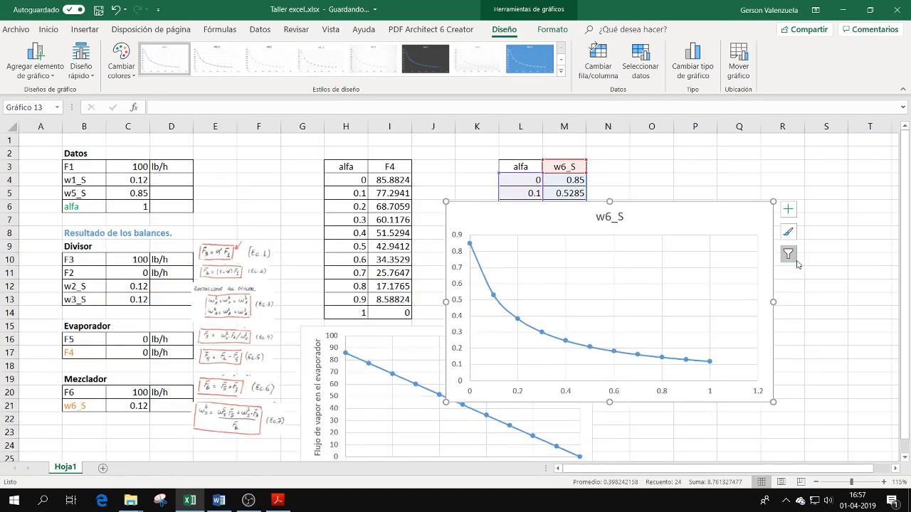
click(664, 395)
double_click(663, 395)
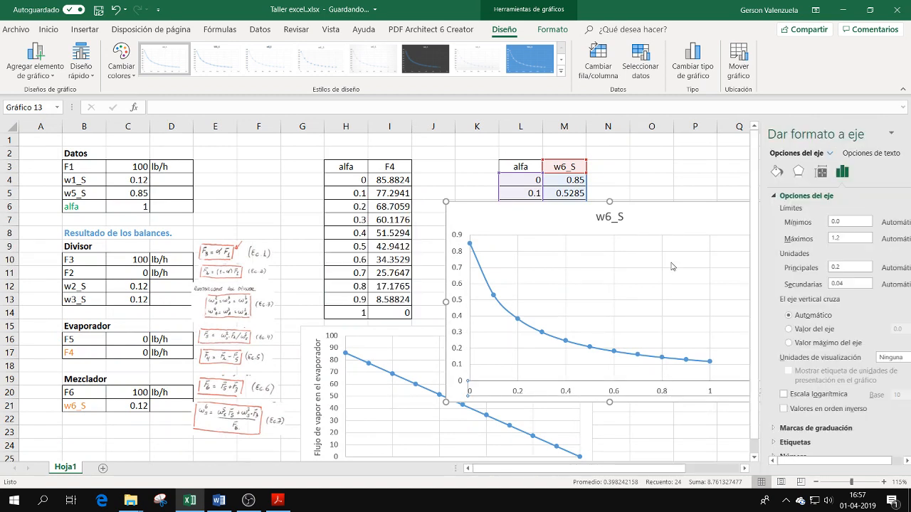
click(827, 238)
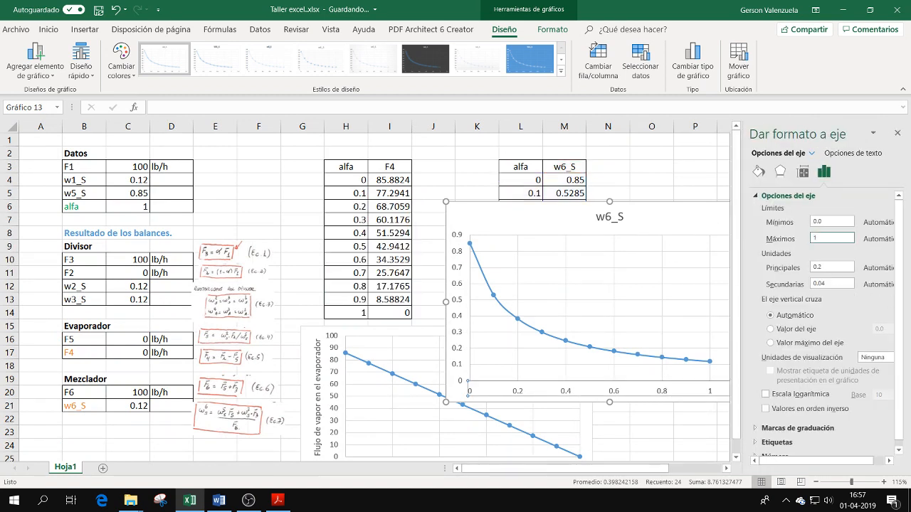
text(1)
key(Return)
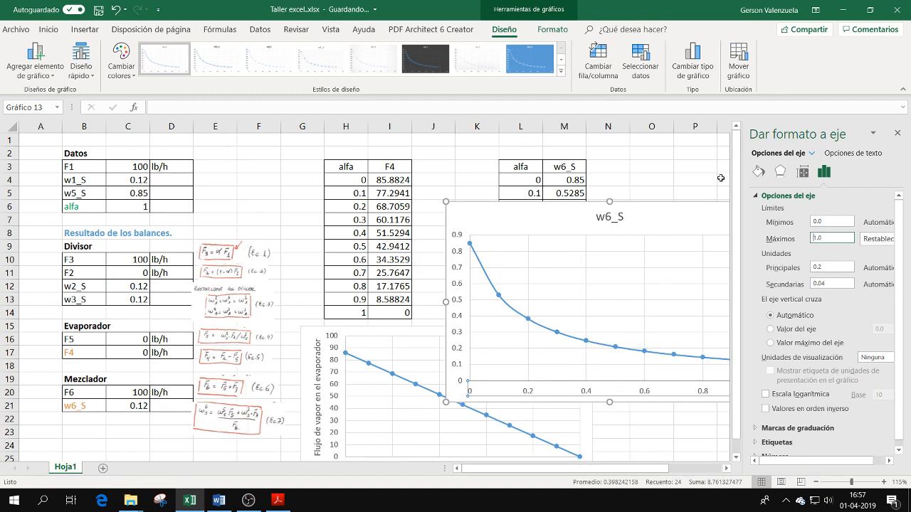
click(899, 134)
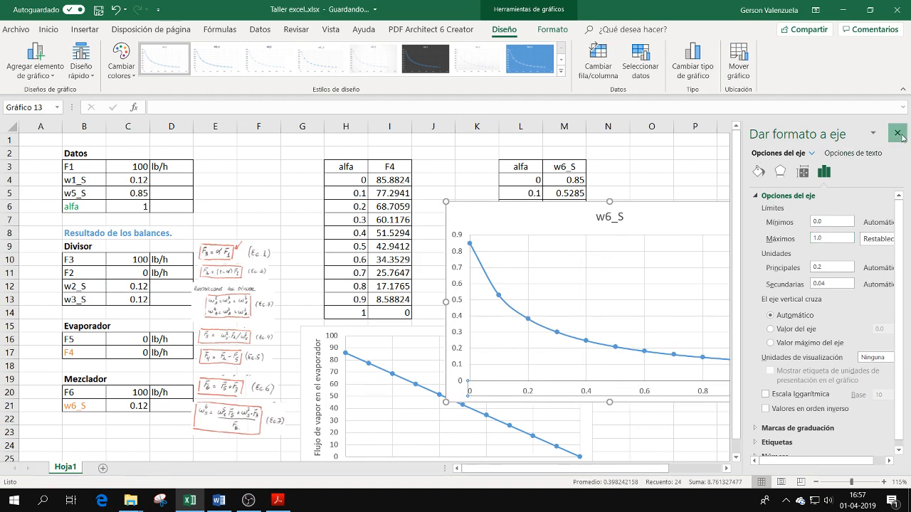
Move the w6_S chart below its table, beside the F4 chart, and make it slightly smaller.
drag(670, 226, 748, 207)
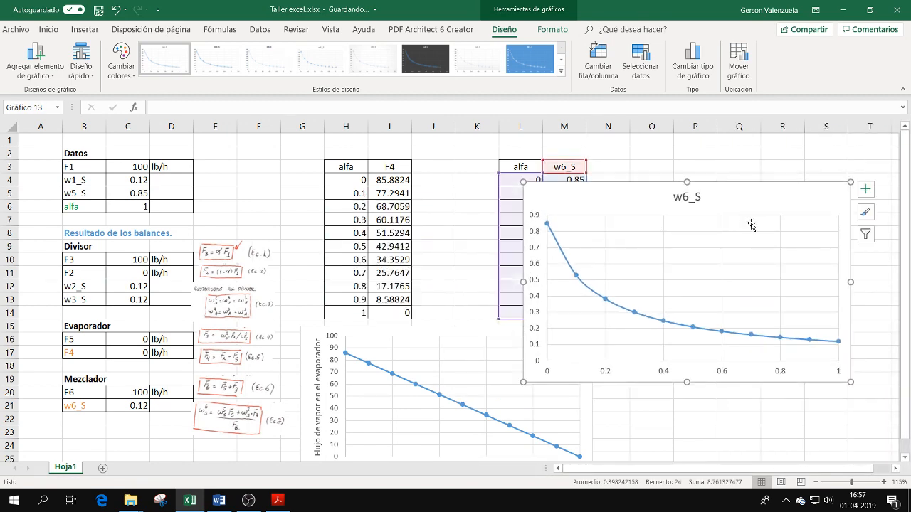
scroll(747, 206, down, 2)
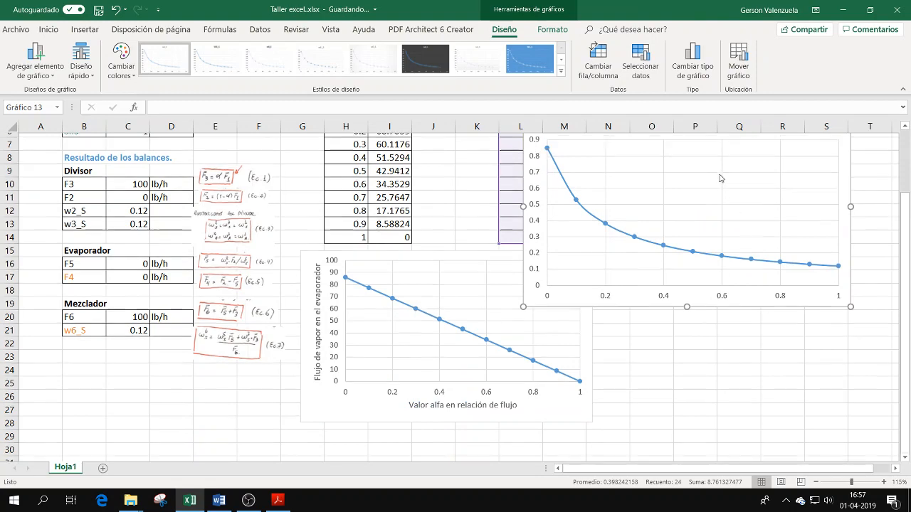
scroll(719, 179, up, 2)
drag(705, 203, 798, 341)
scroll(799, 335, down, 4)
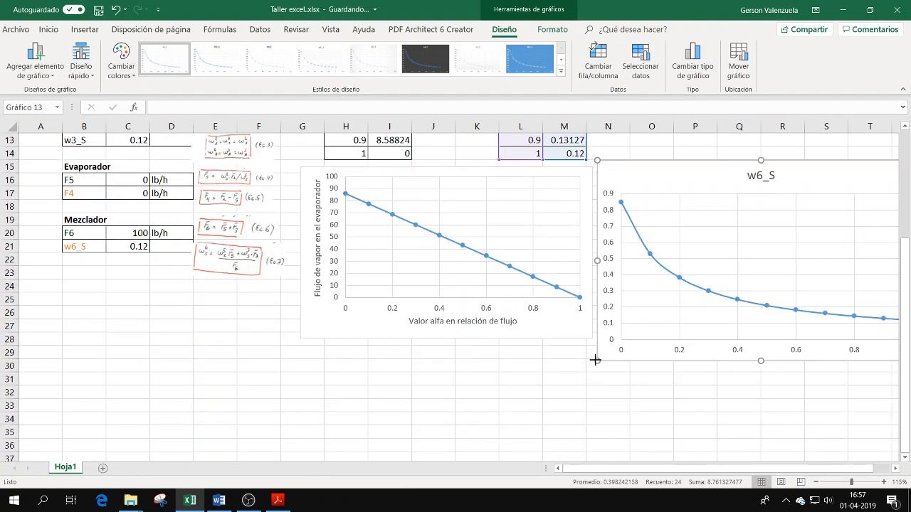
drag(595, 361, 623, 340)
drag(700, 178, 672, 175)
drag(644, 469, 659, 470)
scroll(845, 189, up, 2)
scroll(845, 189, up, 1)
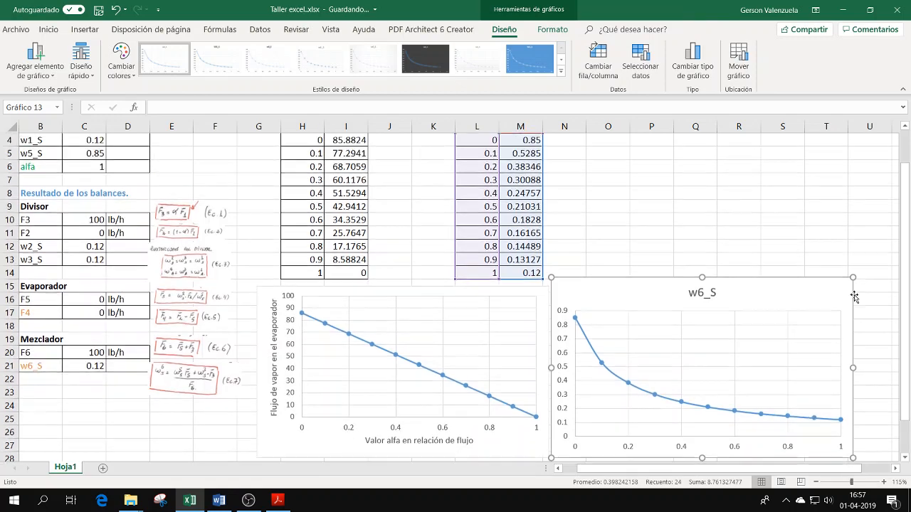
Add axis titles to the w6_S chart and remove its chart title.
click(868, 285)
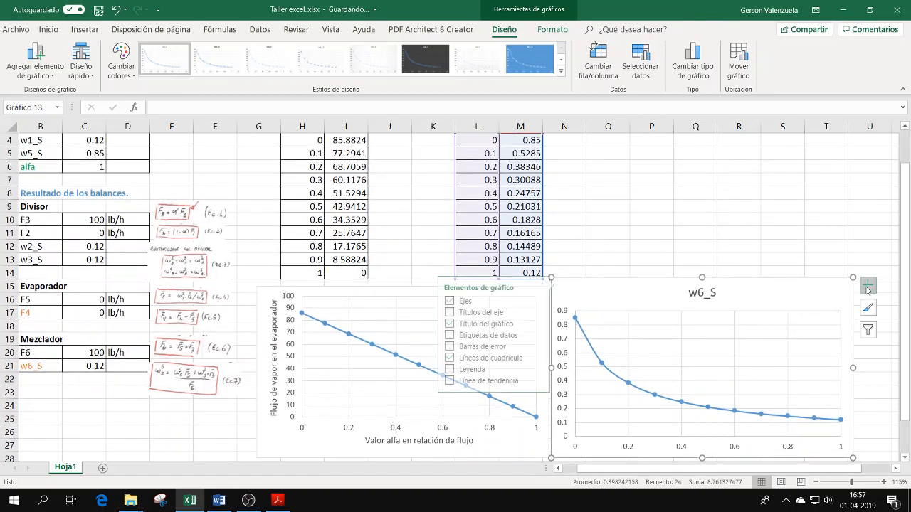
click(471, 315)
click(466, 325)
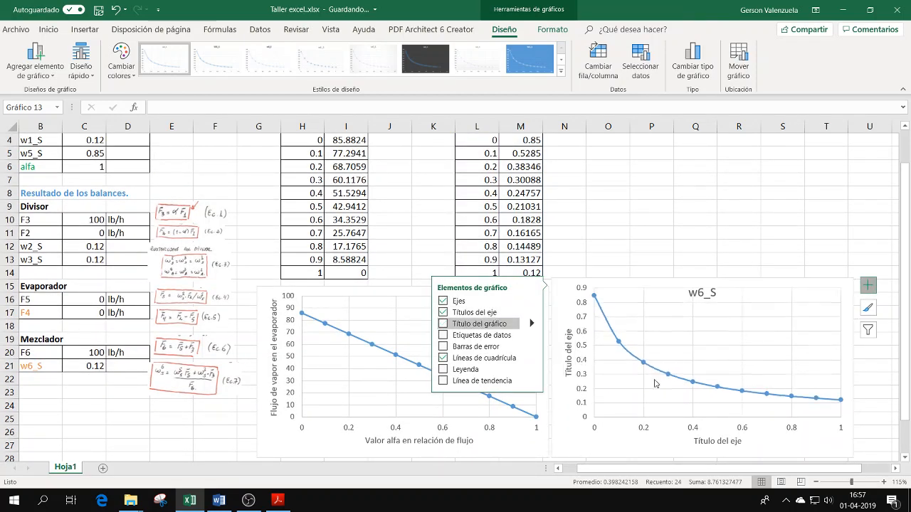
Replace the horizontal axis title of the w6_S chart with "valor alfa en relación de flujo".
click(726, 442)
double_click(727, 442)
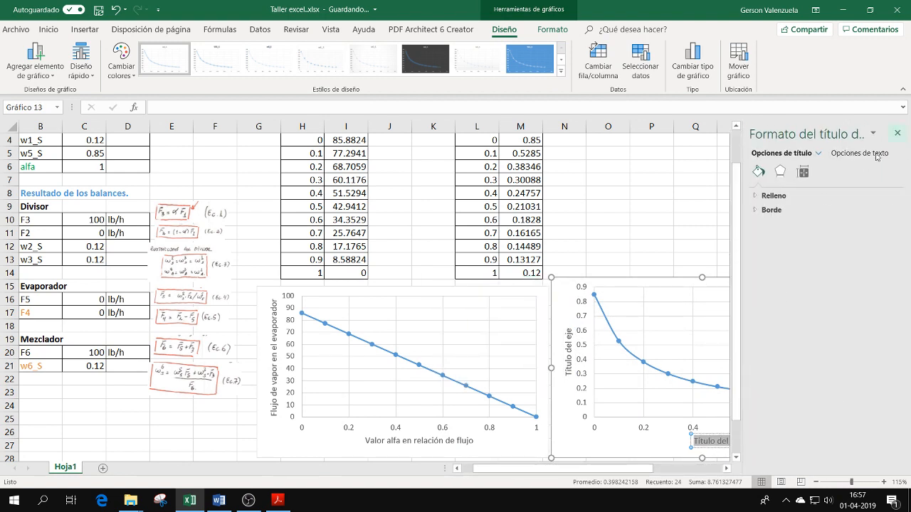
text(val)
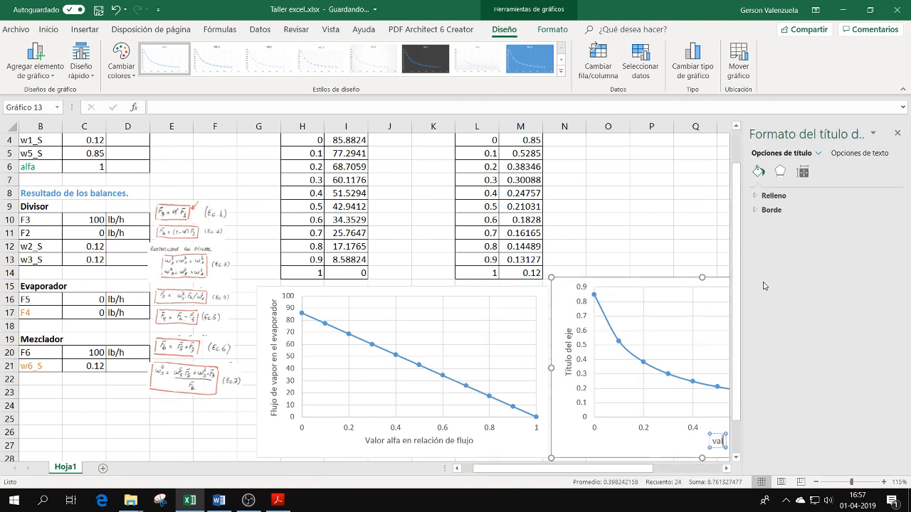
text(or alfa en relac)
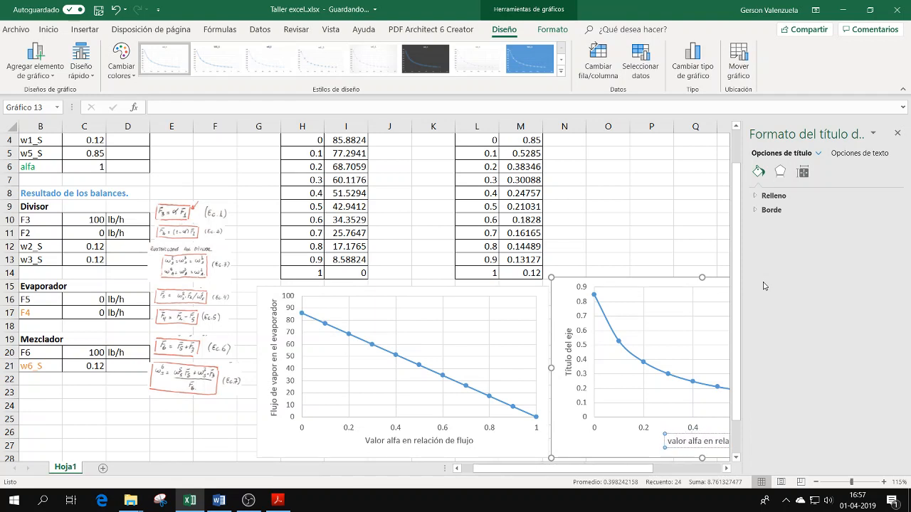
Replace the vertical axis title of the w6_S chart with Concentración de "S" en el producto.
double_click(567, 363)
key(BackSpace)
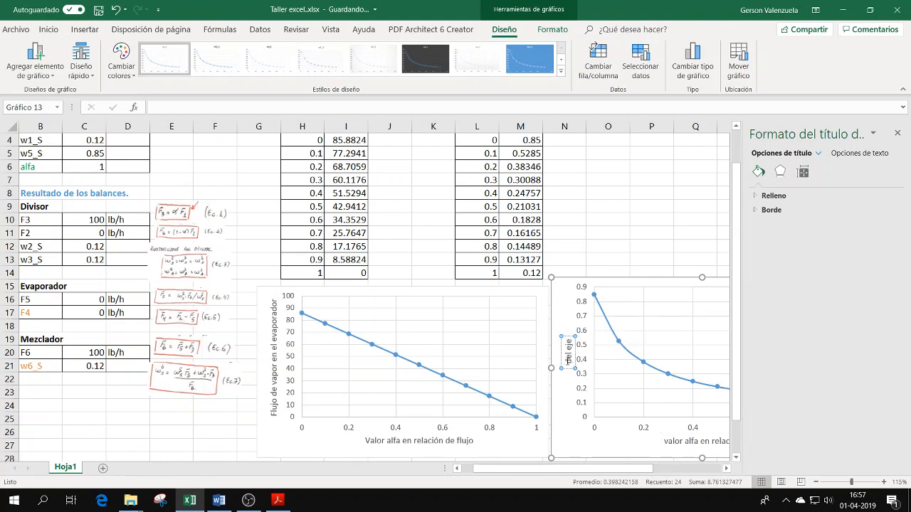
text(Concentrad)
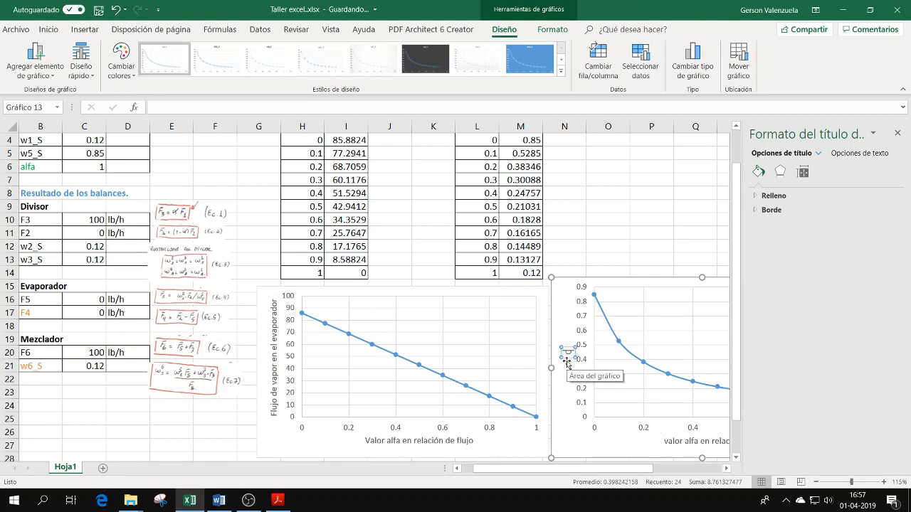
text(ión de S)
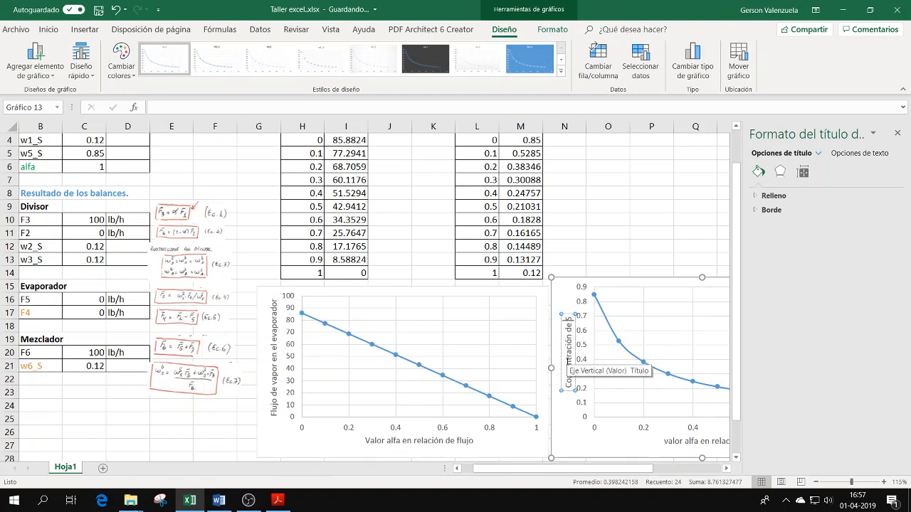
text("S)
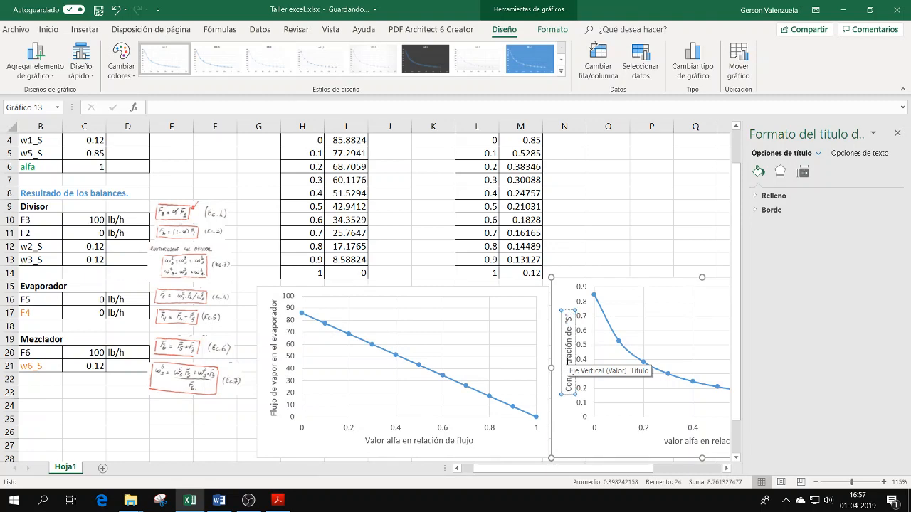
text( en el producto)
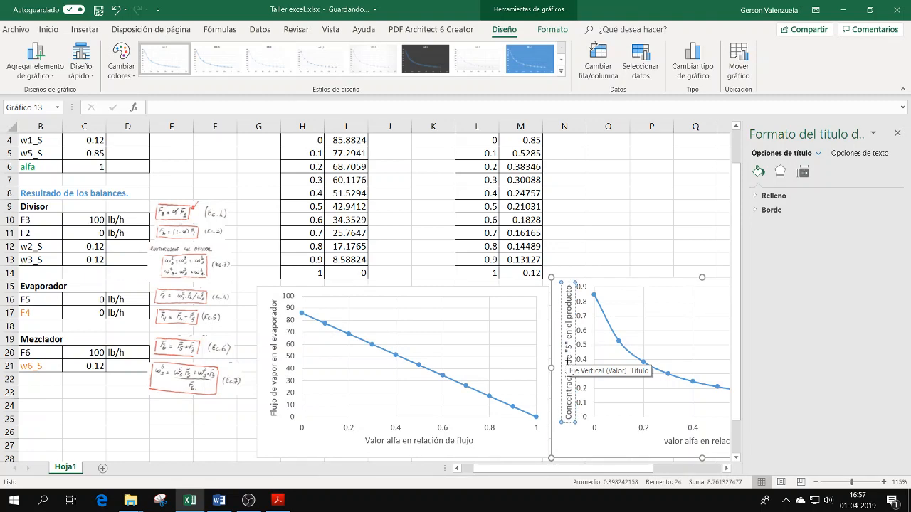
click(597, 230)
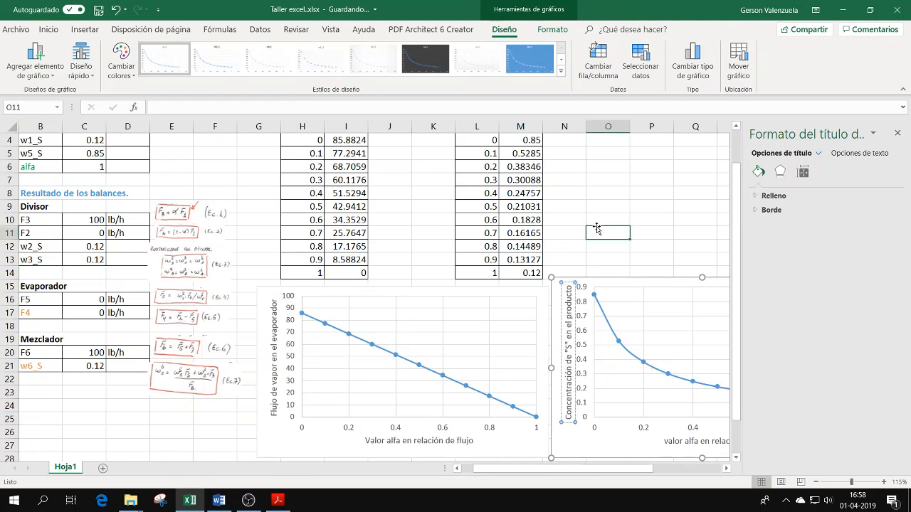
click(898, 134)
click(725, 229)
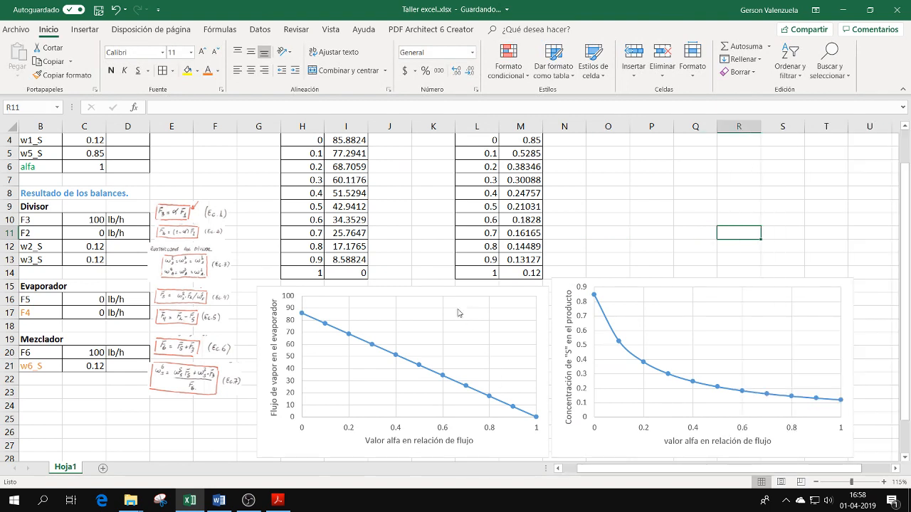
Narrow the F4 chart from its right edge and move the w6_S chart up against it.
click(459, 313)
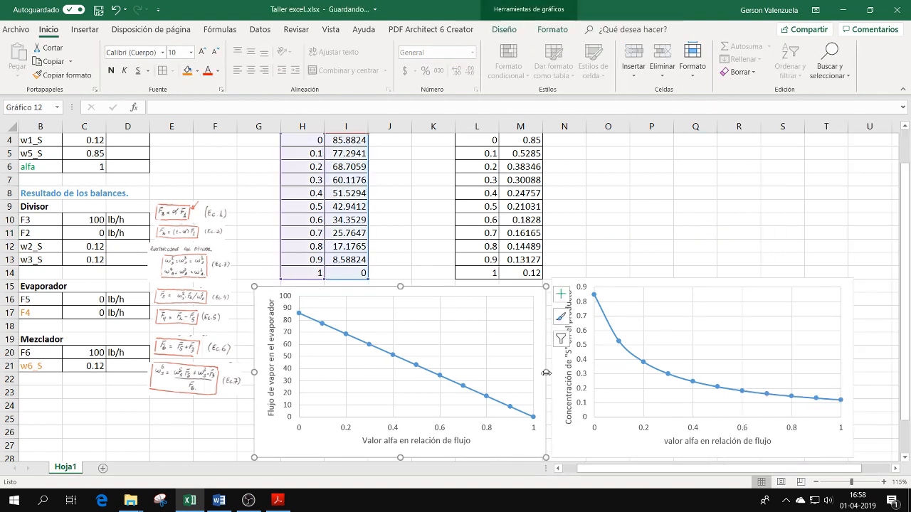
drag(546, 373, 480, 372)
drag(649, 287, 579, 293)
Shrink the w6_S chart to roughly the same height and width as the F4 chart.
scroll(580, 313, down, 1)
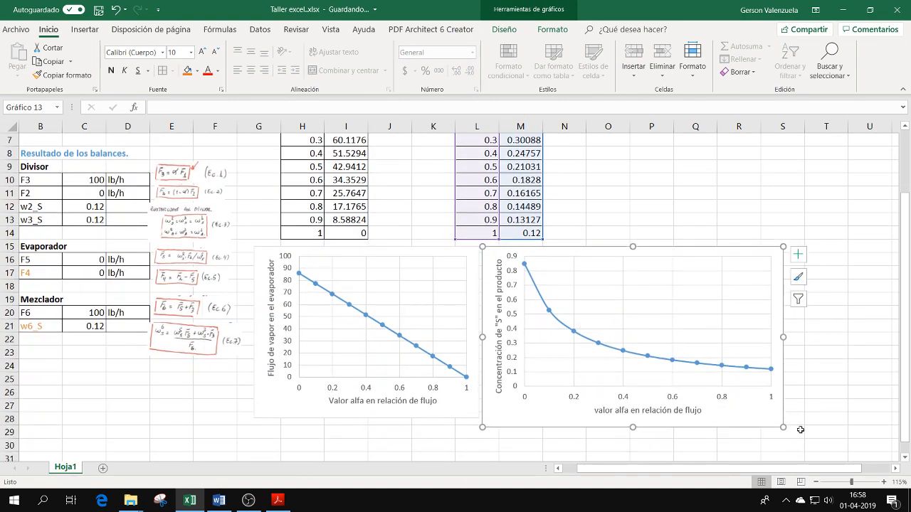
drag(783, 426, 777, 418)
drag(777, 333, 702, 329)
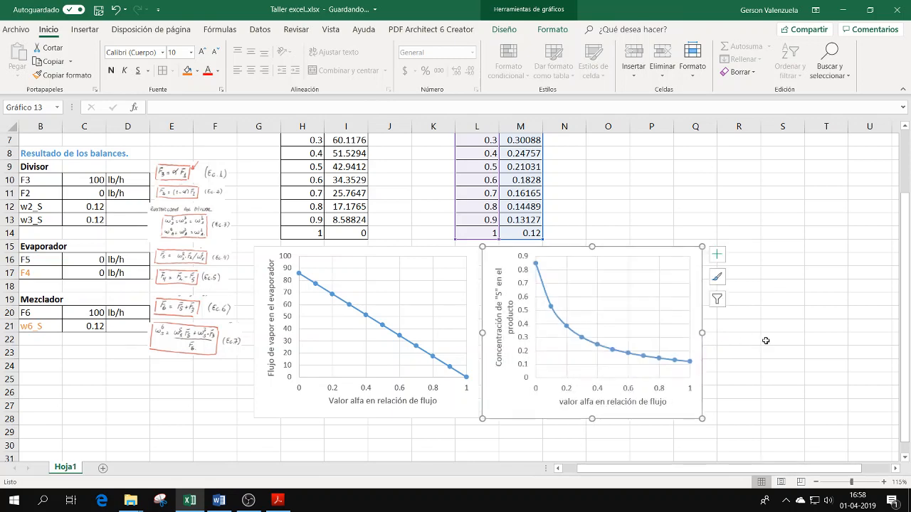
click(765, 341)
Review the input data, the balance results, both alfa tables and the two finished charts.
scroll(171, 273, up, 2)
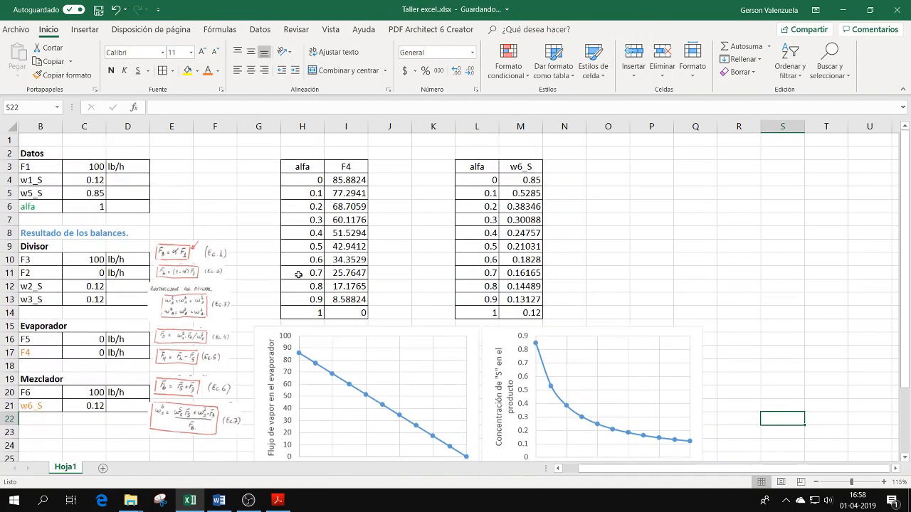
scroll(107, 259, down, 2)
scroll(108, 259, up, 1)
scroll(107, 260, up, 2)
scroll(187, 267, down, 1)
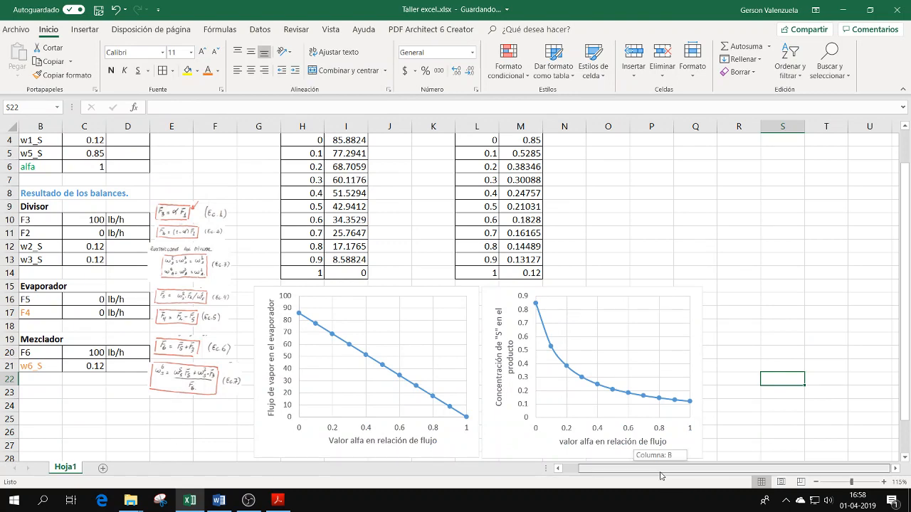
drag(669, 481, 618, 477)
scroll(155, 215, up, 1)
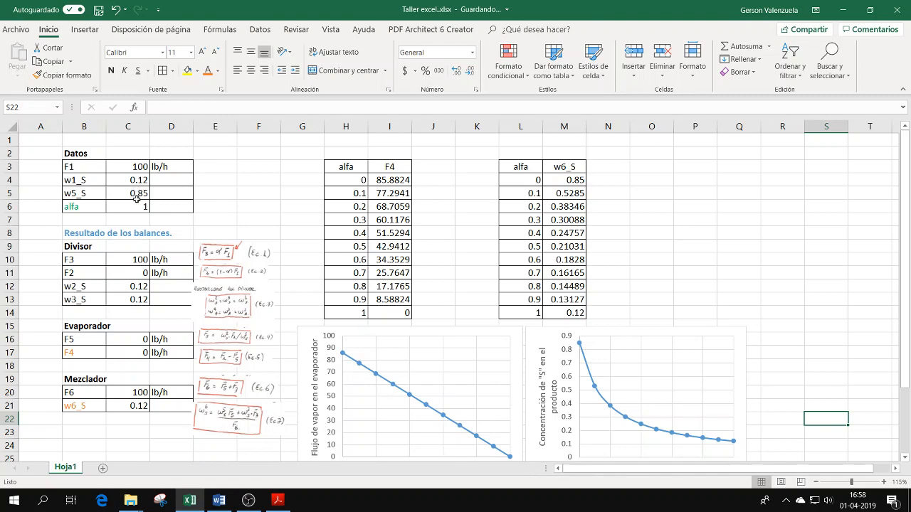
scroll(425, 348, down, 1)
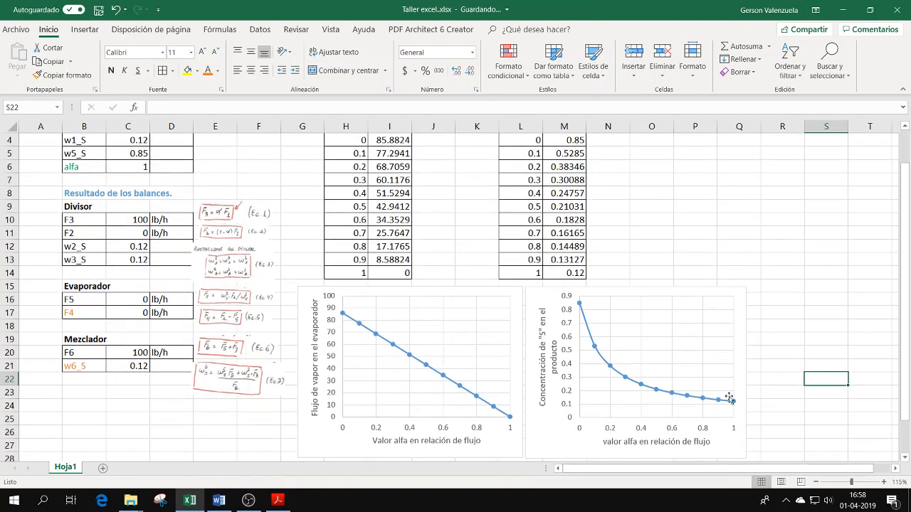
Review the input data and highlight the alfa, F4 and w6_S cells among the data and balance results.
scroll(178, 219, up, 1)
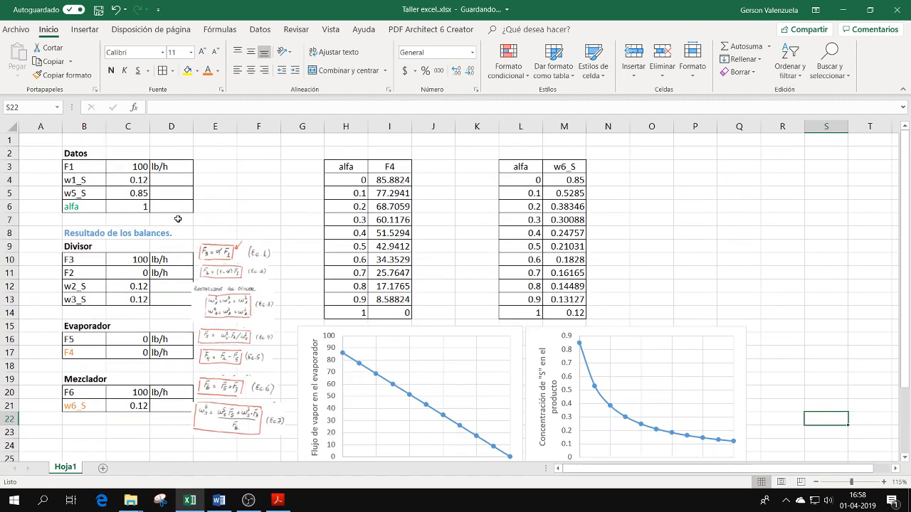
click(140, 181)
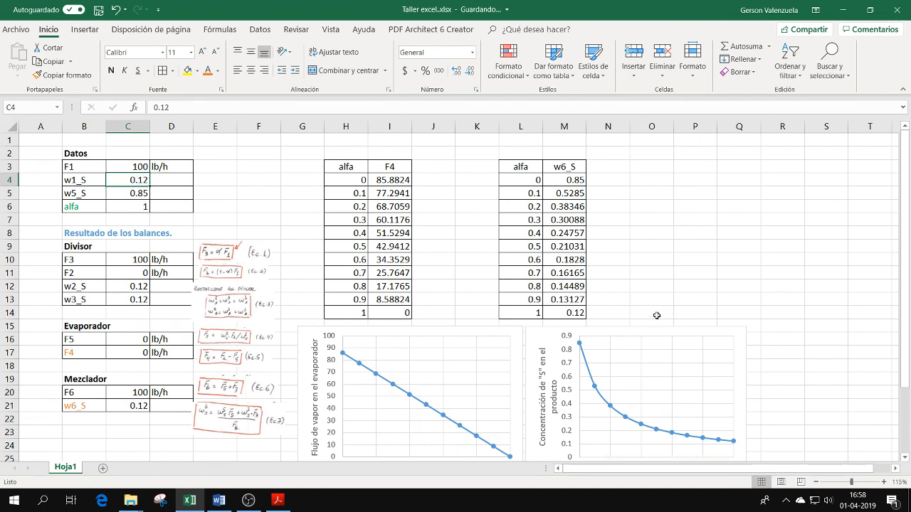
click(242, 189)
drag(93, 207, 128, 213)
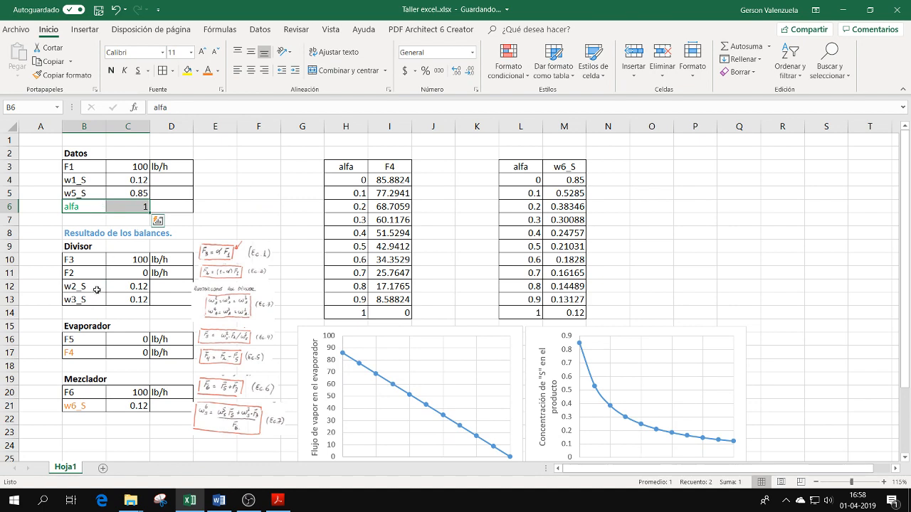
drag(93, 351, 131, 351)
drag(93, 406, 124, 405)
scroll(765, 256, down, 3)
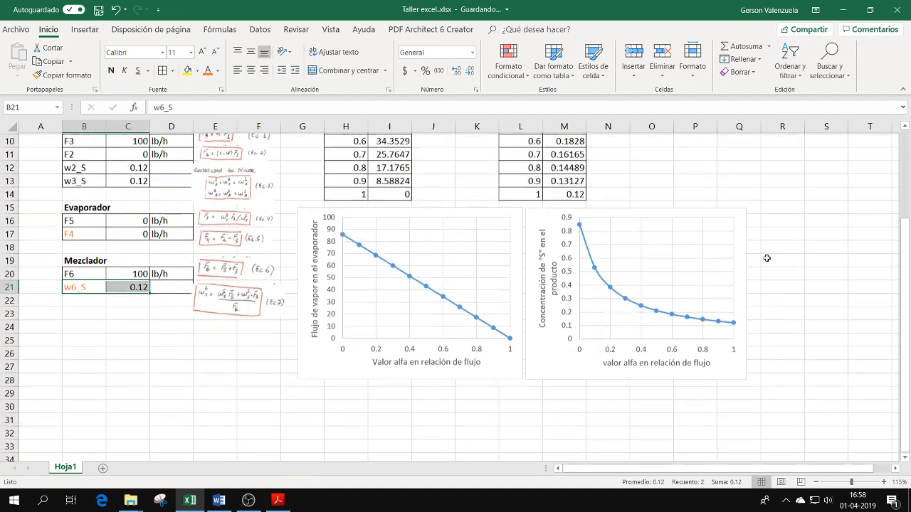
scroll(766, 232, up, 1)
scroll(766, 232, up, 1)
click(738, 232)
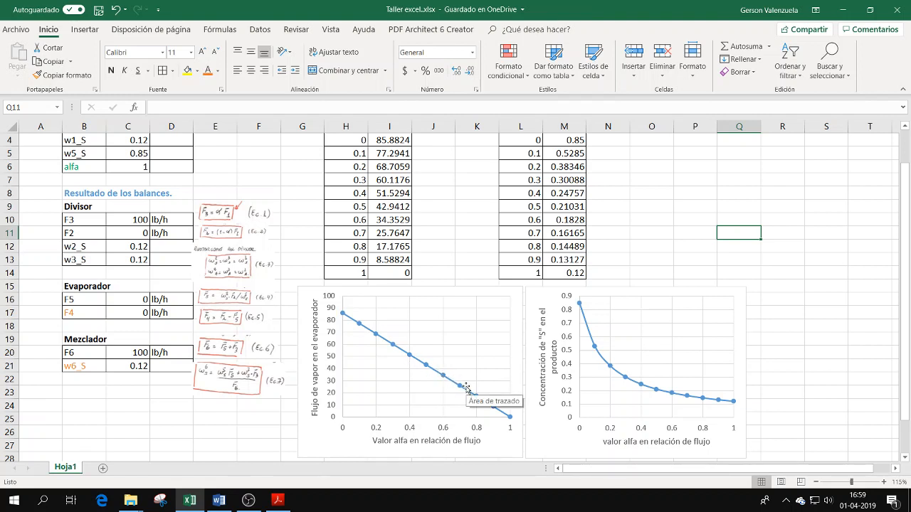
Examine how the evaporator vapour flow F4 varies with alfa in its chart and table.
mouse_move(462, 389)
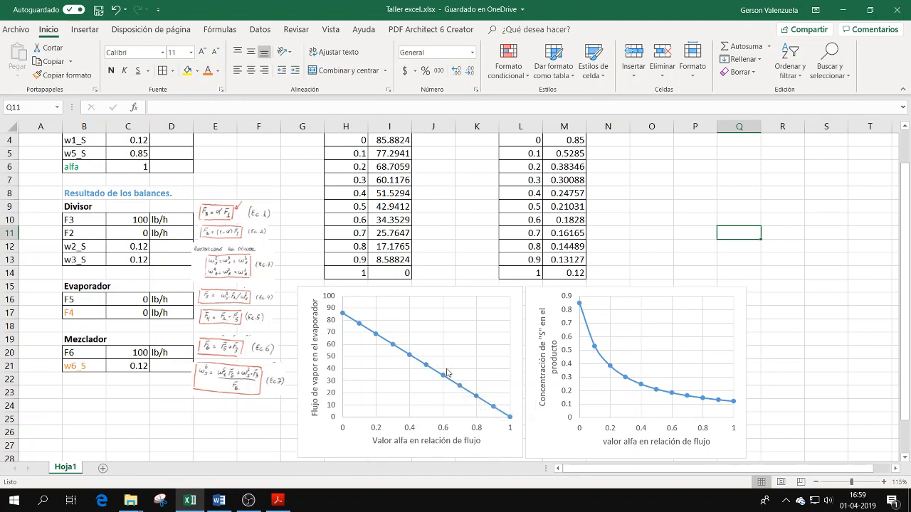
mouse_move(410, 357)
scroll(421, 297, up, 1)
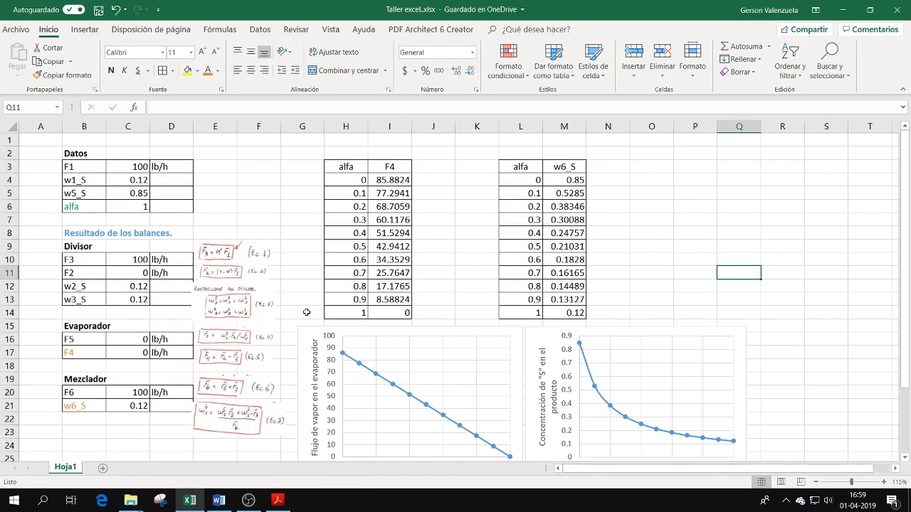
scroll(294, 302, down, 2)
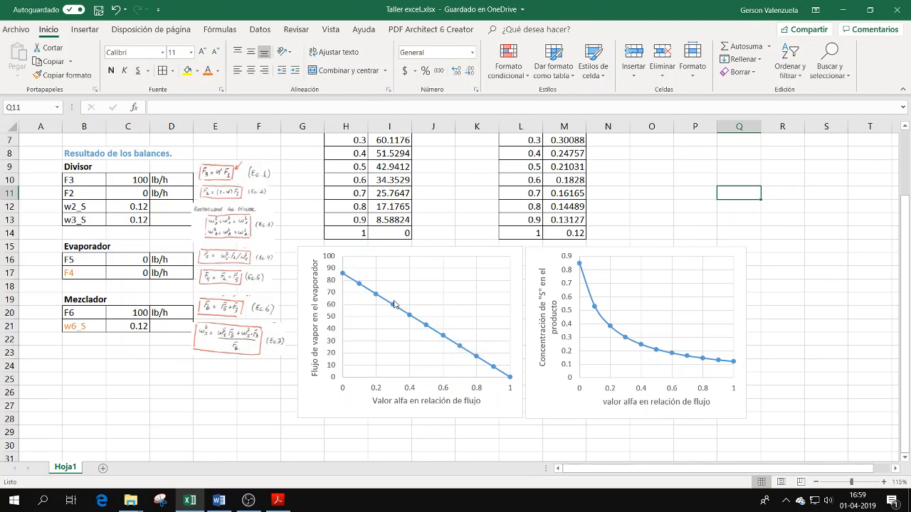
scroll(456, 316, up, 2)
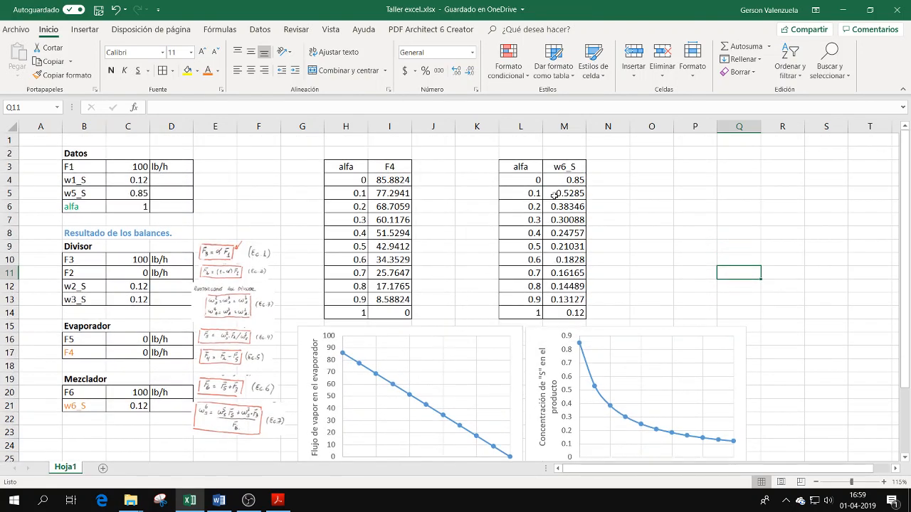
Examine how the product concentration w6_S varies with alfa, from its table column to the points on its chart.
click(567, 166)
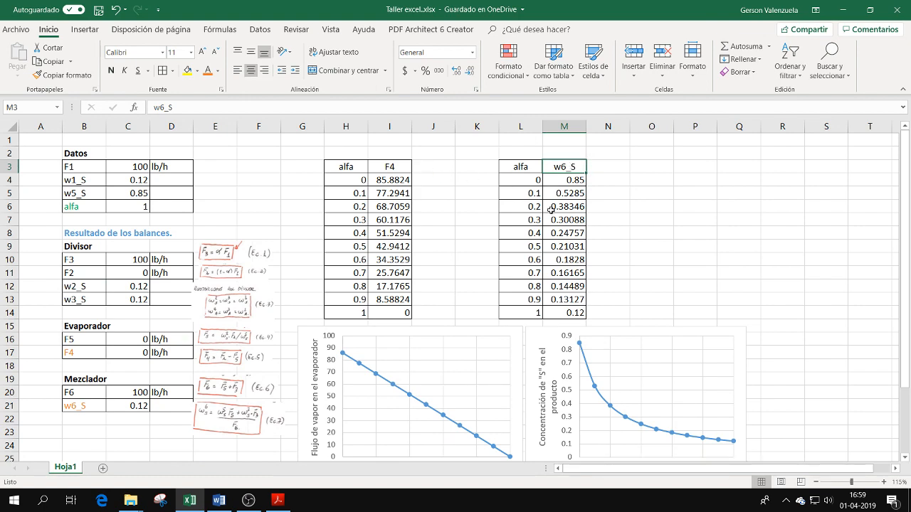
scroll(802, 307, down, 2)
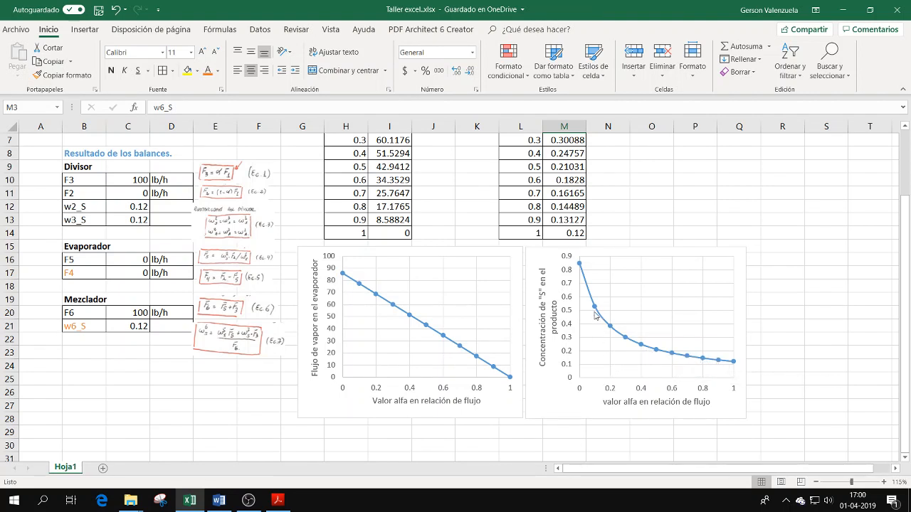
mouse_move(594, 312)
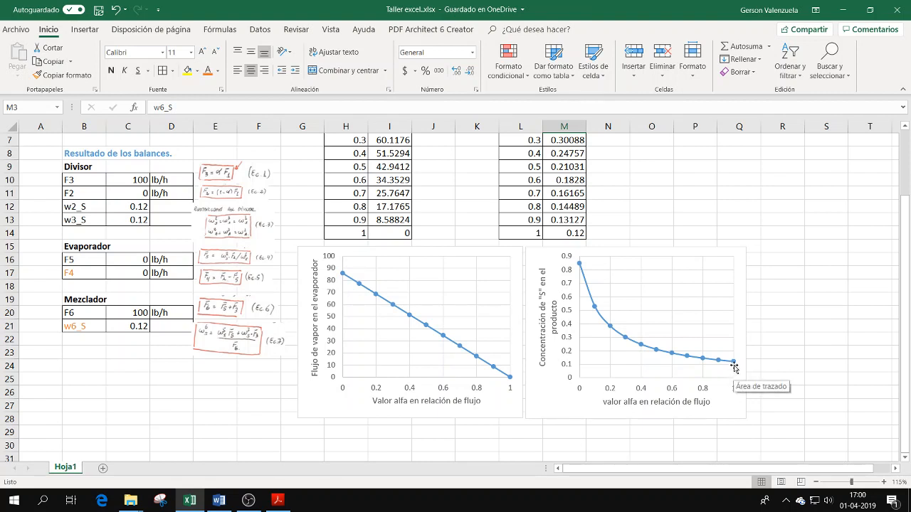
mouse_move(736, 365)
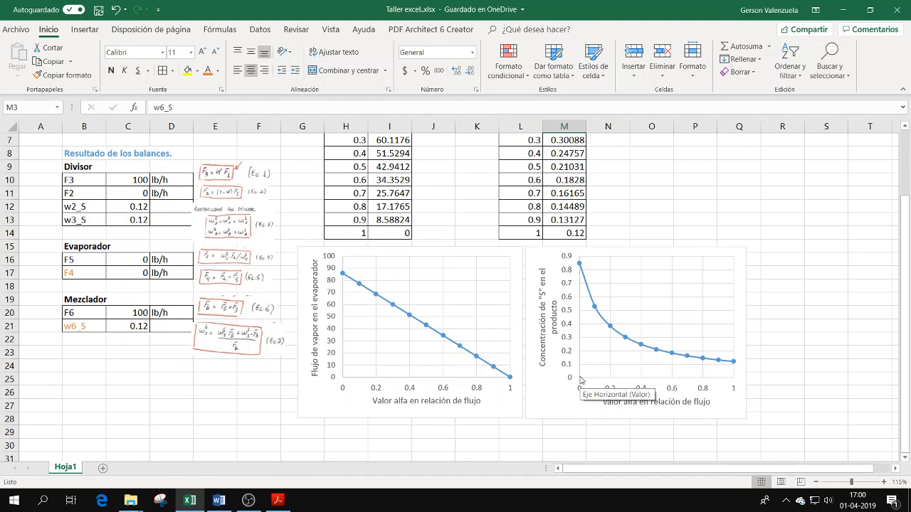
scroll(587, 336, up, 2)
scroll(587, 336, down, 1)
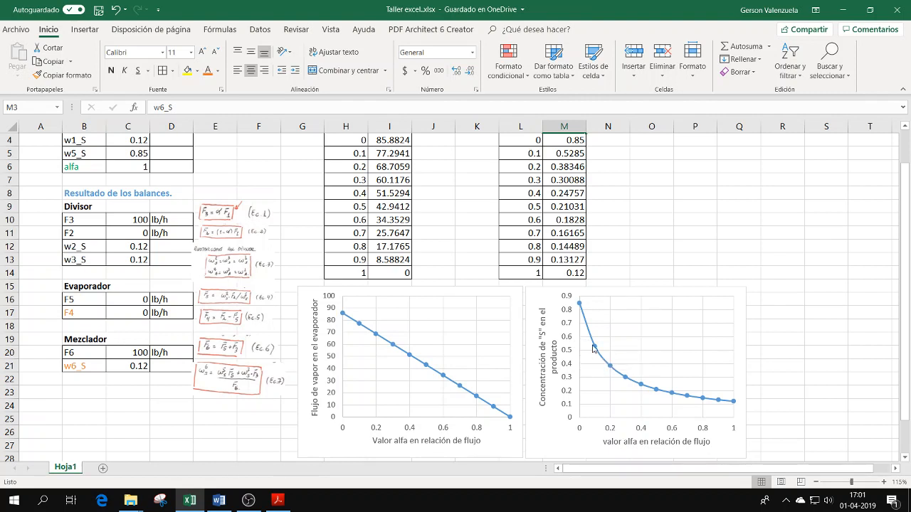
mouse_move(578, 350)
scroll(254, 249, up, 1)
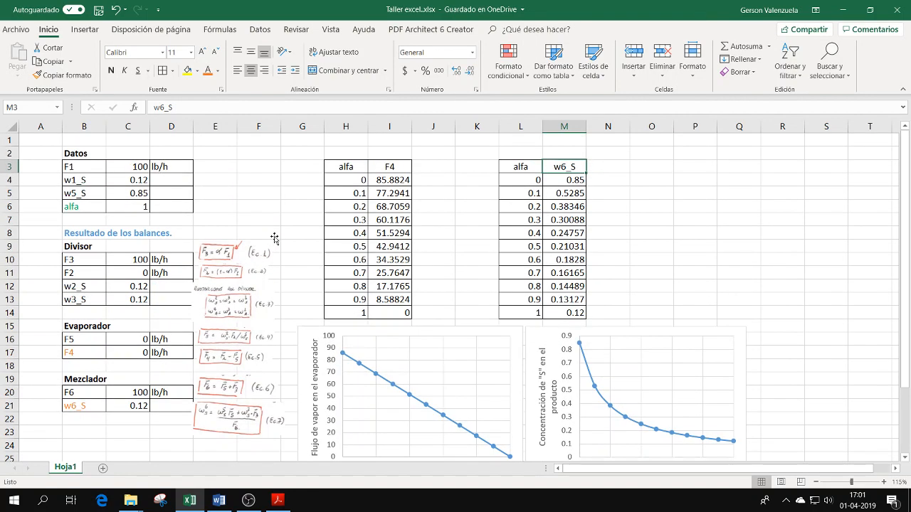
scroll(712, 245, down, 1)
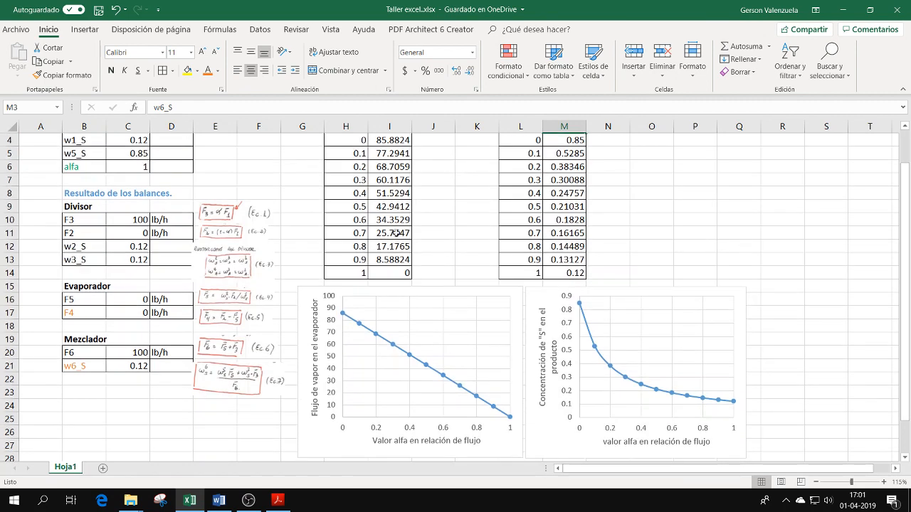
scroll(214, 194, up, 1)
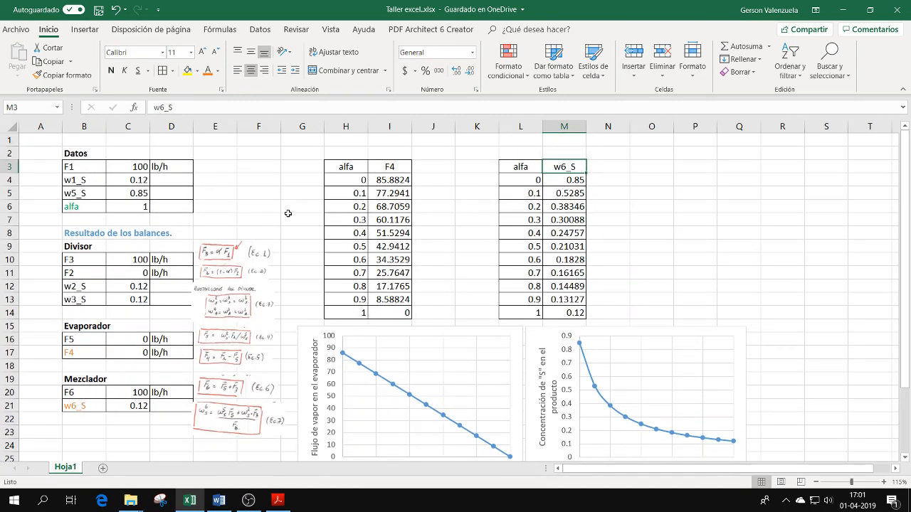
scroll(289, 214, down, 1)
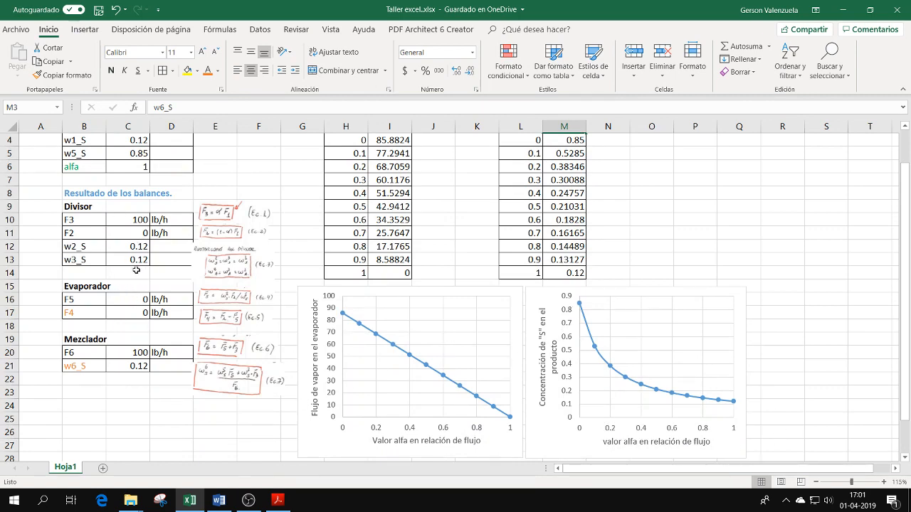
scroll(136, 270, up, 1)
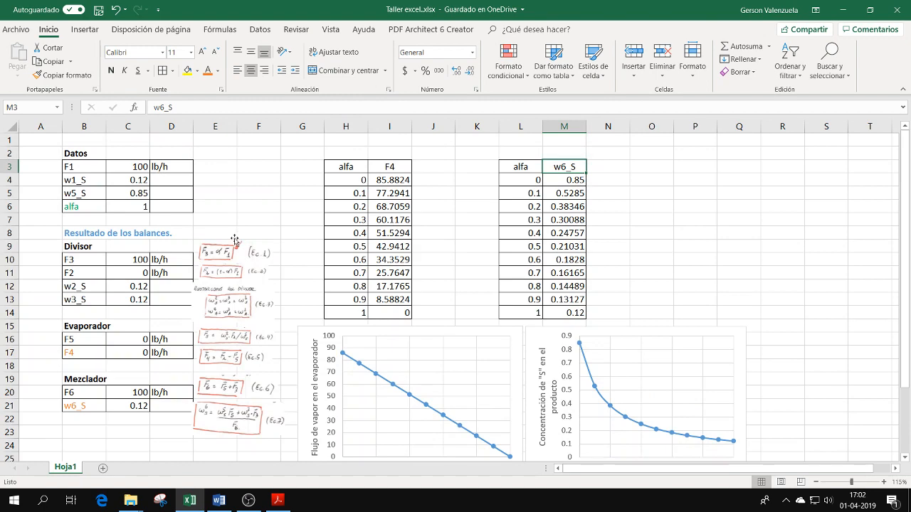
Switch to Taller de excel.pdf in Acrobat Reader and show its title page in a maximized window.
click(283, 505)
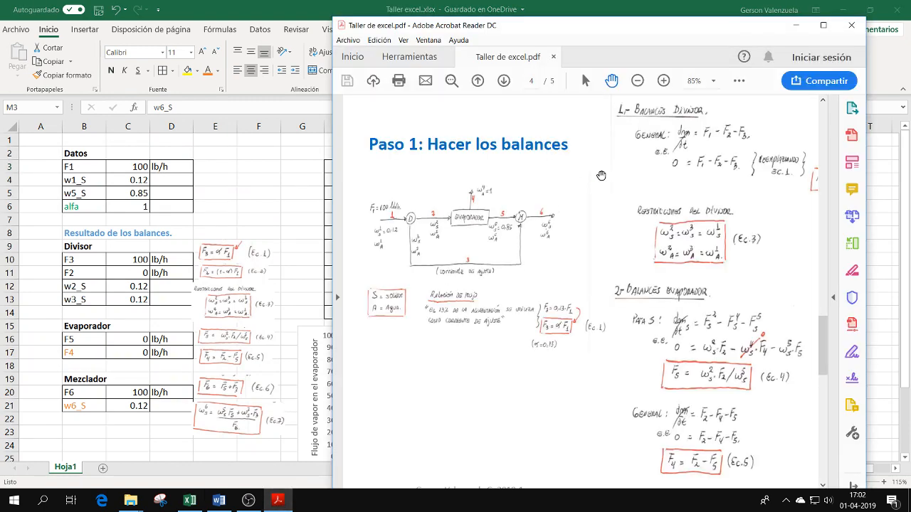
click(830, 31)
scroll(423, 217, up, 4)
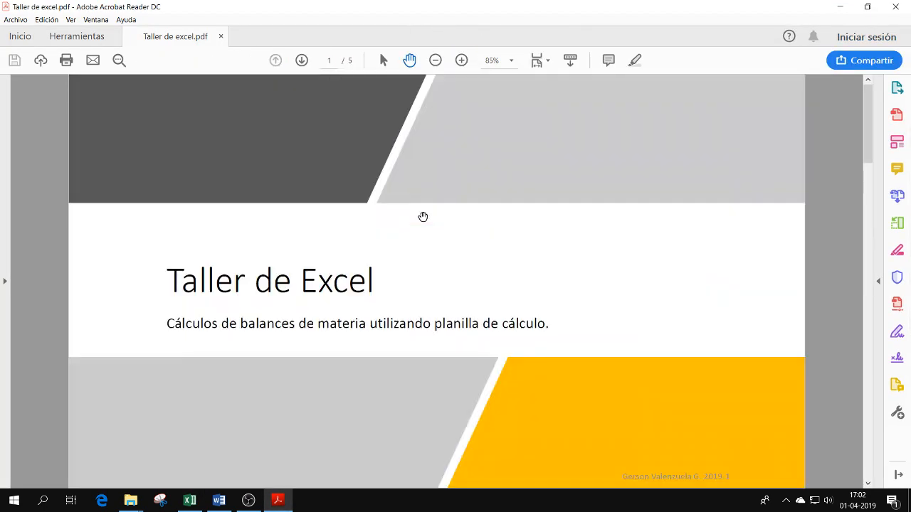